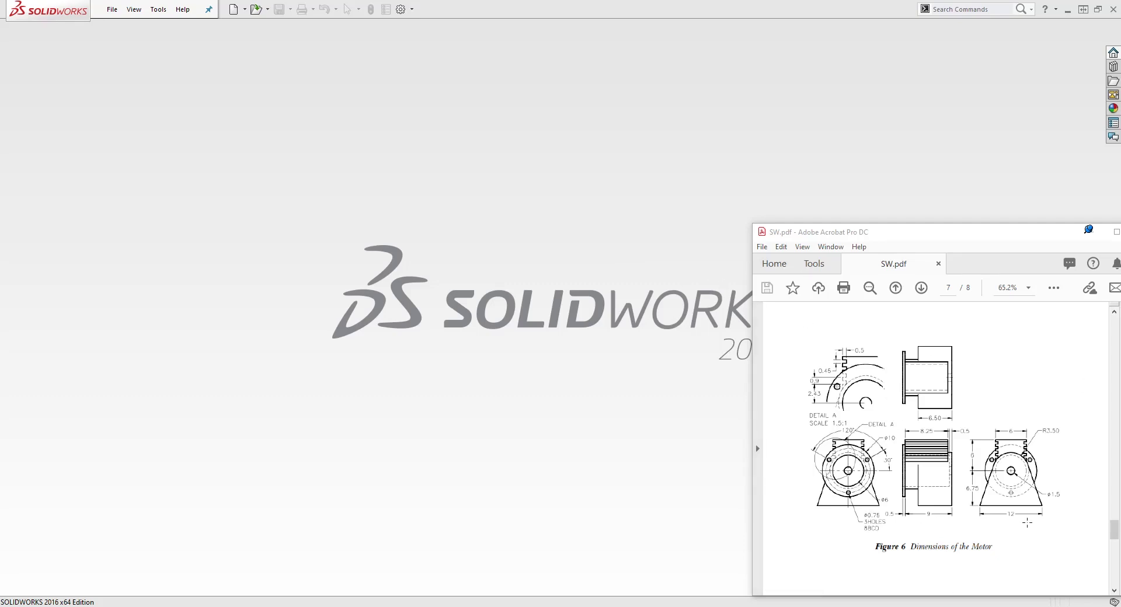
# - Create a new part and start a sketch on the Right plane
pyautogui.click(233, 9)
pyautogui.click(450, 397)
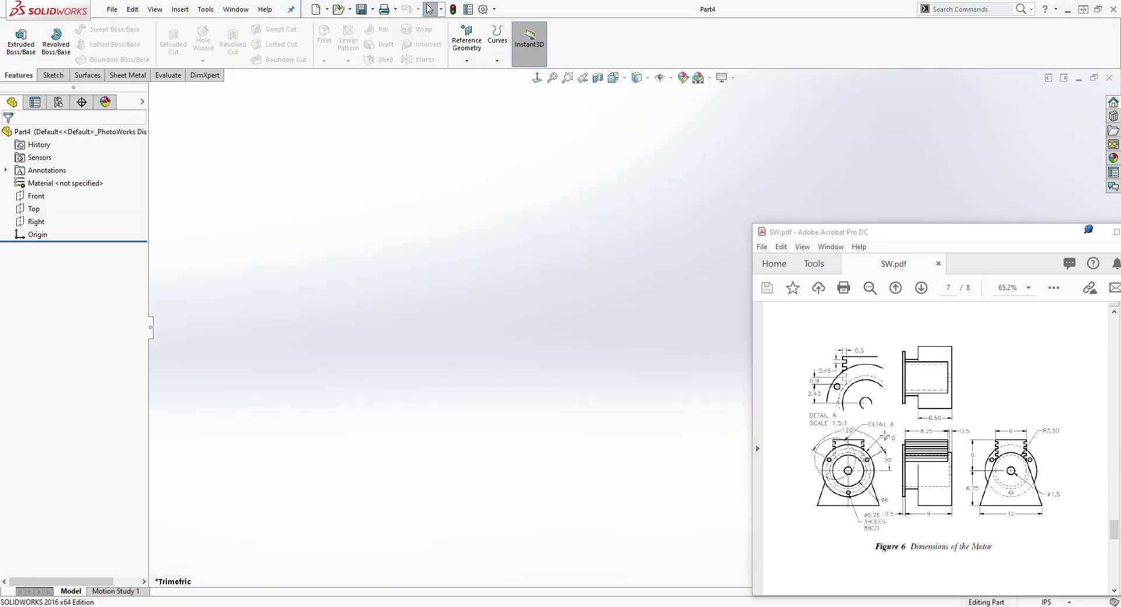
pyautogui.click(39, 222)
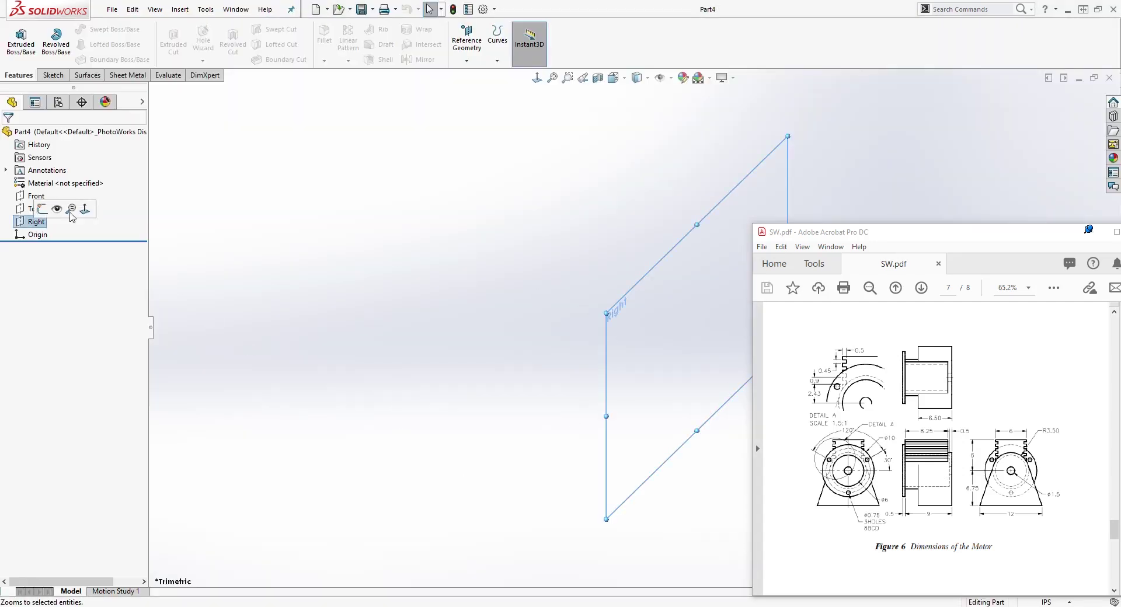
pyautogui.click(51, 75)
pyautogui.click(17, 36)
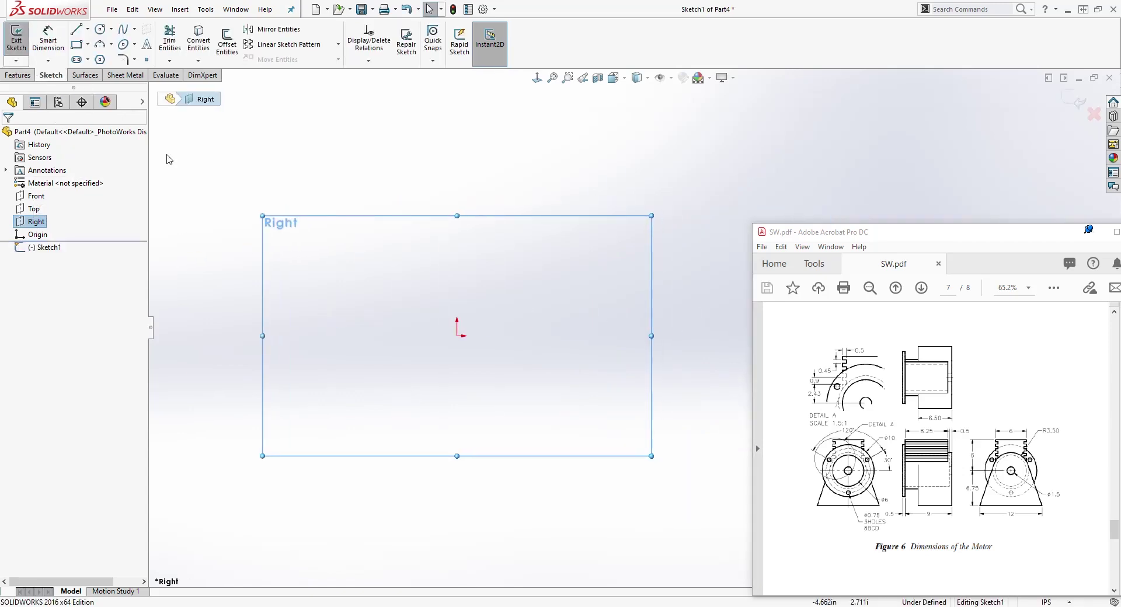
# - Draw a circle about 4.8 in in diameter centred on the origin
pyautogui.click(456, 336)
pyautogui.click(565, 237)
pyautogui.press('Escape')
pyautogui.scroll(4, 698, 384)
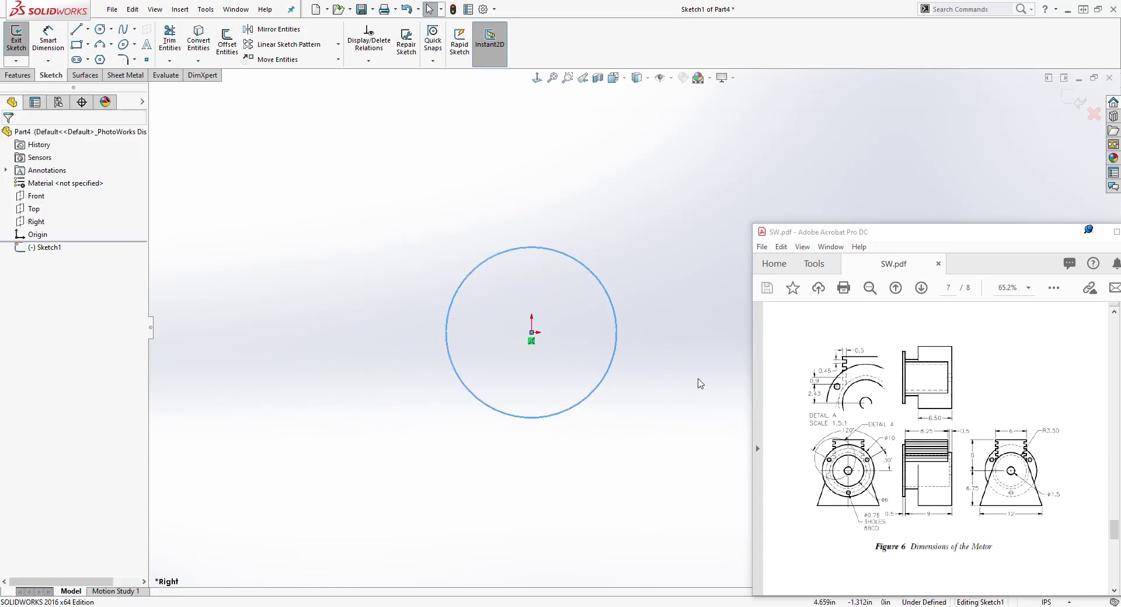
pyautogui.scroll(-1, 707, 380)
pyautogui.click(709, 374)
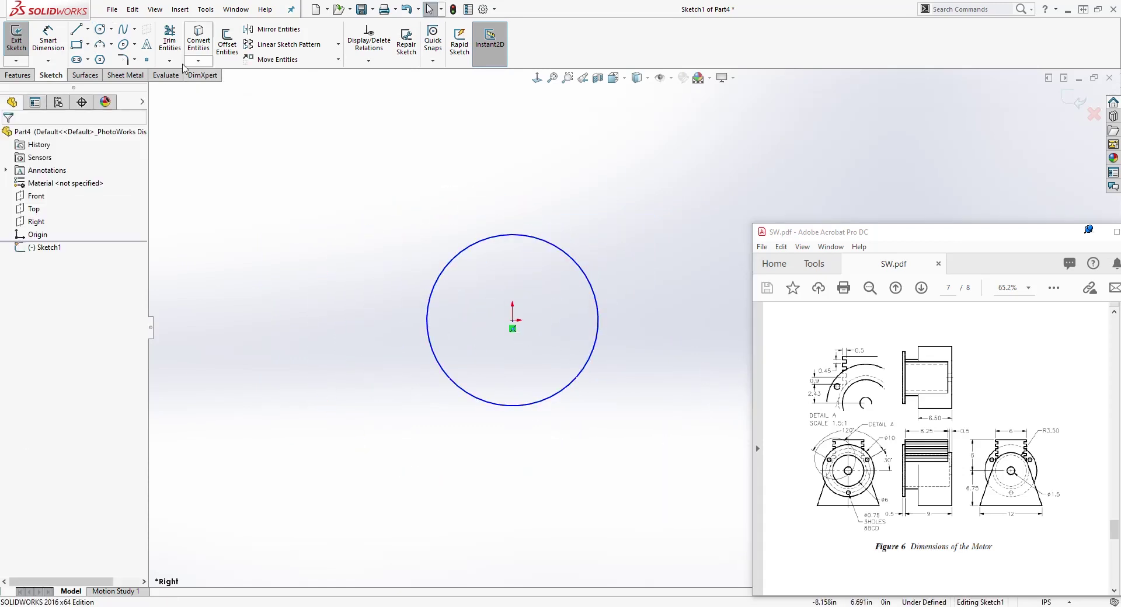
# - Draw a base line about 8.3 in long below the circle and make it horizontal
pyautogui.click(74, 32)
pyautogui.click(396, 486)
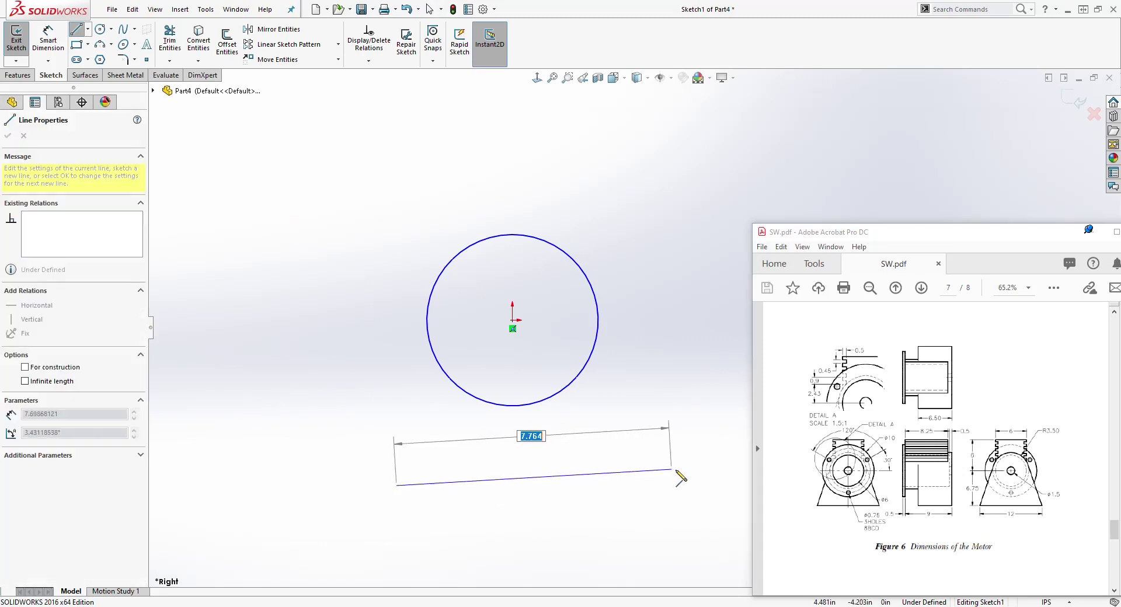
pyautogui.click(692, 491)
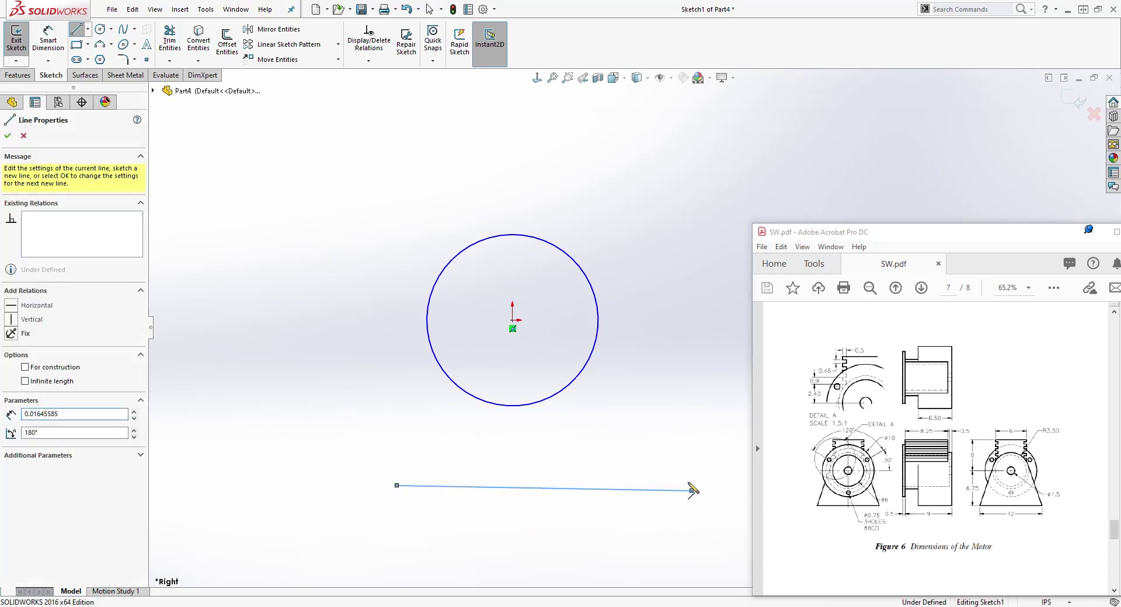
pyautogui.press('Escape')
pyautogui.click(77, 33)
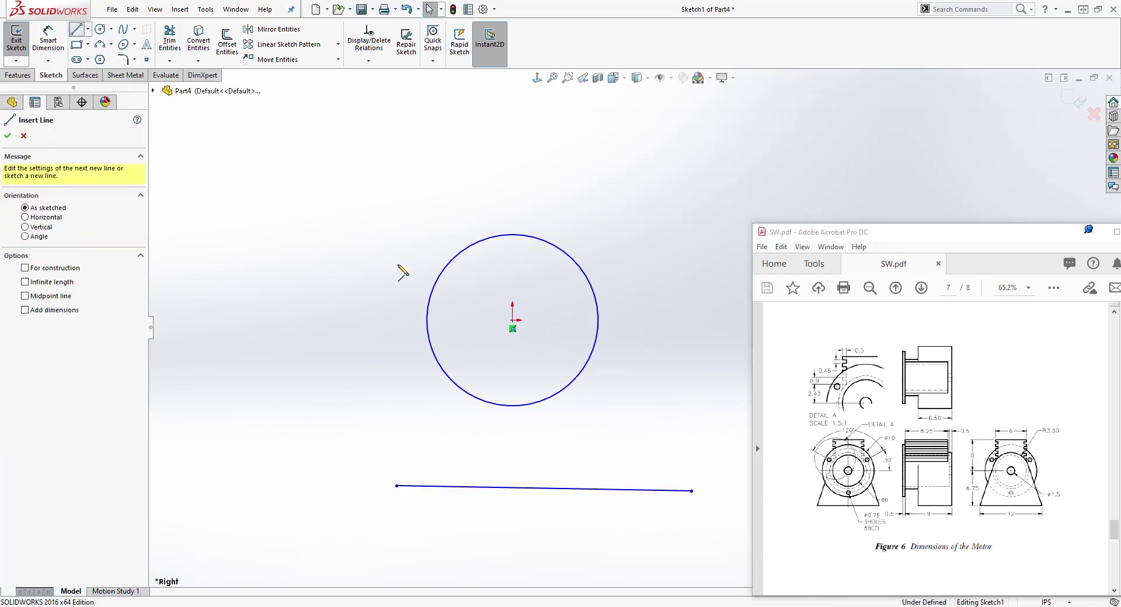
pyautogui.press('Escape')
pyautogui.click(555, 490)
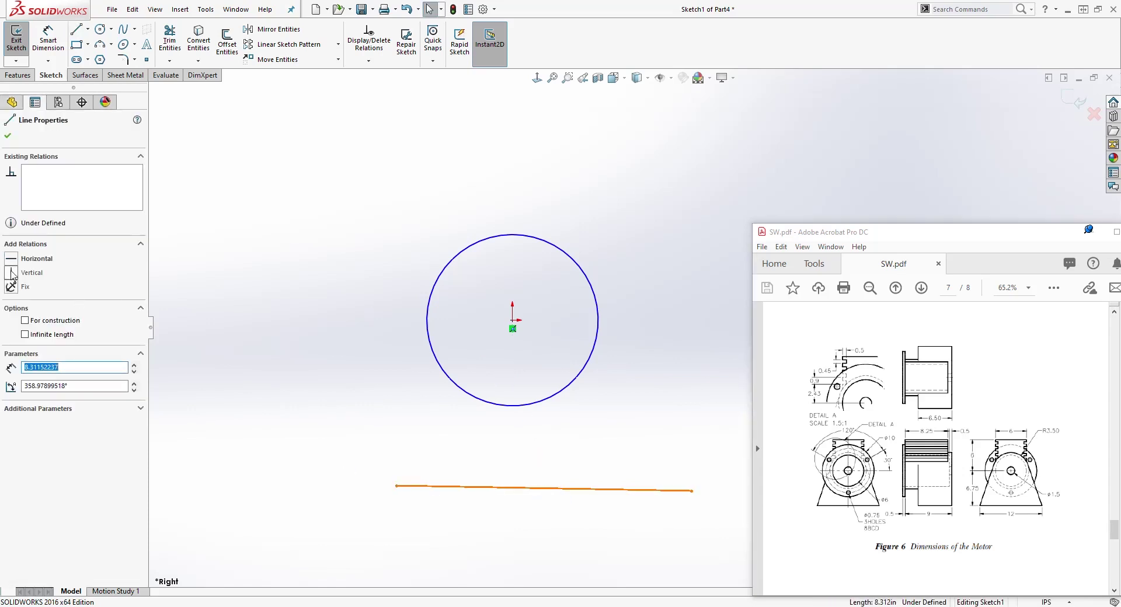
pyautogui.click(14, 261)
pyautogui.press('Escape')
# - Draw a vertical line about 4 in long from the origin down towards the base line
pyautogui.scroll(2, 733, 442)
pyautogui.scroll(-3, 709, 393)
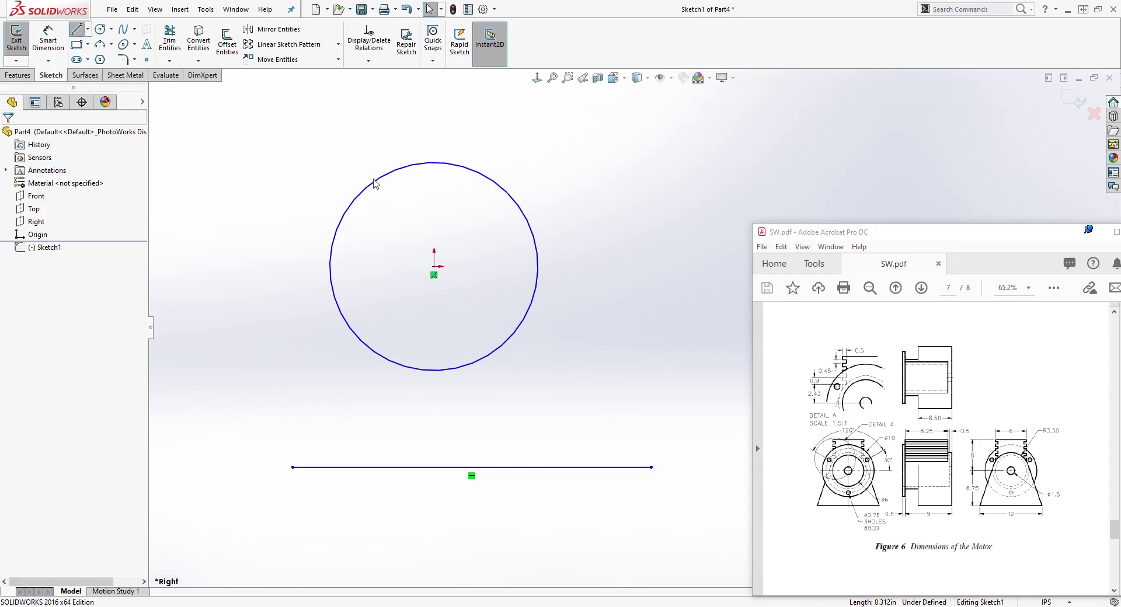
pyautogui.click(434, 275)
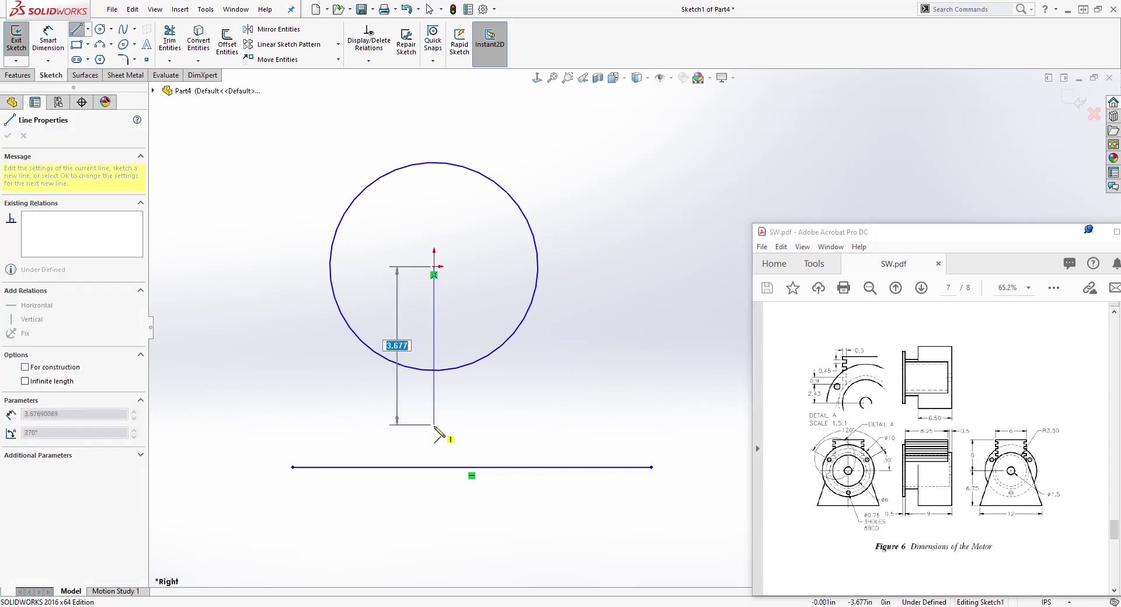
pyautogui.click(434, 441)
pyautogui.press('Escape')
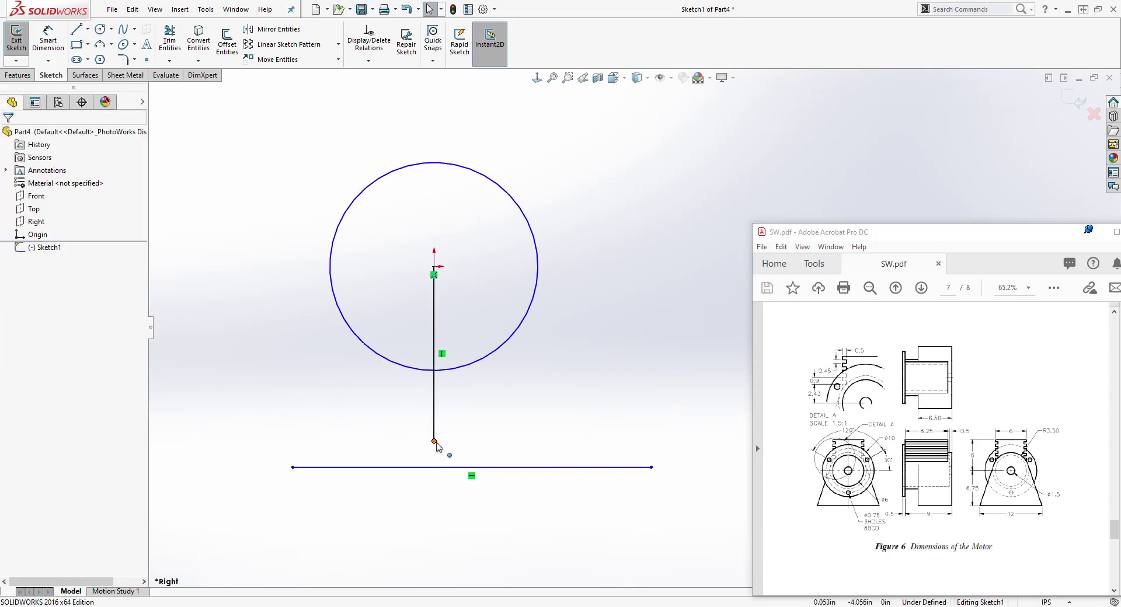
# - Constrain the vertical line's lower endpoint to the midpoint of the base line
pyautogui.click(435, 442)
pyautogui.keyDown('ctrl'); pyautogui.click(431, 468); pyautogui.keyUp('ctrl')
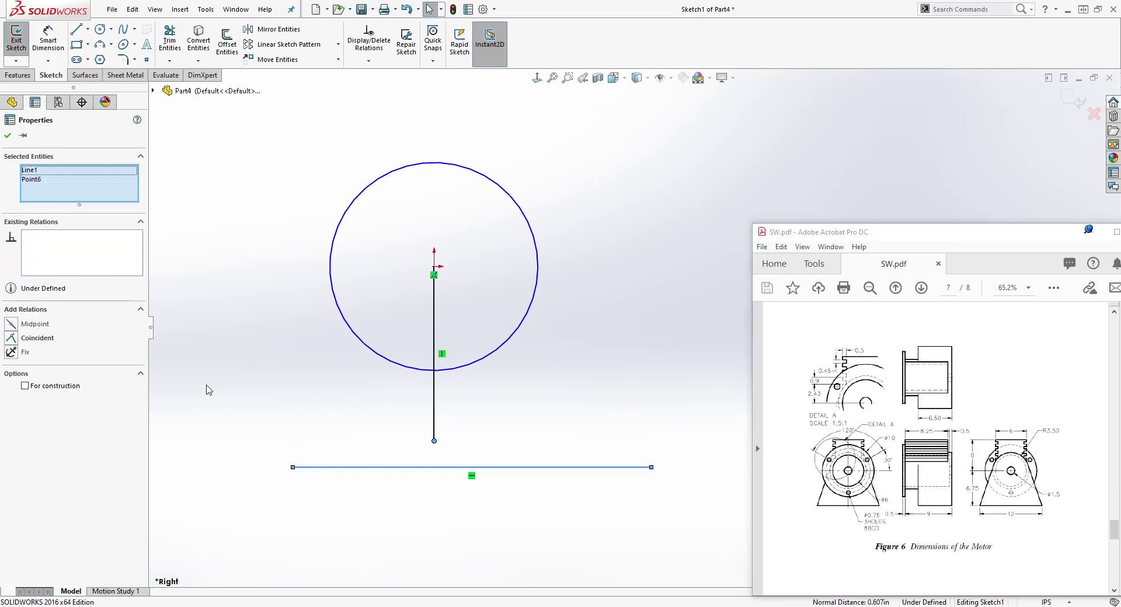
pyautogui.click(20, 323)
pyautogui.click(533, 428)
# - Stretch the base line to about 9.7 in long and convert the vertical line to construction geometry
pyautogui.moveTo(576, 442); pyautogui.dragTo(643, 462)
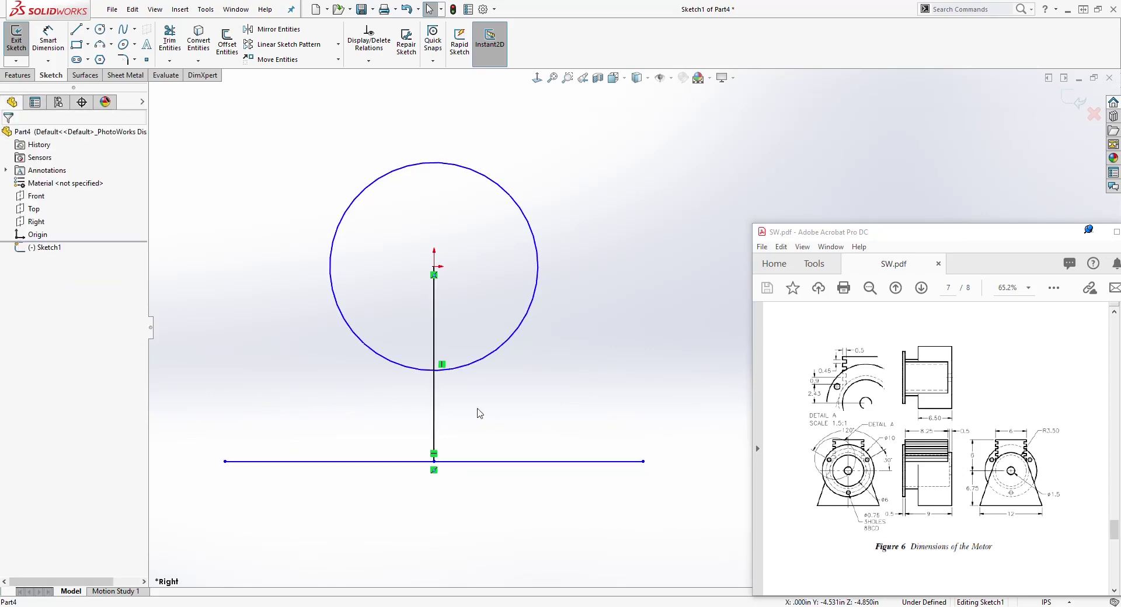
pyautogui.click(434, 409)
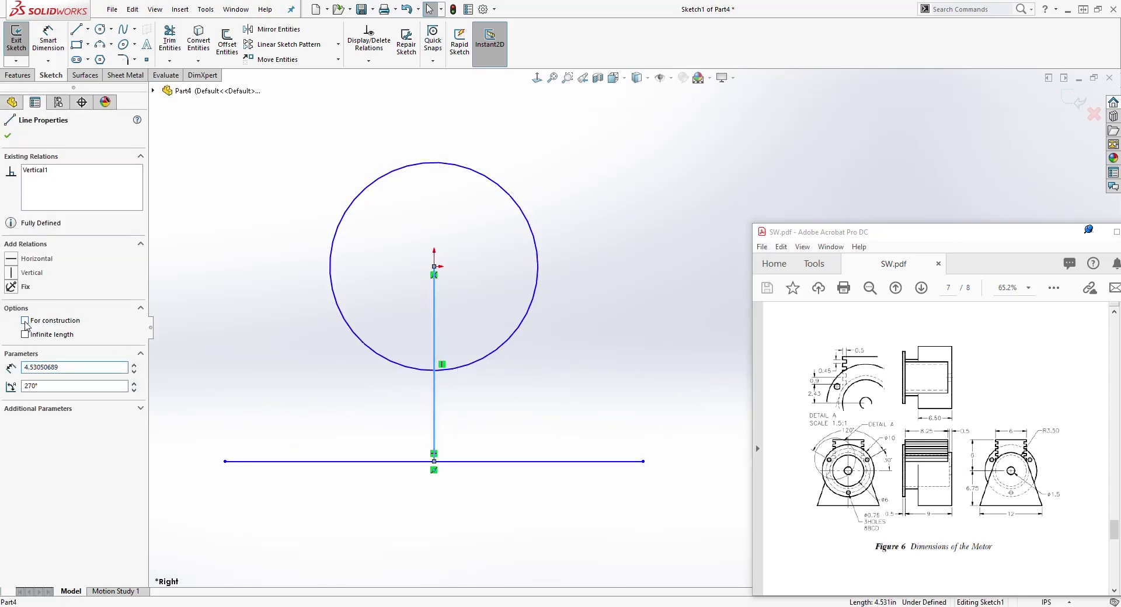
pyautogui.click(538, 340)
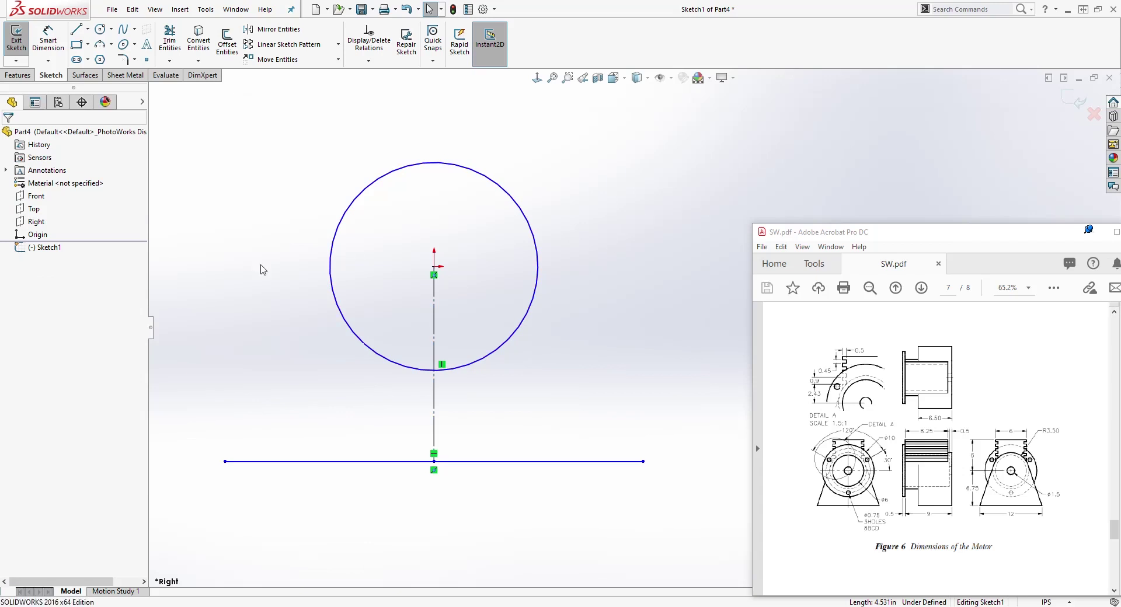
# - Draw two inward-slanting side lines beside the circle, joined to the base line's ends, the right one about 7.5 in long
pyautogui.press('l')
pyautogui.moveTo(317, 194)
pyautogui.mouseDown()
pyautogui.moveTo(200, 521)
pyautogui.moveTo(224, 461)
pyautogui.mouseUp()
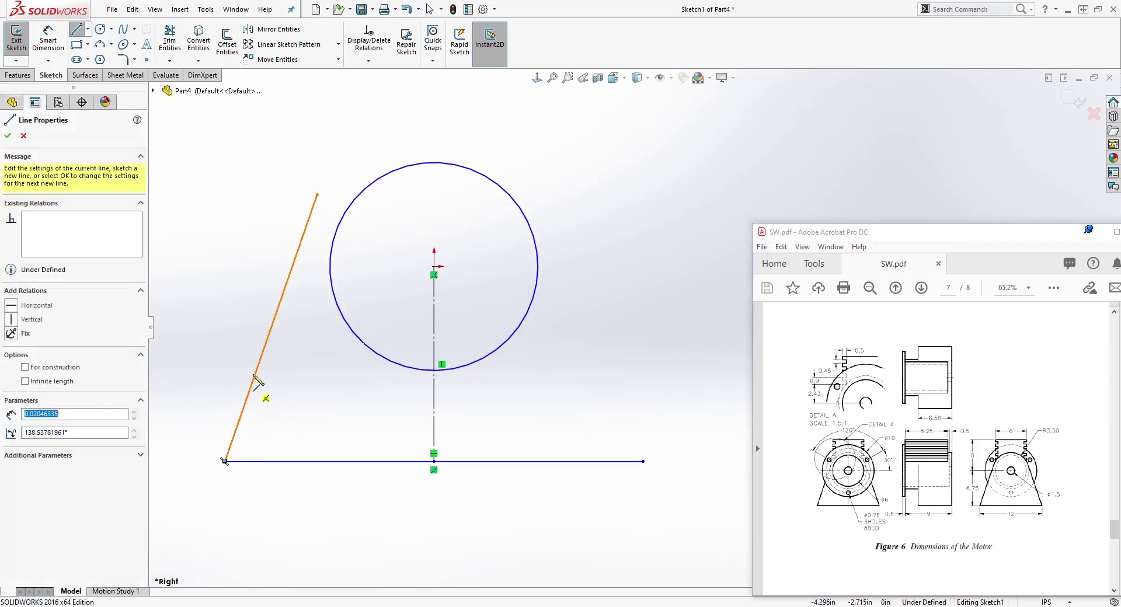
pyautogui.press('Escape')
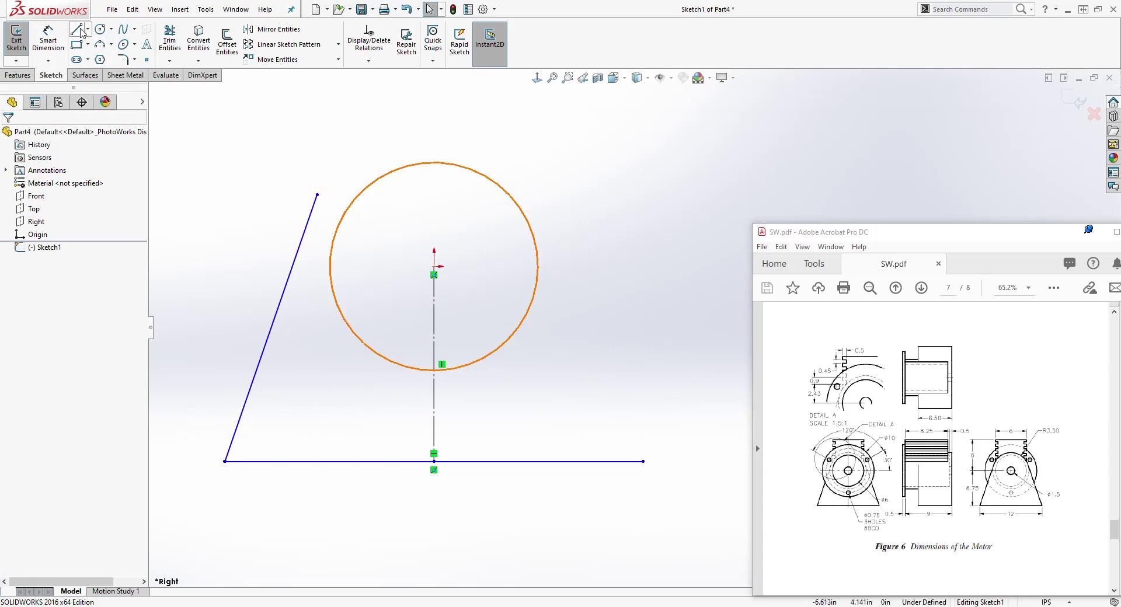
pyautogui.click(170, 60)
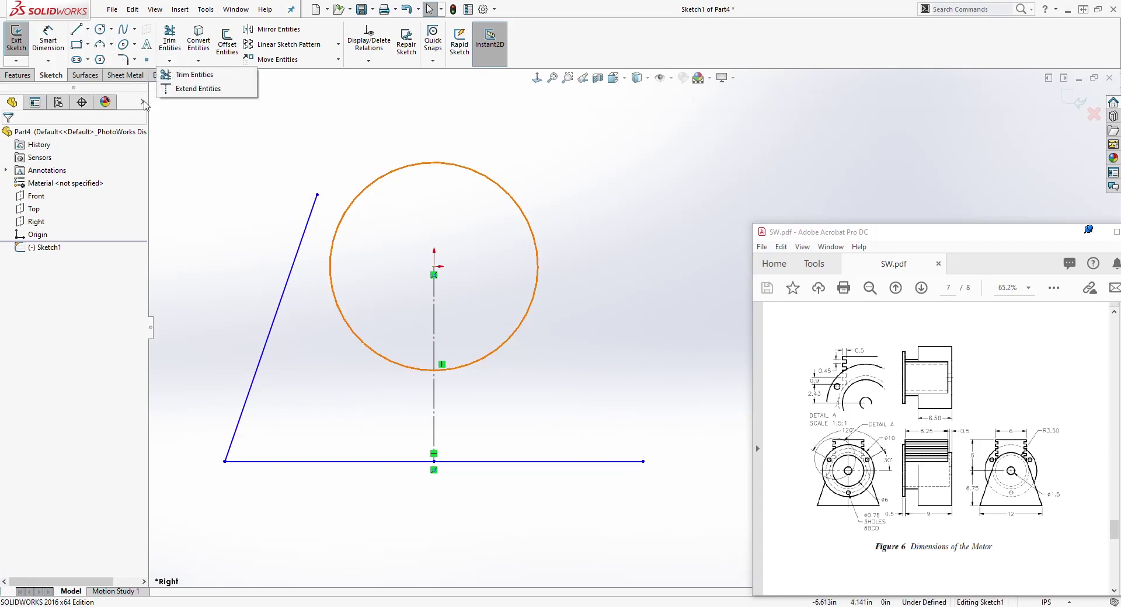
pyautogui.click(76, 28)
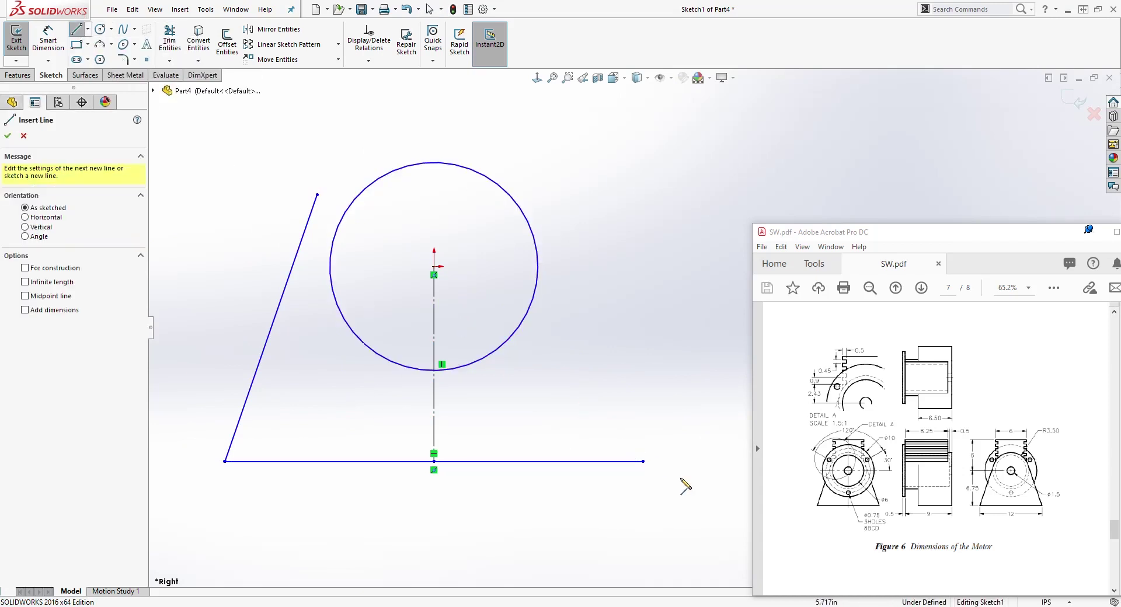
pyautogui.click(643, 461)
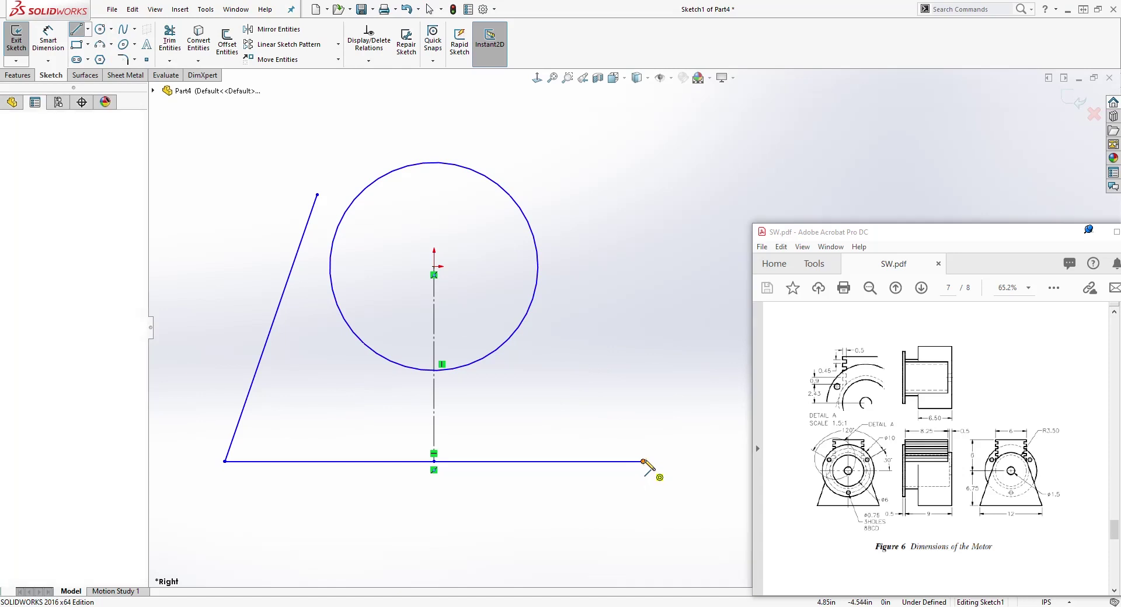
pyautogui.click(504, 170)
pyautogui.press('Escape')
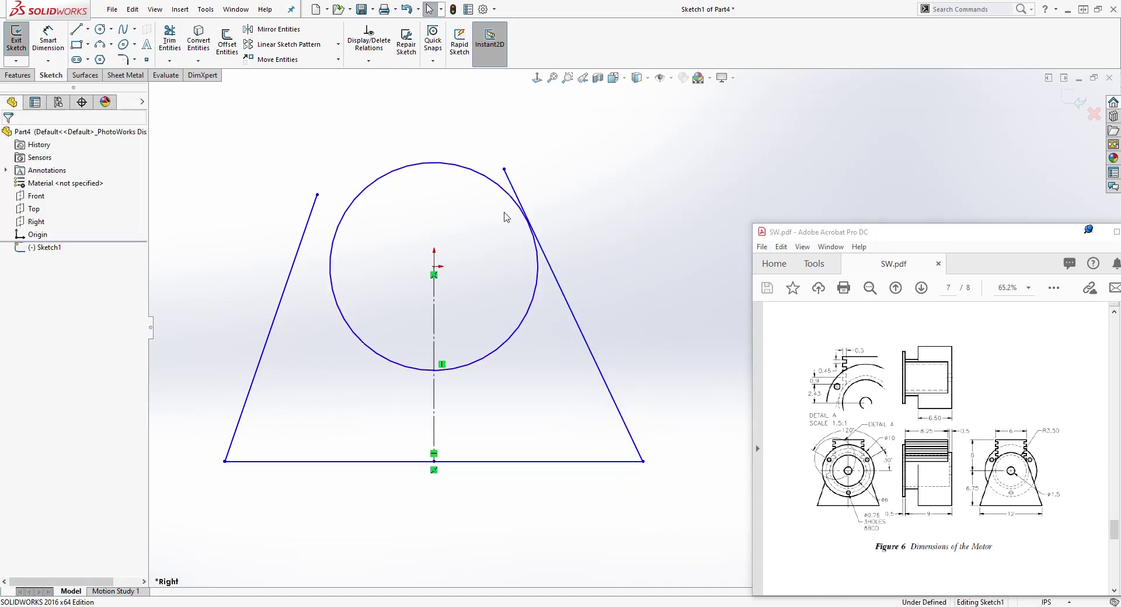
# - Make the right and left side lines tangent to the circle
pyautogui.click(538, 275)
pyautogui.keyDown('ctrl'); pyautogui.click(558, 283); pyautogui.keyUp('ctrl')
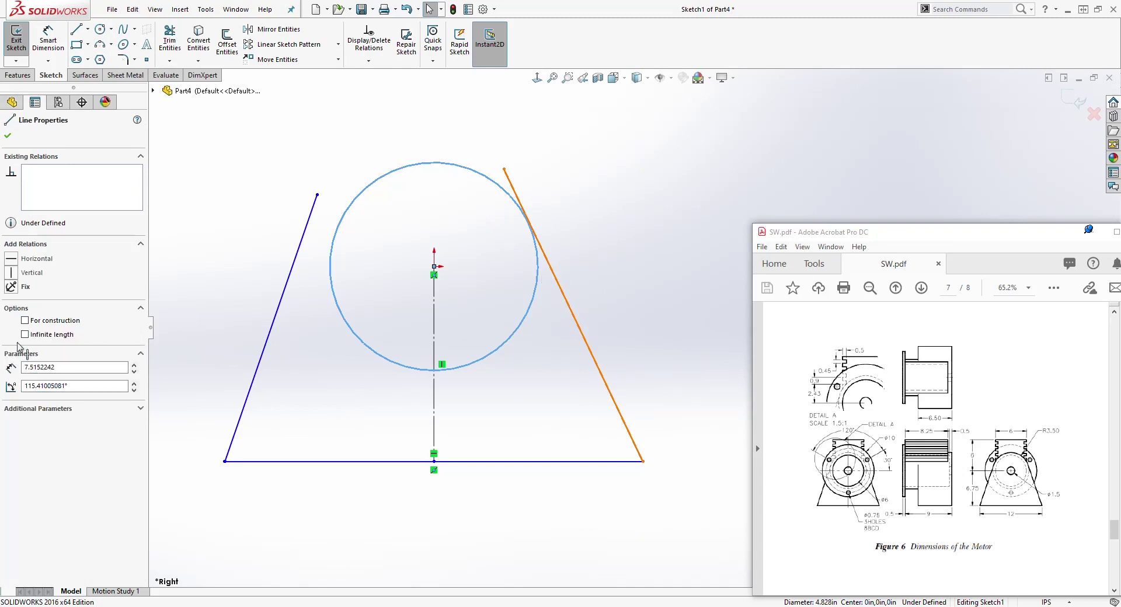
pyautogui.click(12, 325)
pyautogui.click(343, 270)
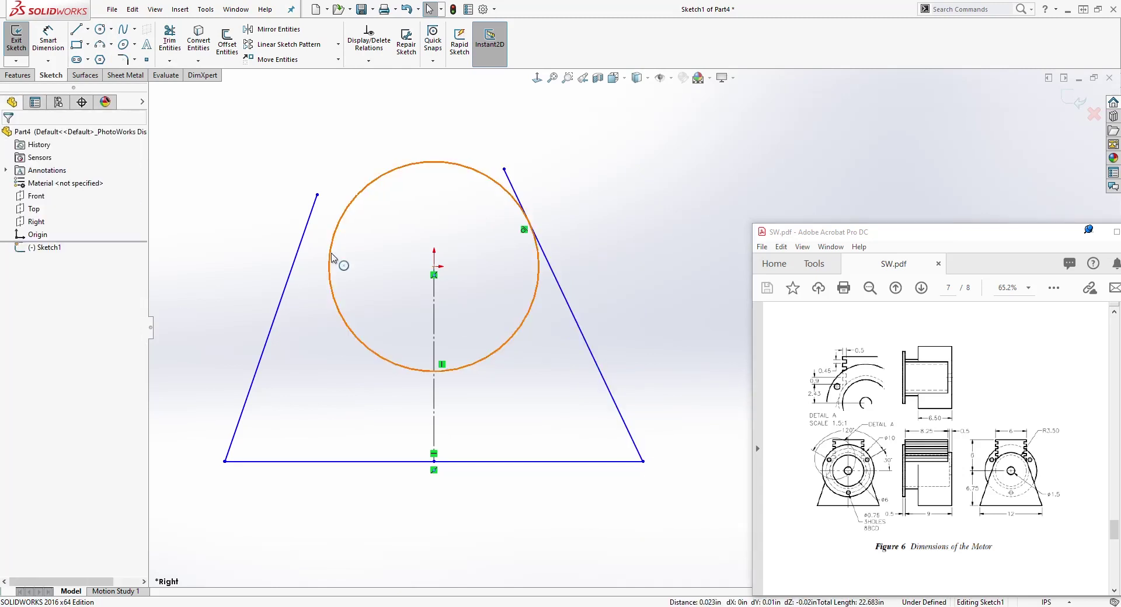
pyautogui.click(330, 257)
pyautogui.keyDown('ctrl'); pyautogui.click(302, 248); pyautogui.keyUp('ctrl')
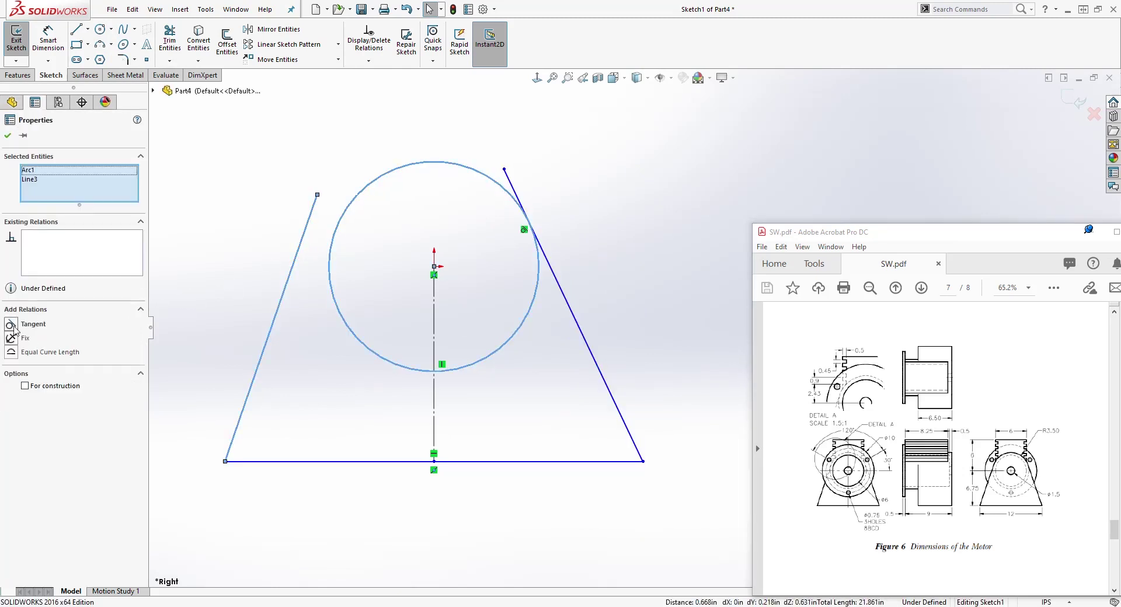
pyautogui.click(18, 328)
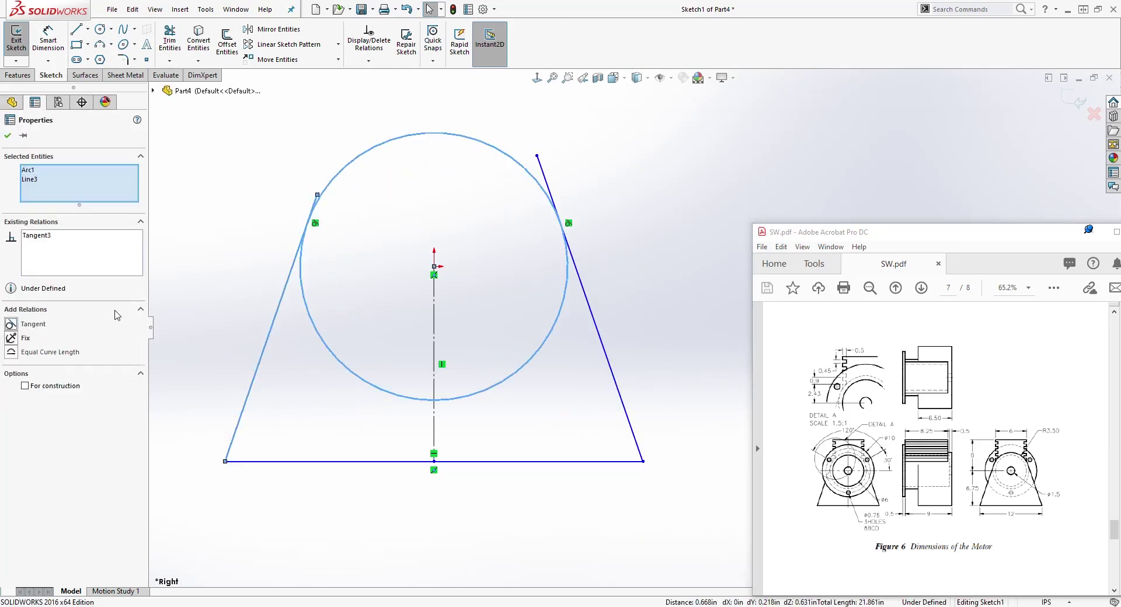
# - Trim the circle below the tangent points and the side line ends beyond them, leaving a closed profile with a rounded top
pyautogui.click(164, 44)
pyautogui.click(311, 318)
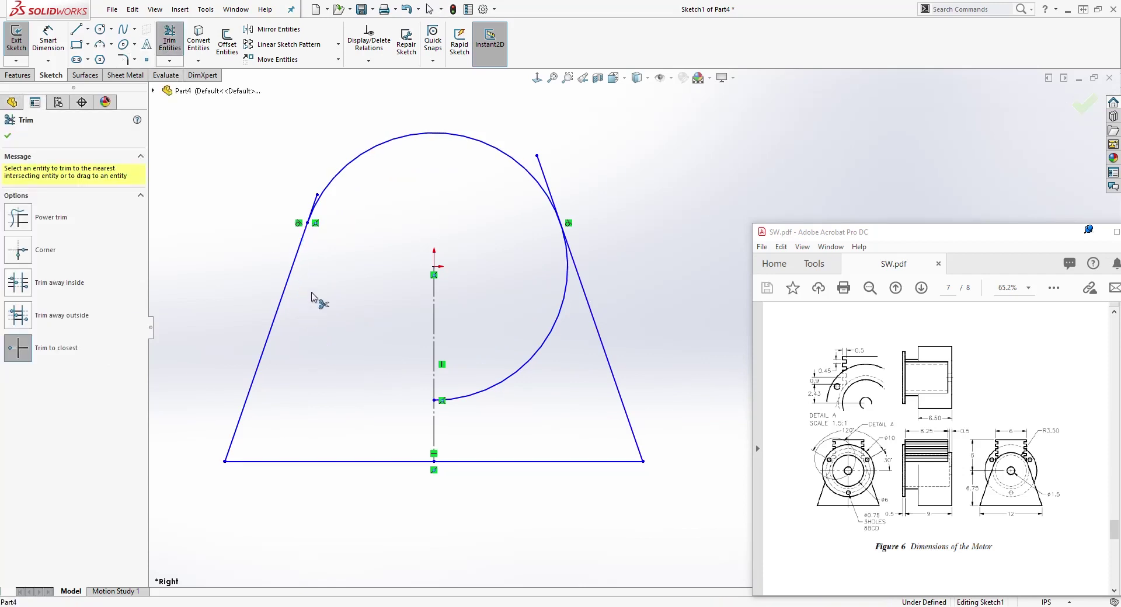
pyautogui.click(509, 392)
pyautogui.click(543, 171)
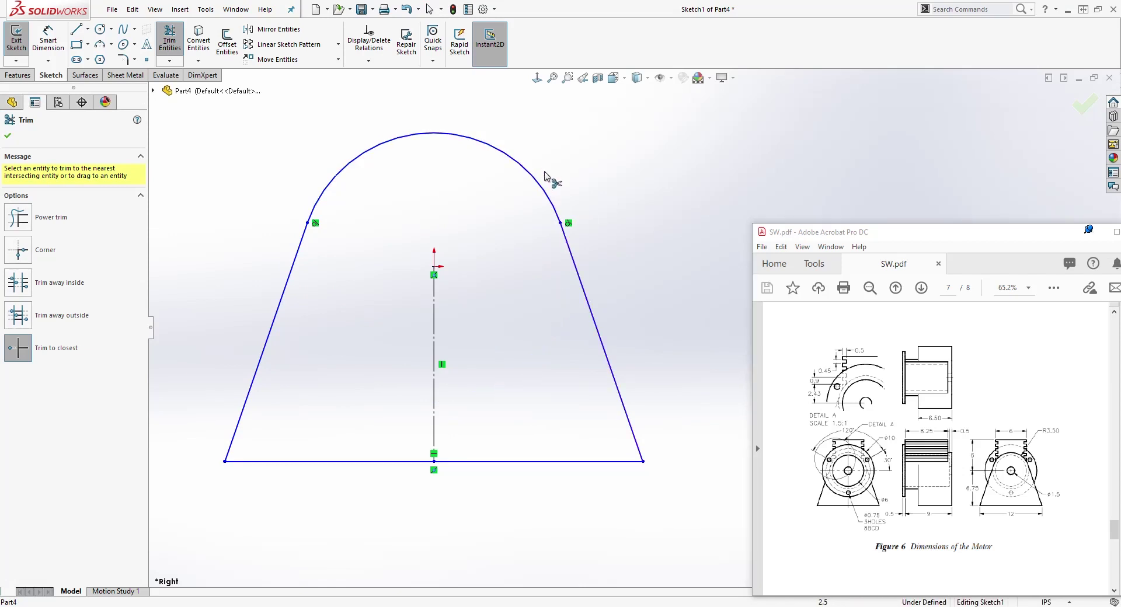
pyautogui.press('Escape')
# - Dimension the vertical distance from the origin to the base line's left endpoint as 6.75 in
pyautogui.scroll(2, 633, 345)
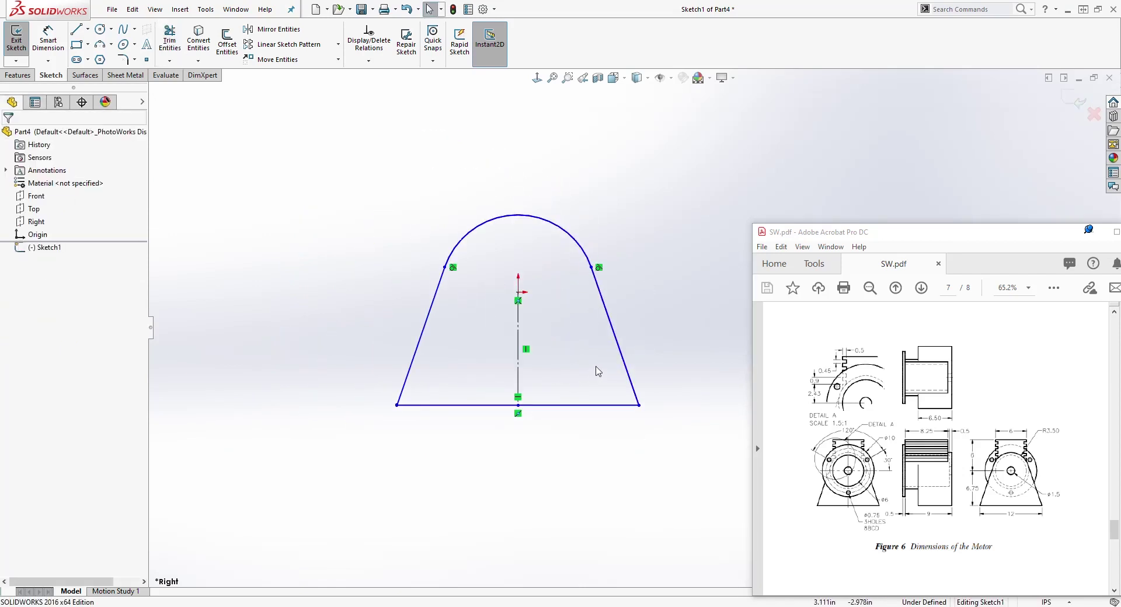
pyautogui.moveTo(385, 410); pyautogui.dragTo(487, 261, button='right')
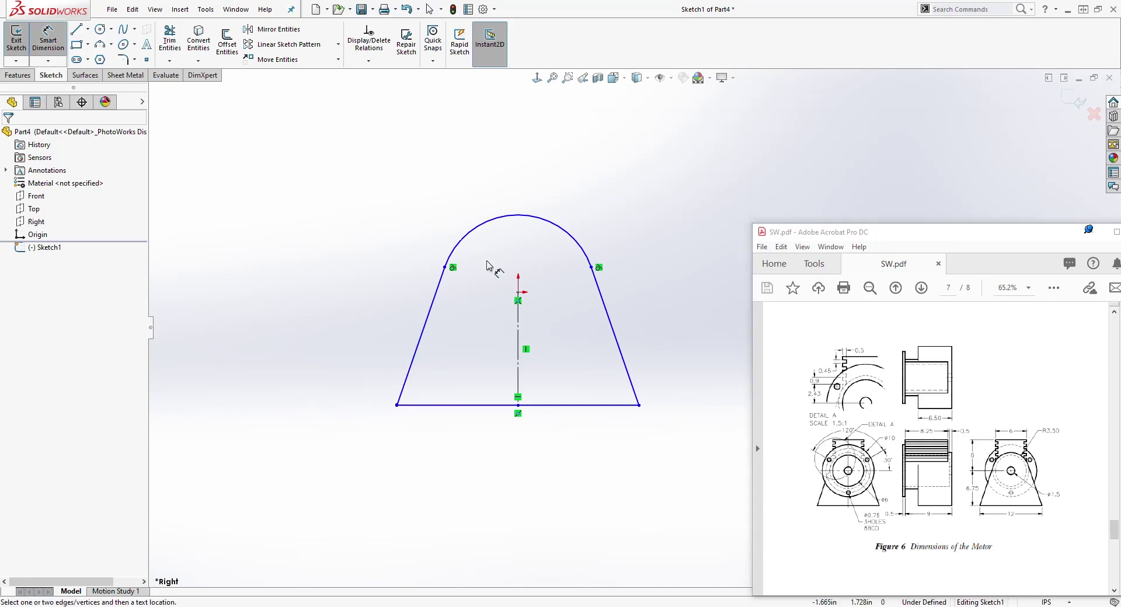
pyautogui.click(519, 293)
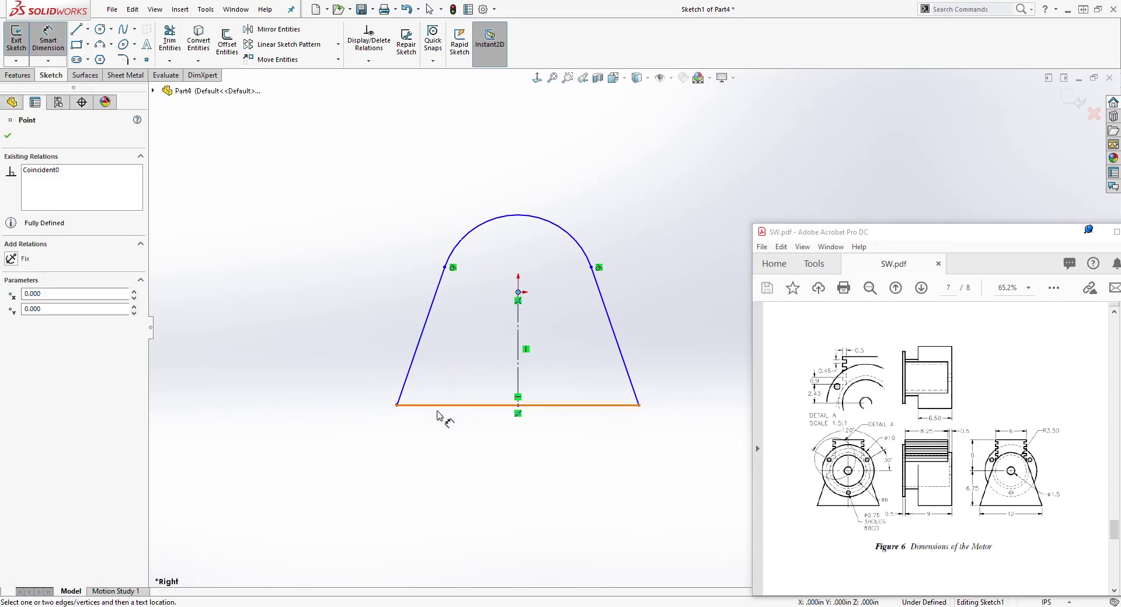
pyautogui.click(397, 406)
pyautogui.click(293, 370)
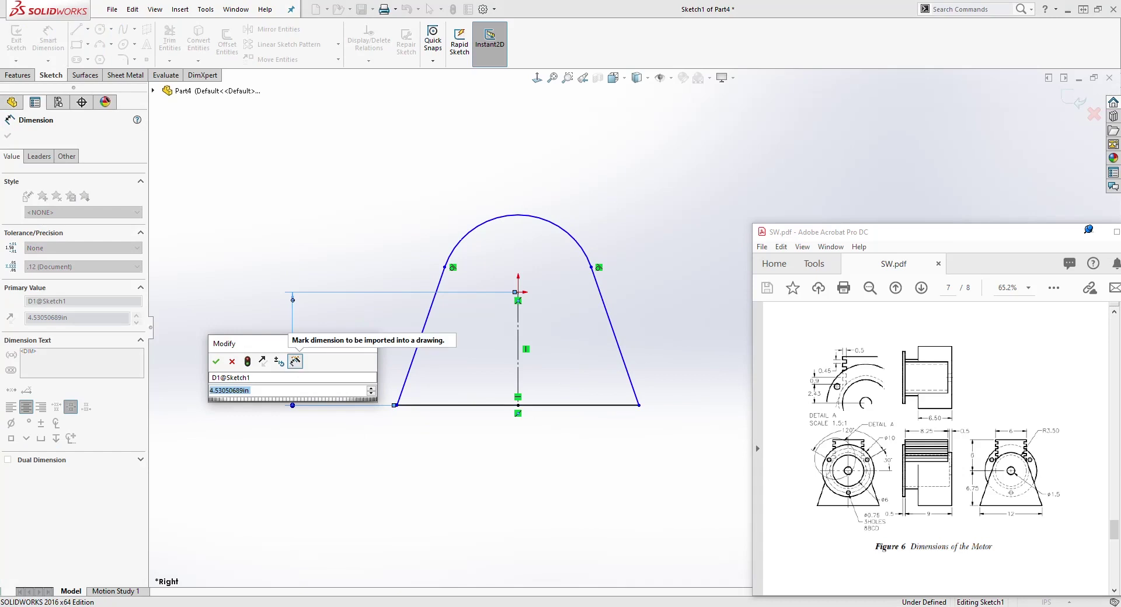
pyautogui.write('6.')
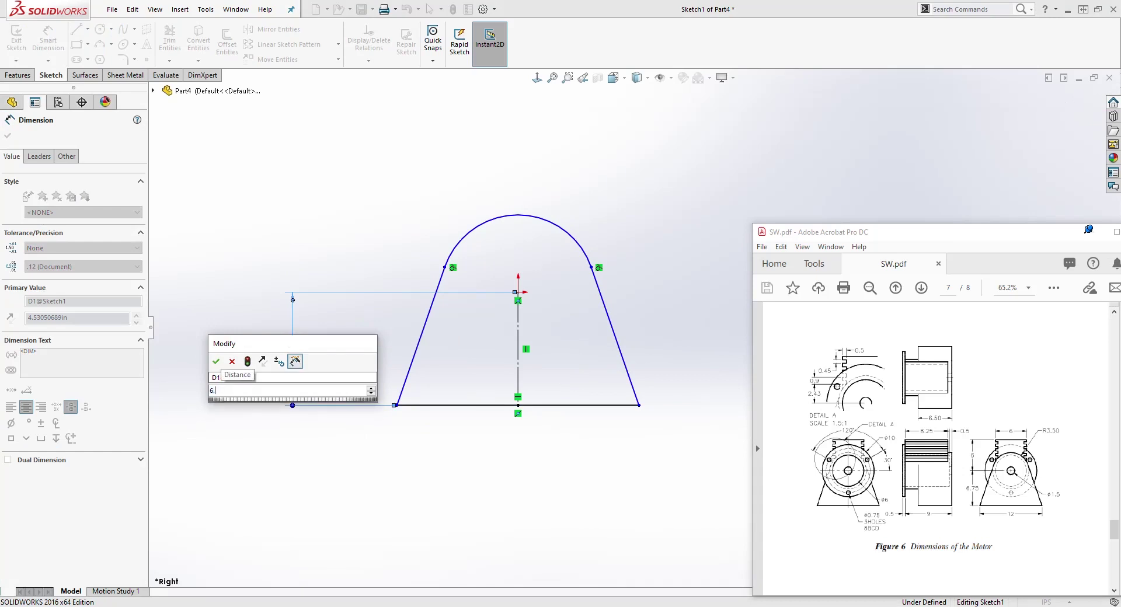
pyautogui.write('75')
pyautogui.press('Return')
pyautogui.press('Escape')
# - Dimension the radius of the profile's rounded top as 3.5 in
pyautogui.moveTo(482, 358); pyautogui.dragTo(480, 328, button='right')
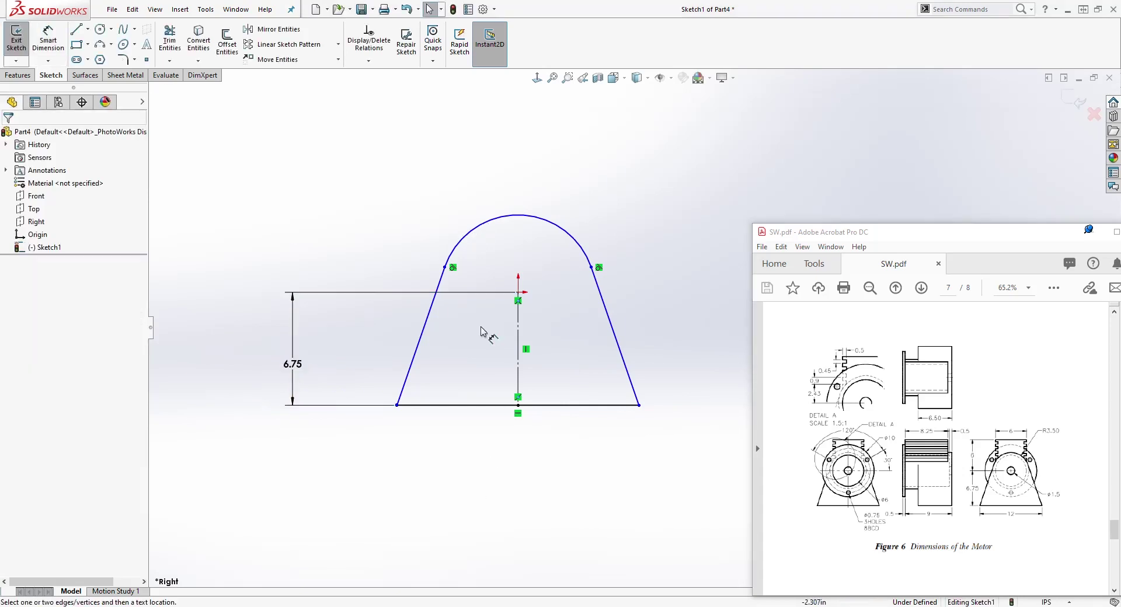
pyautogui.click(498, 219)
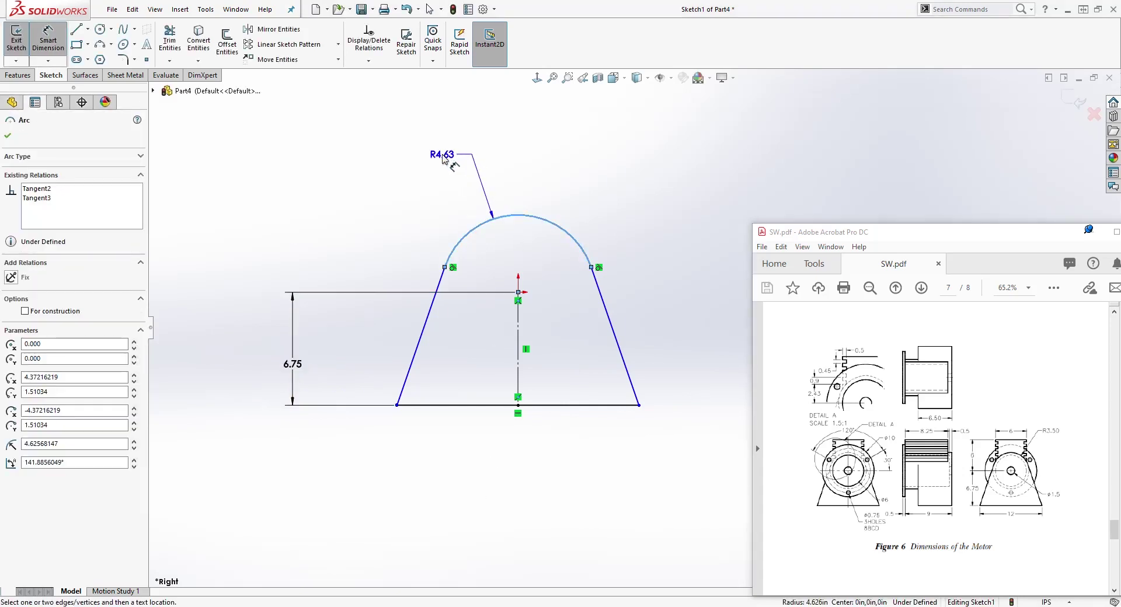
pyautogui.click(445, 157)
pyautogui.write('3.5')
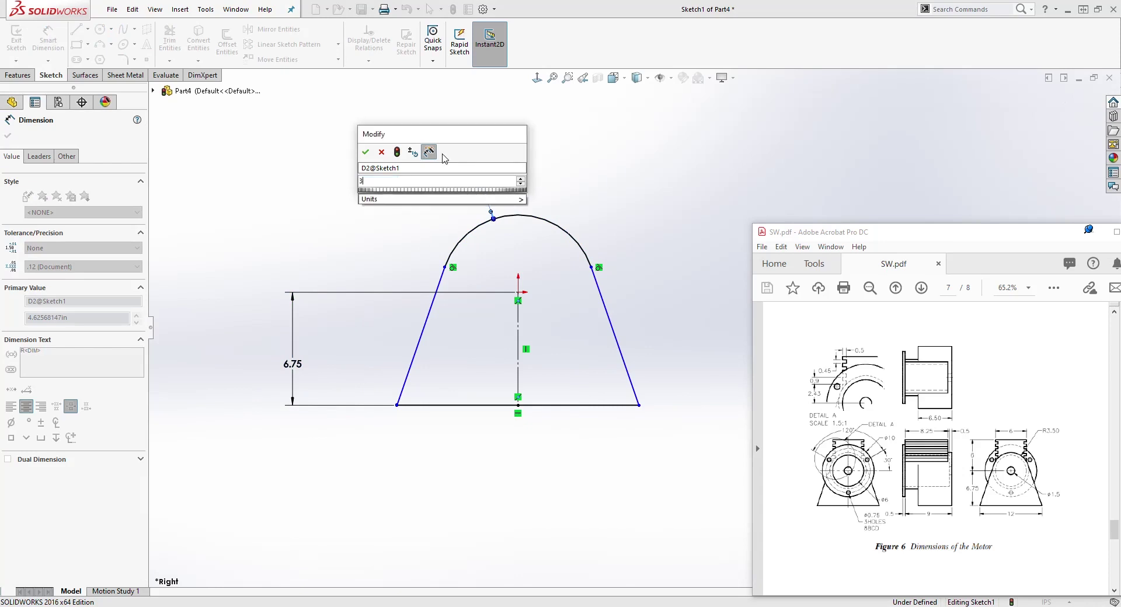
pyautogui.press('Return')
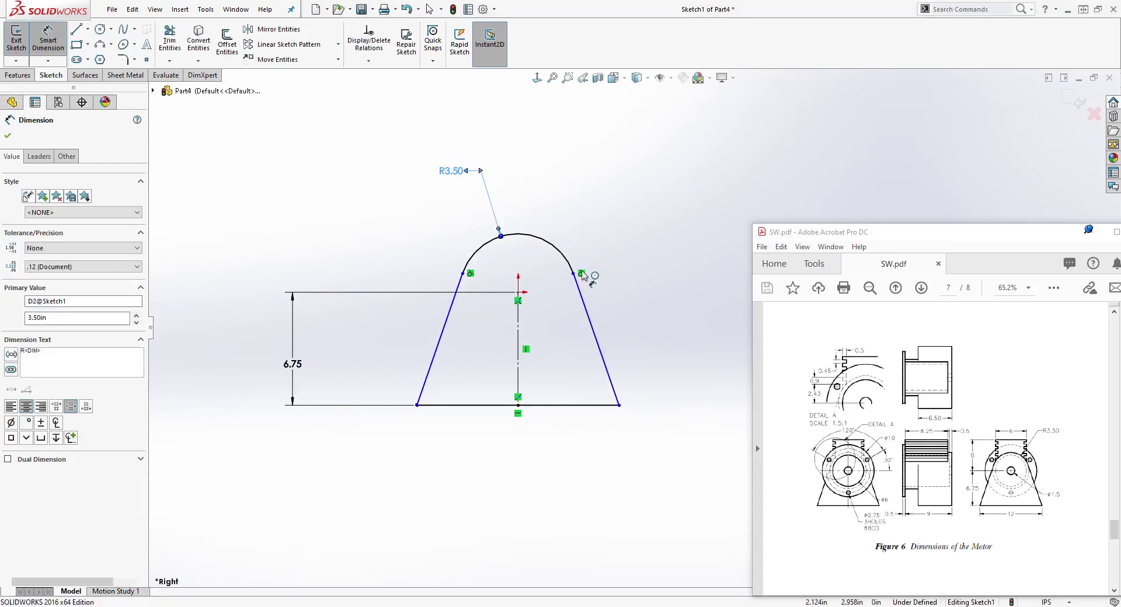
pyautogui.press('Escape')
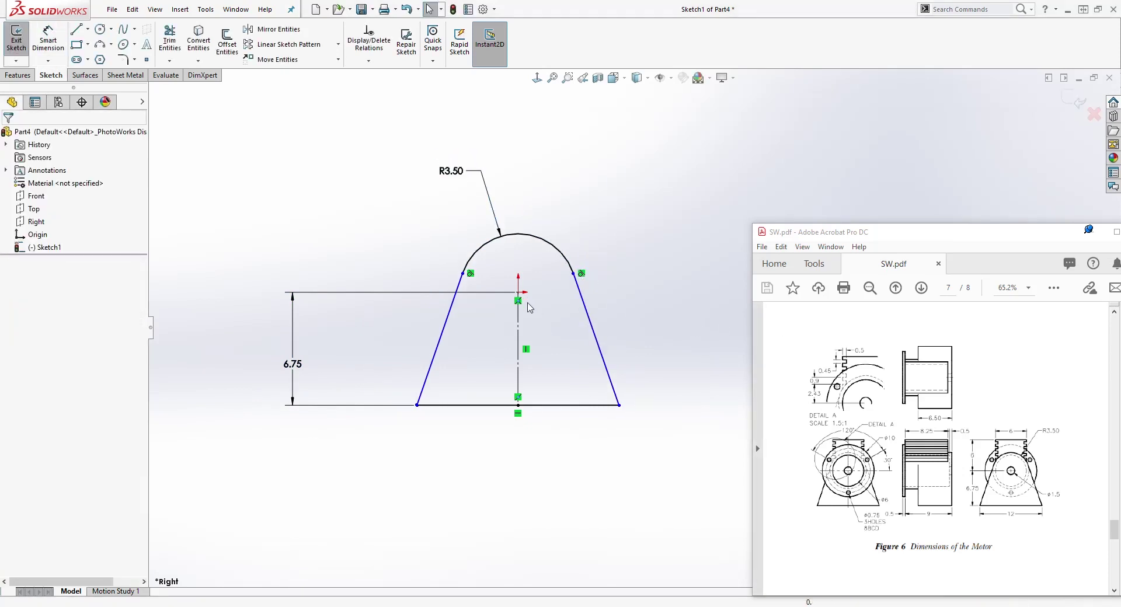
# - Dimension the base line's length as 12 in
pyautogui.moveTo(485, 477); pyautogui.dragTo(489, 435, button='right')
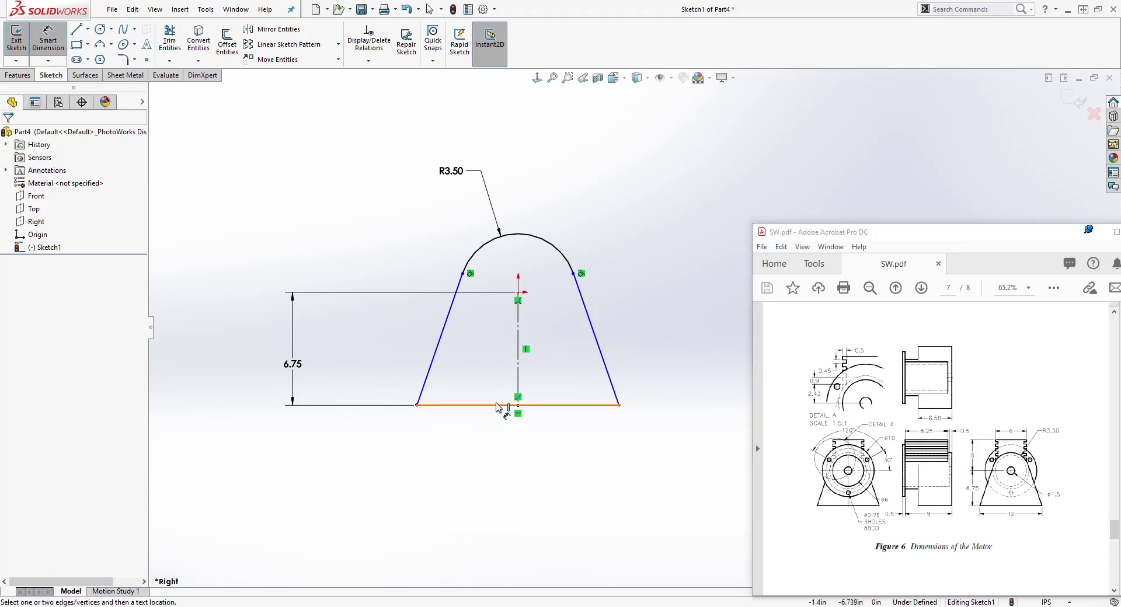
pyautogui.click(496, 405)
pyautogui.click(497, 455)
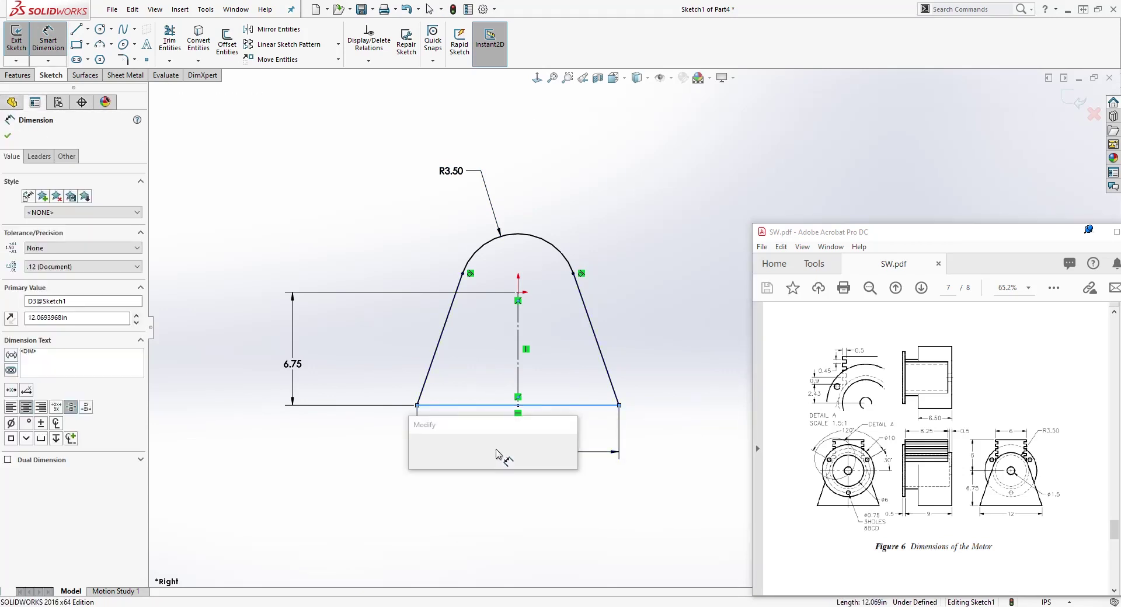
pyautogui.write('12')
pyautogui.press('Return')
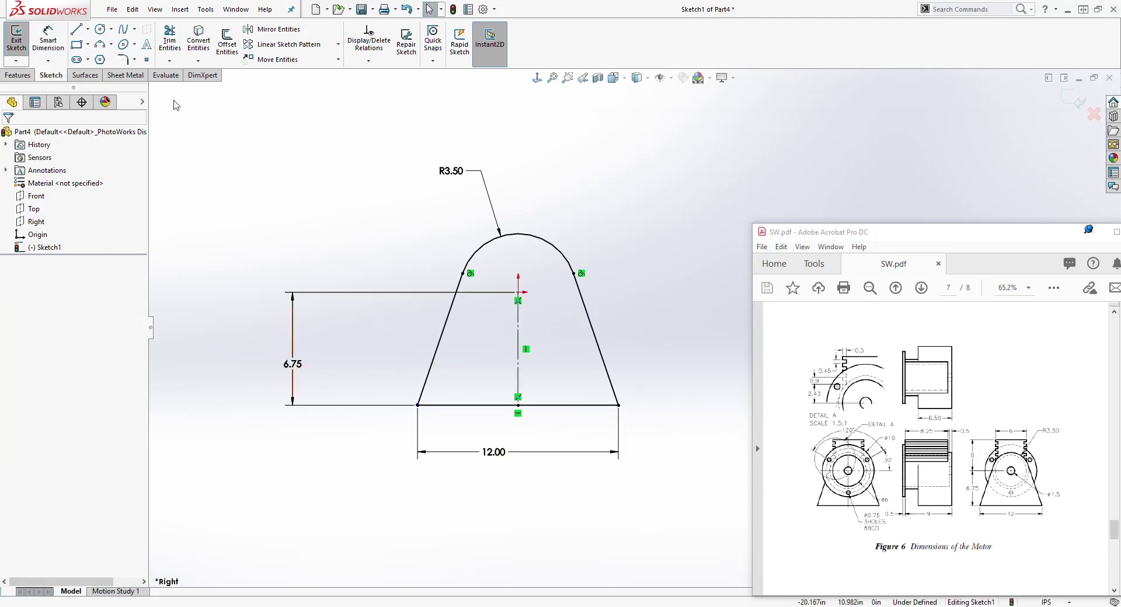
pyautogui.click(18, 75)
pyautogui.click(23, 52)
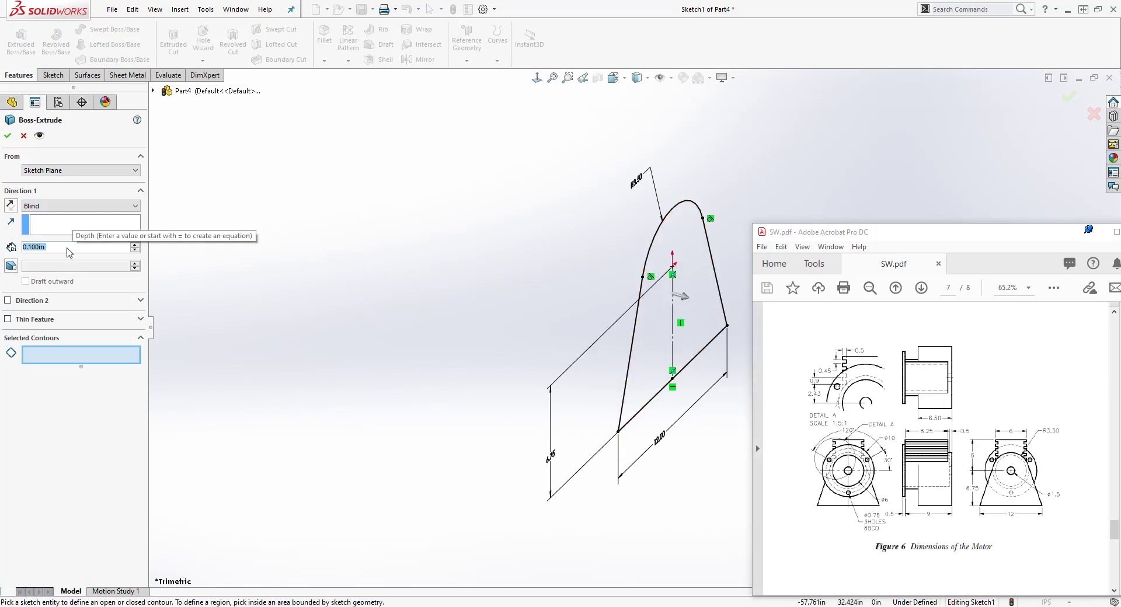
pyautogui.write('6.5')
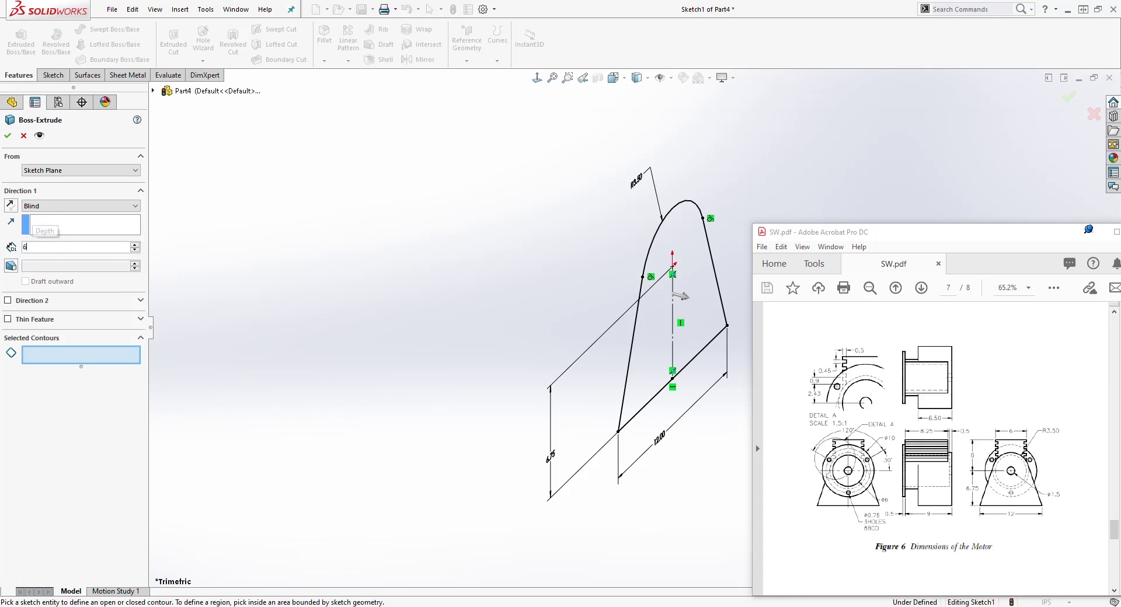
pyautogui.press('Return')
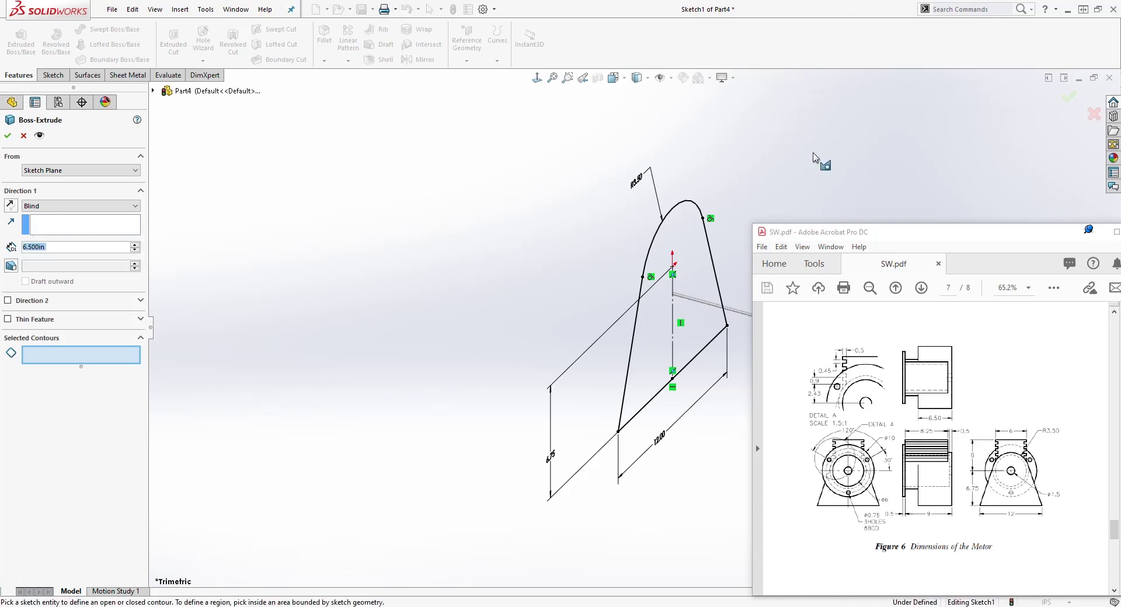
pyautogui.scroll(4, 814, 161)
pyautogui.scroll(-1, 626, 304)
pyautogui.click(663, 294)
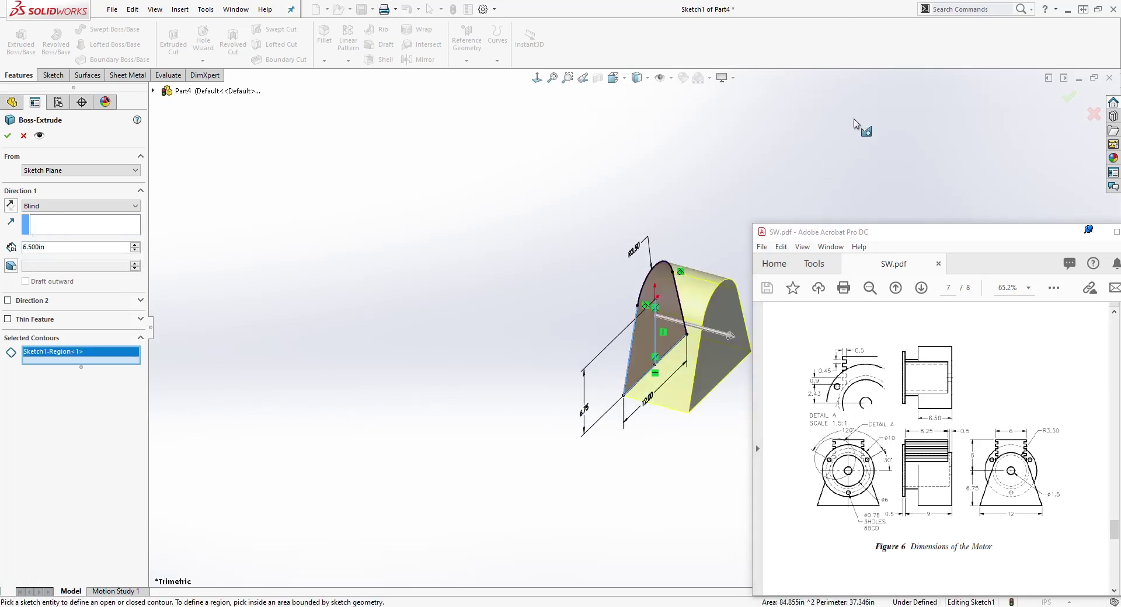
pyautogui.scroll(-1, 909, 113)
pyautogui.scroll(3, 506, 310)
pyautogui.press('Escape')
# - Delete the stray sketch remnant at the base line's left endpoint so the profile is a single closed contour
pyautogui.scroll(-4, 680, 401)
pyautogui.moveTo(634, 355)
pyautogui.mouseDown(button='middle')
pyautogui.moveTo(564, 252)
pyautogui.moveTo(554, 309)
pyautogui.mouseUp(button='middle')
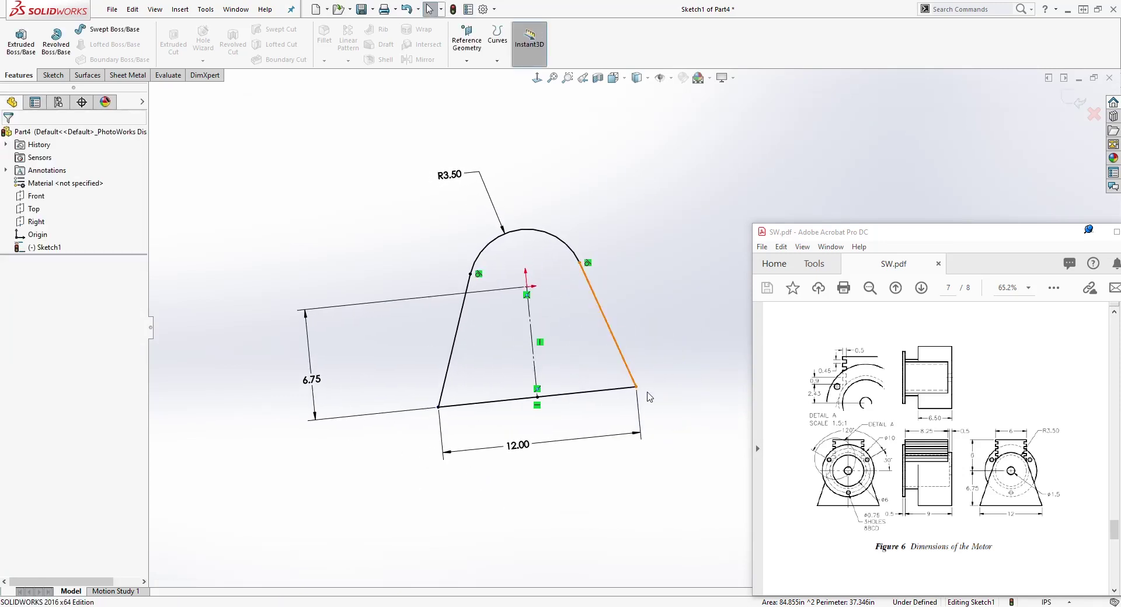
pyautogui.scroll(-2, 649, 397)
pyautogui.scroll(3, 448, 163)
pyautogui.click(537, 79)
pyautogui.scroll(10, 627, 416)
pyautogui.scroll(-3, 690, 291)
pyautogui.scroll(-3, 617, 456)
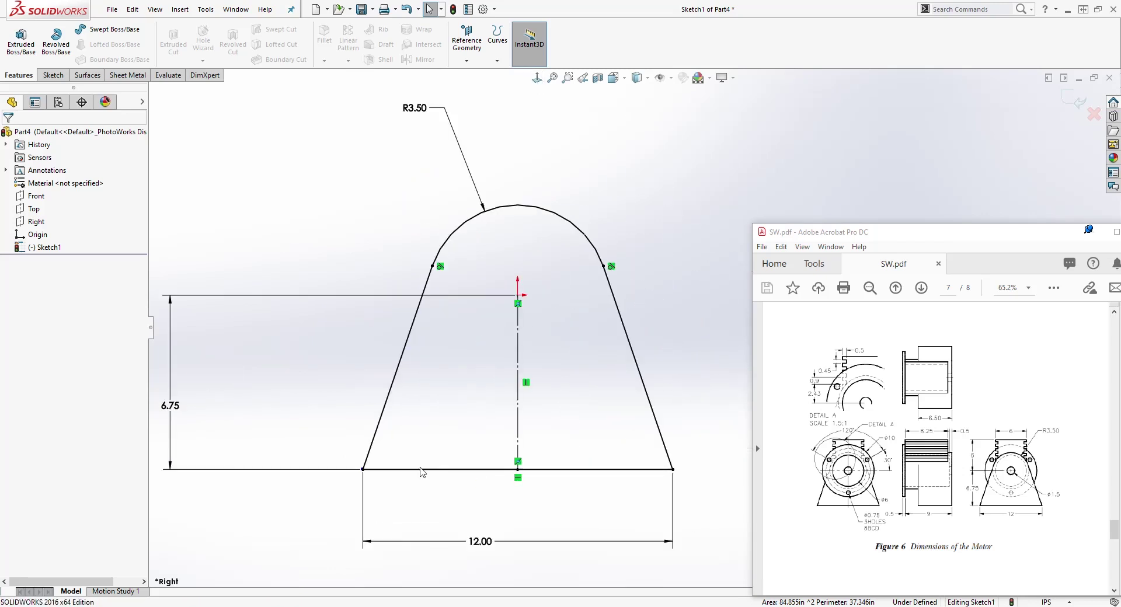
pyautogui.scroll(-6, 350, 466)
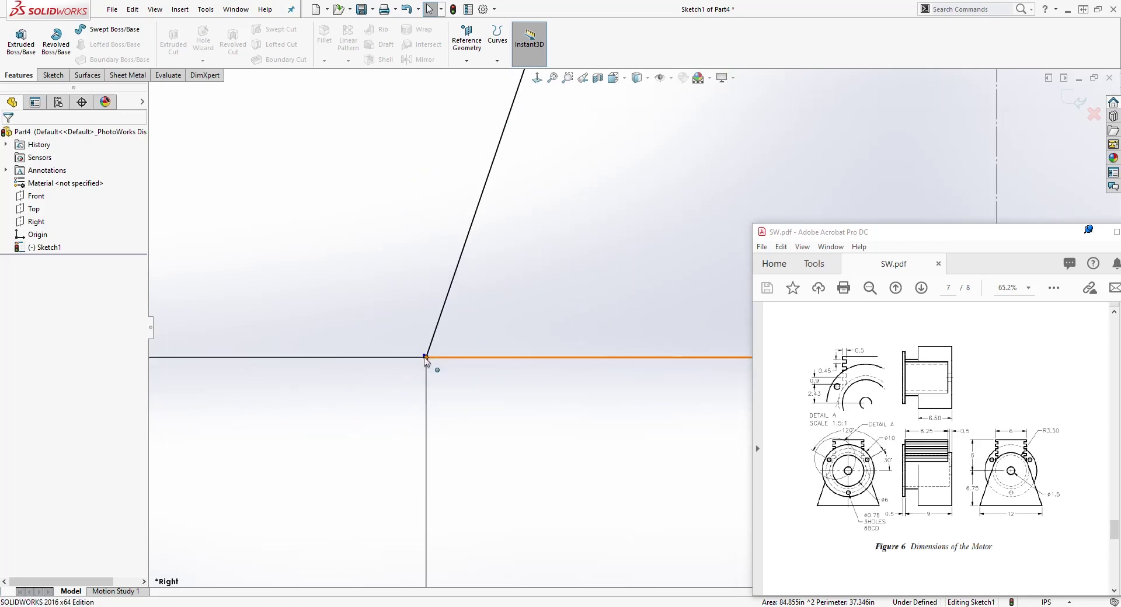
pyautogui.moveTo(425, 355); pyautogui.dragTo(329, 302)
pyautogui.moveTo(266, 198); pyautogui.dragTo(568, 447)
pyautogui.press('Delete')
# - Extrude the closed housing profile as a blind boss 6.5 in deep
pyautogui.scroll(13, 571, 453)
pyautogui.scroll(-6, 816, 175)
pyautogui.scroll(4, 509, 487)
pyautogui.moveTo(511, 495); pyautogui.dragTo(560, 524, button='middle')
pyautogui.click(18, 44)
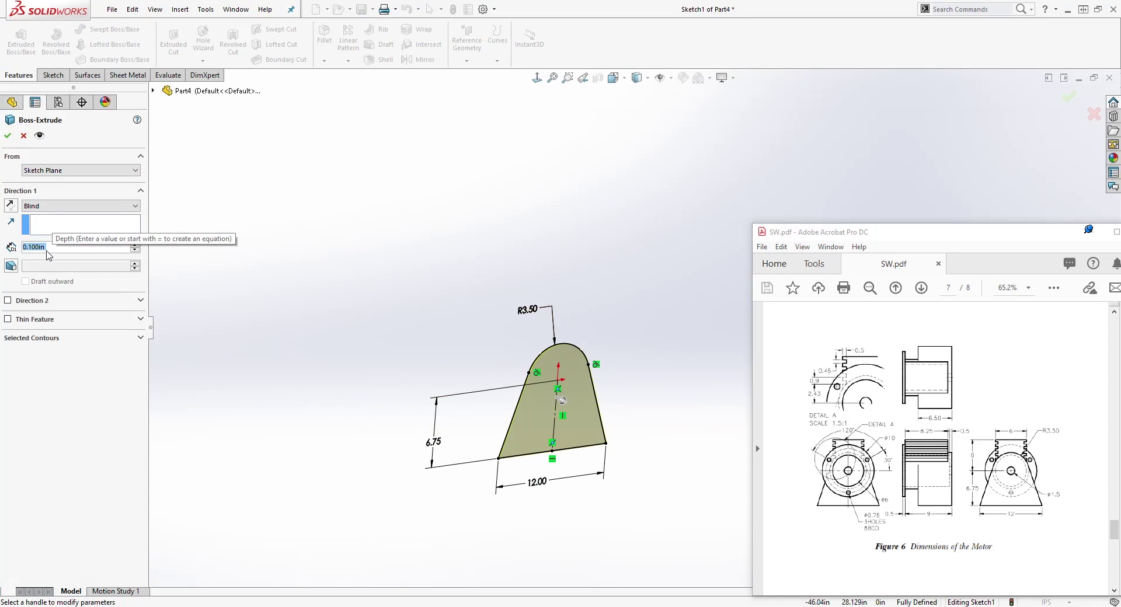
pyautogui.write('6.5')
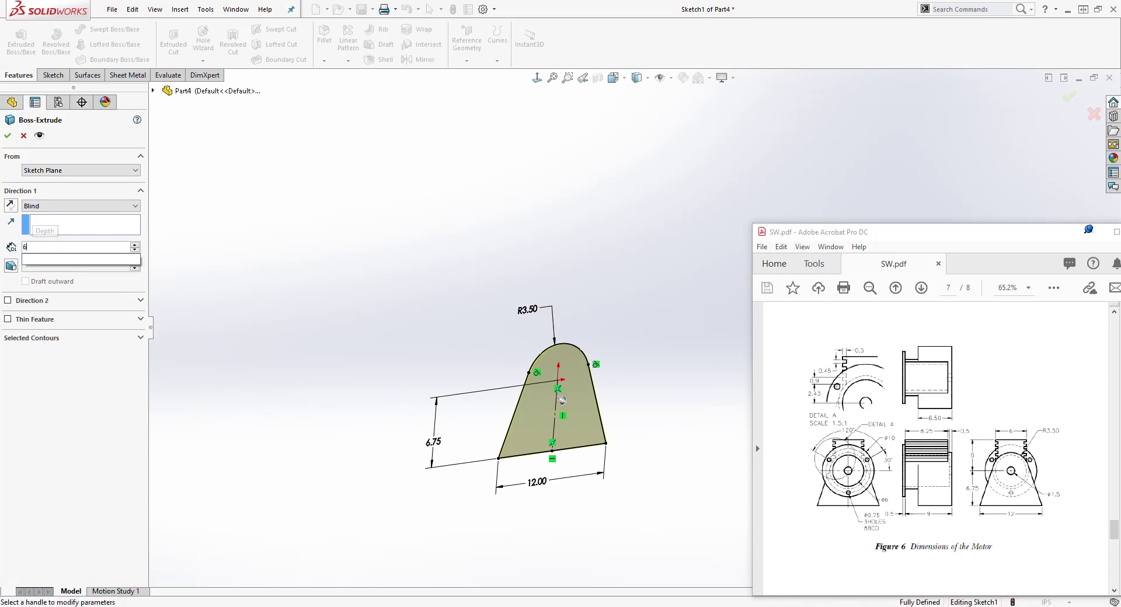
pyautogui.press('Return')
pyautogui.click(9, 136)
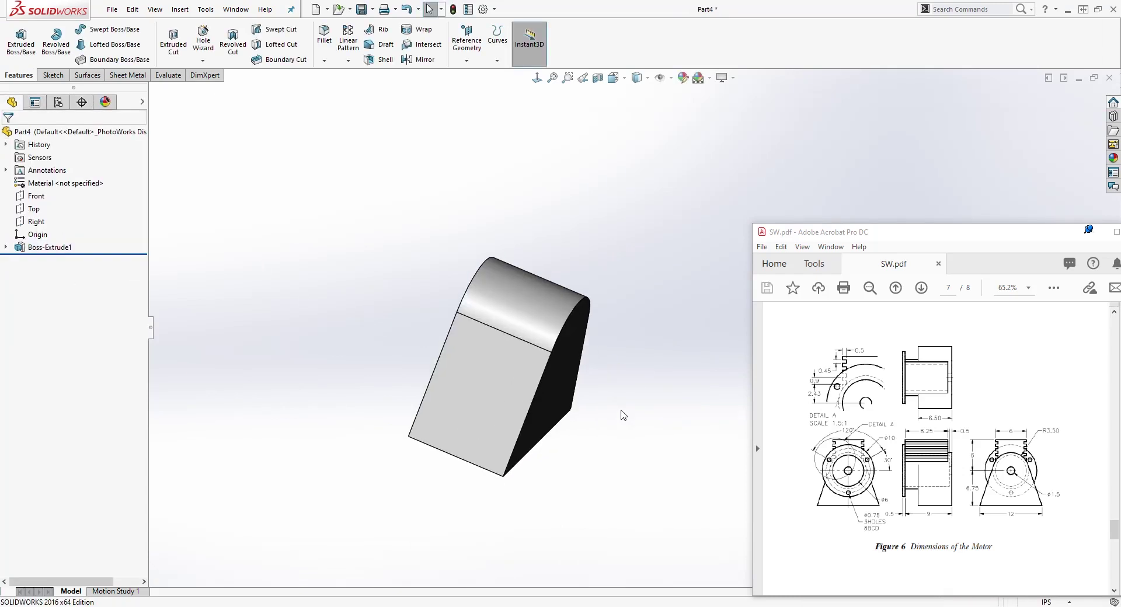
# - Start a sketch on the housing's flat back face on the Right plane and view it straight on
pyautogui.click(613, 78)
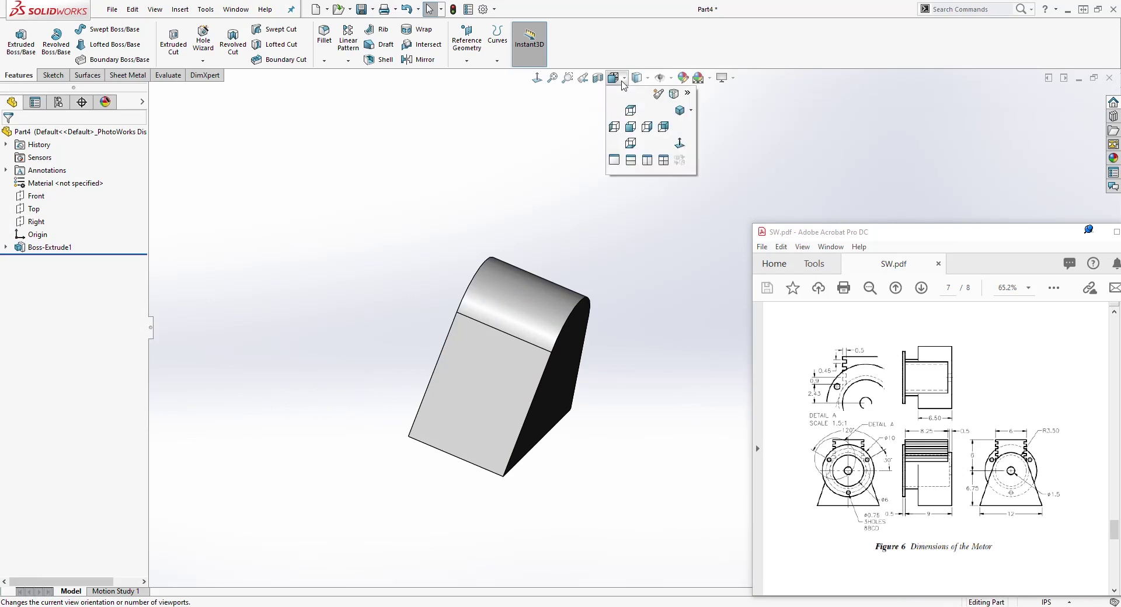
pyautogui.click(680, 111)
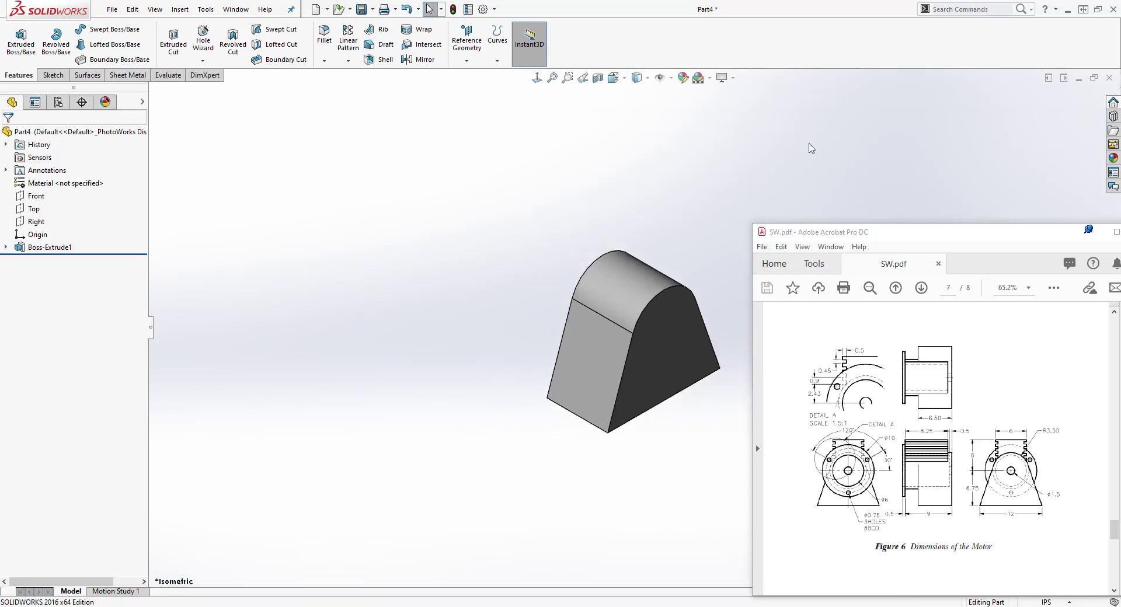
pyautogui.moveTo(672, 342); pyautogui.dragTo(442, 379, button='middle')
pyautogui.click(442, 375)
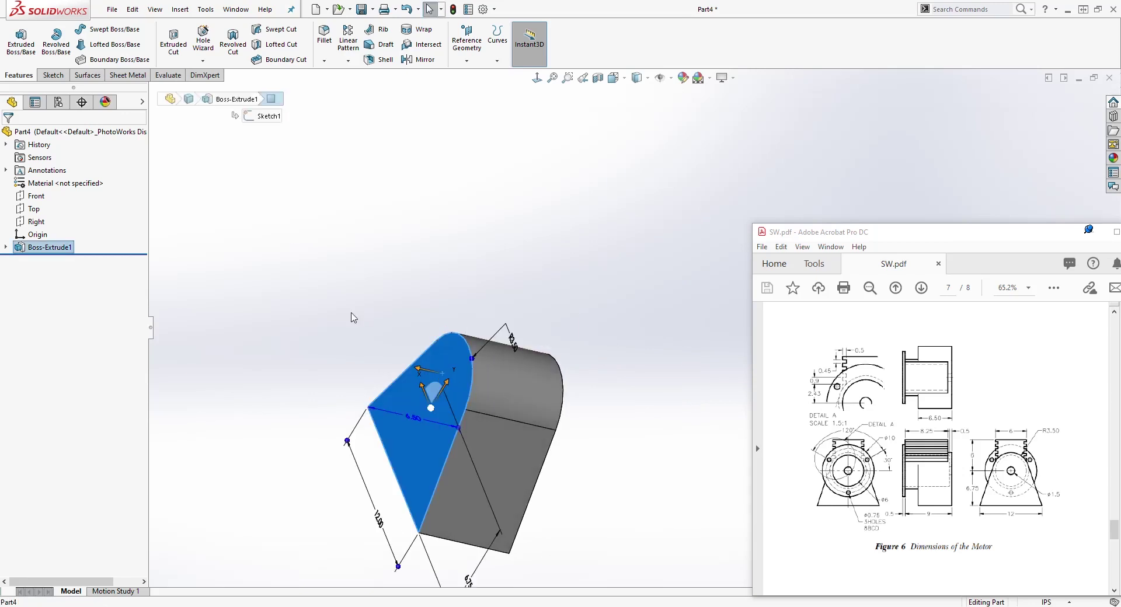
pyautogui.click(53, 75)
pyautogui.click(17, 36)
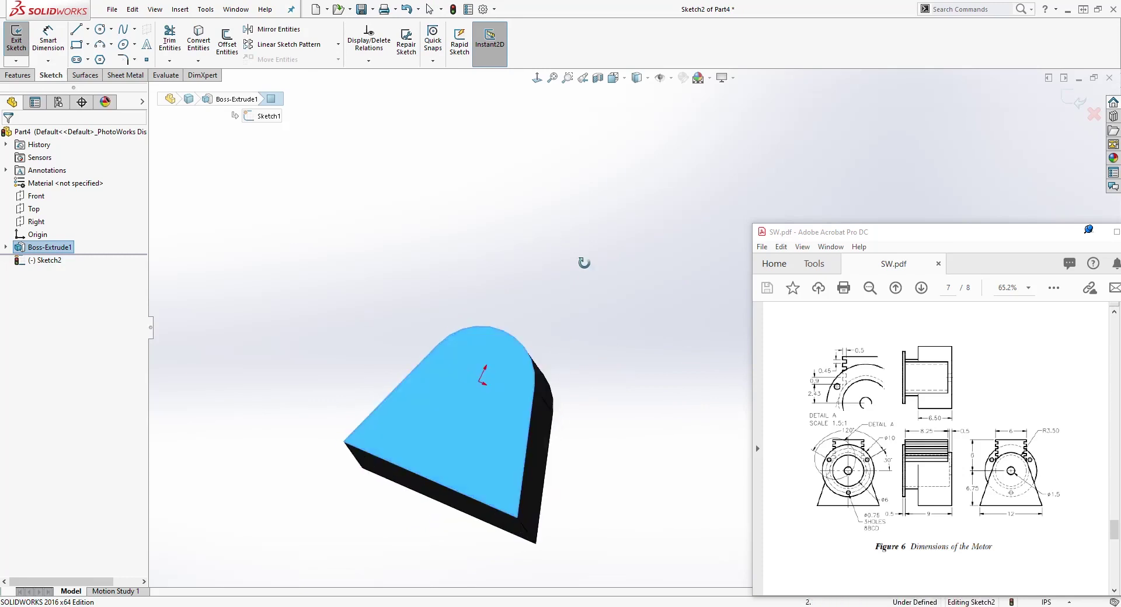
pyautogui.click(537, 78)
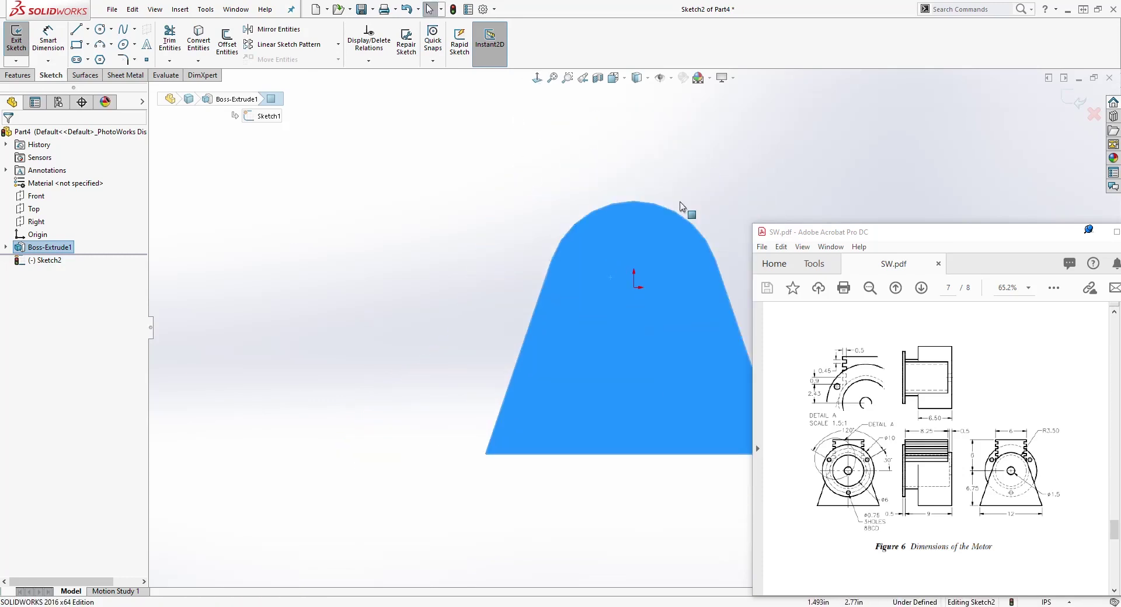
pyautogui.scroll(-3, 877, 111)
pyautogui.scroll(5, 644, 316)
pyautogui.scroll(-4, 682, 361)
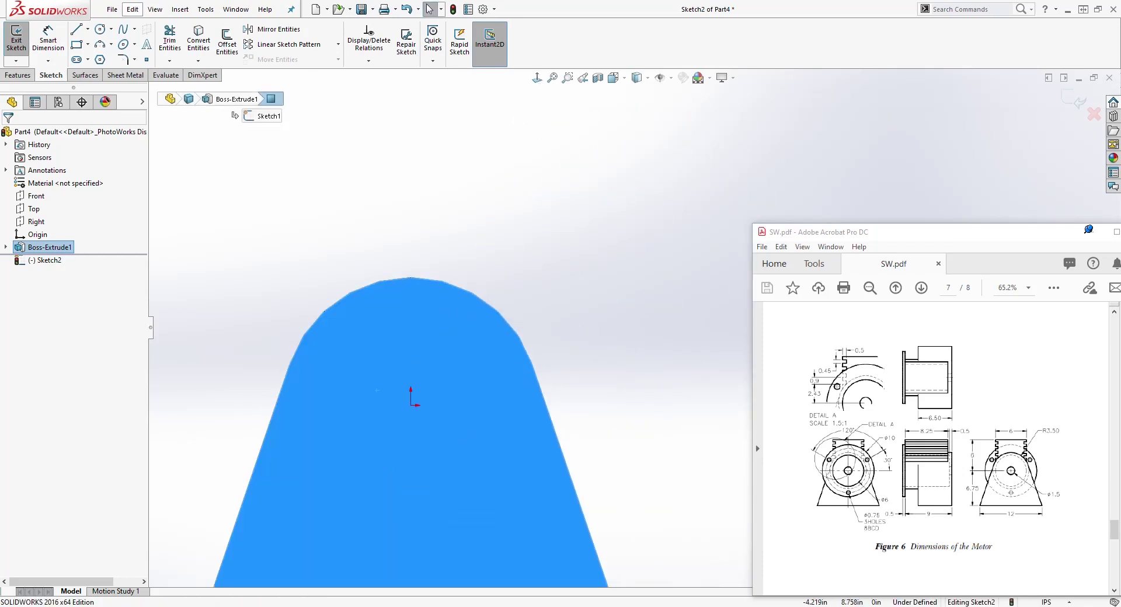
# - Draw a circle centred on the origin and make it coradial with the housing's rounded top edge
pyautogui.click(100, 32)
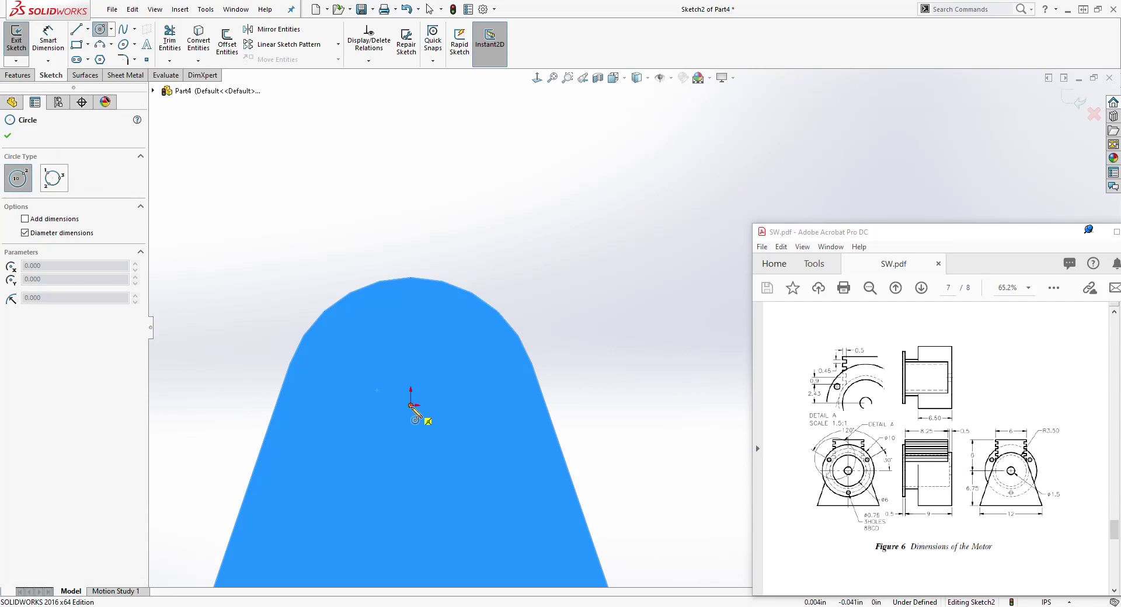
pyautogui.click(411, 405)
pyautogui.click(491, 356)
pyautogui.press('Escape')
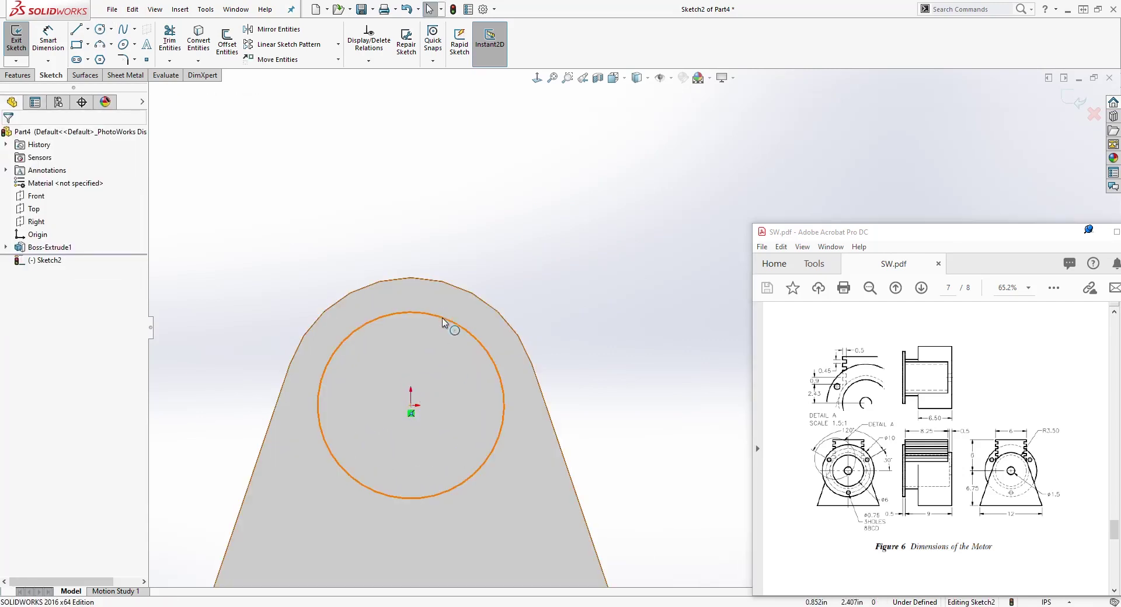
pyautogui.click(444, 321)
pyautogui.keyDown('ctrl'); pyautogui.click(449, 284); pyautogui.keyUp('ctrl')
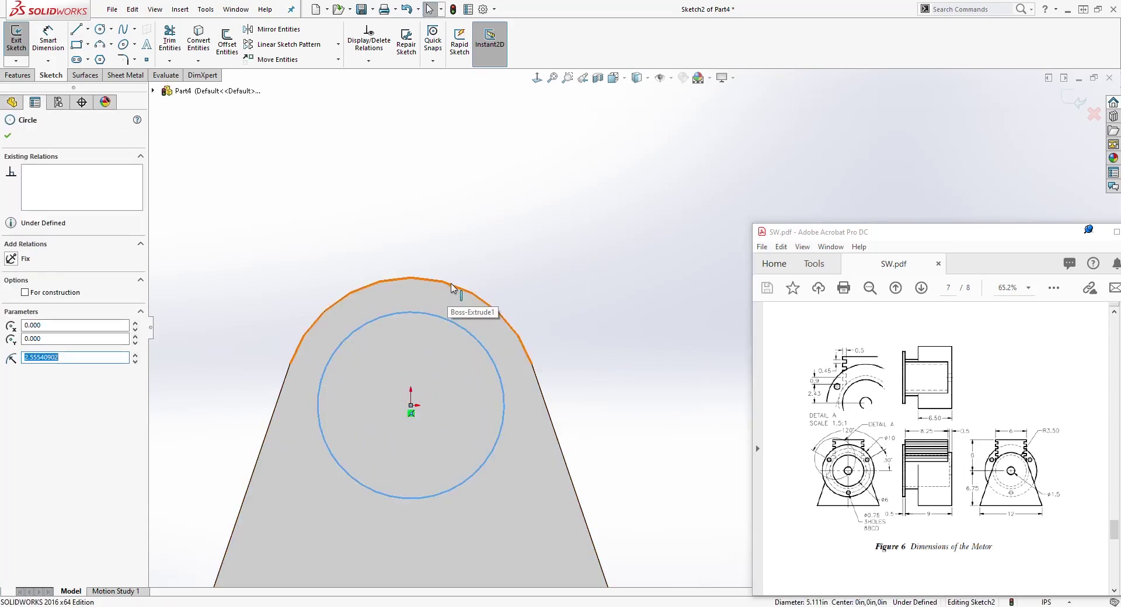
pyautogui.click(16, 324)
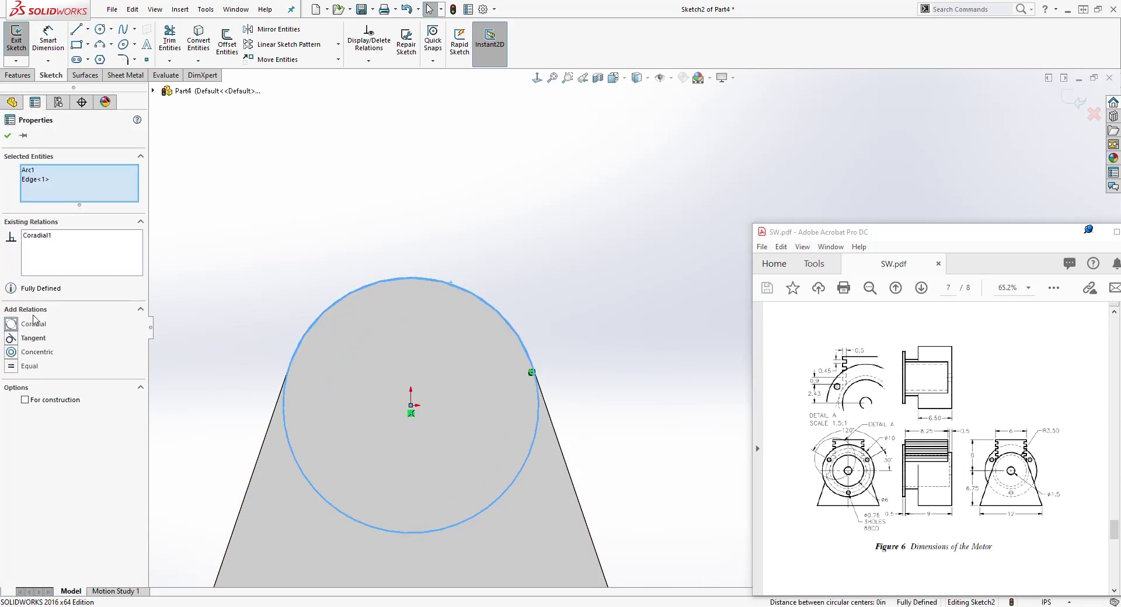
pyautogui.press('Escape')
# - Extrude the circle 9 in blind in the reversed direction, through the housing and merged with it
pyautogui.scroll(5, 339, 357)
pyautogui.moveTo(579, 360); pyautogui.dragTo(465, 372, button='middle')
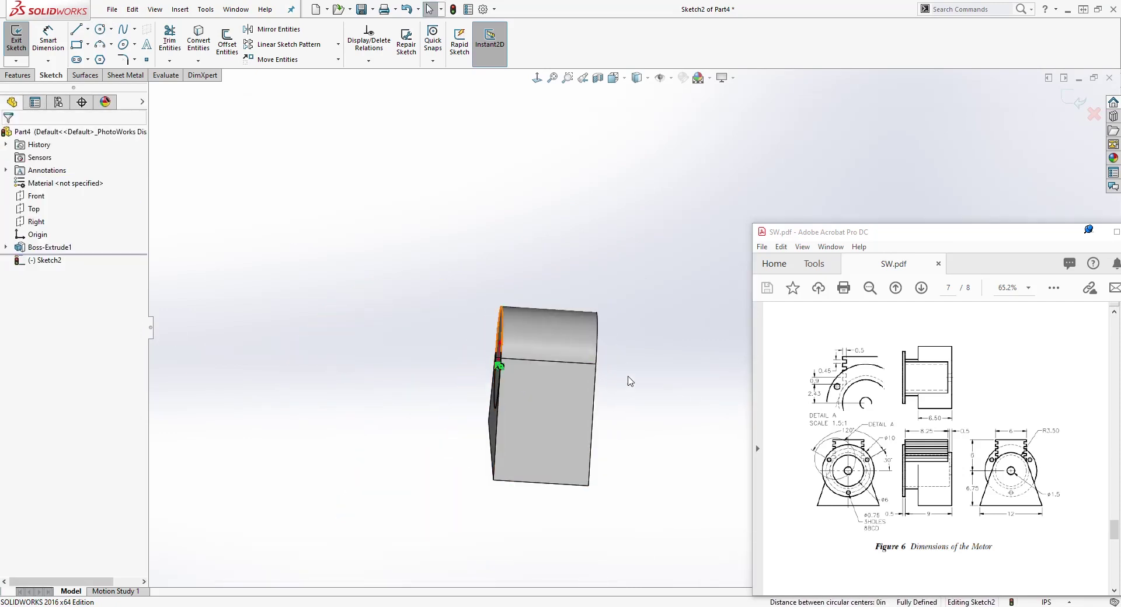
pyautogui.scroll(-3, 625, 387)
pyautogui.click(17, 75)
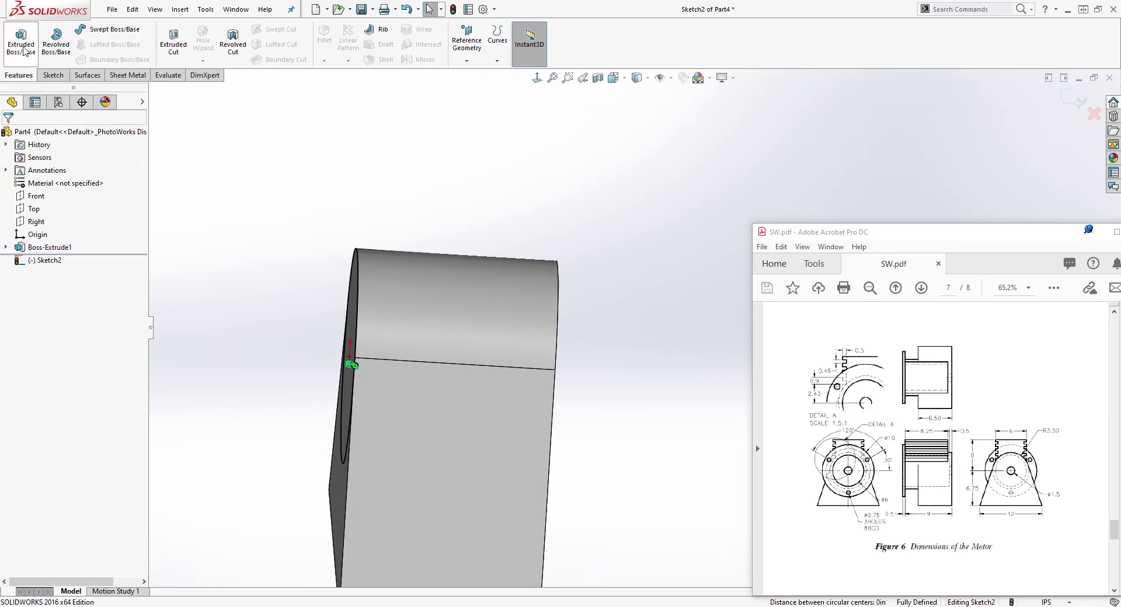
pyautogui.click(11, 205)
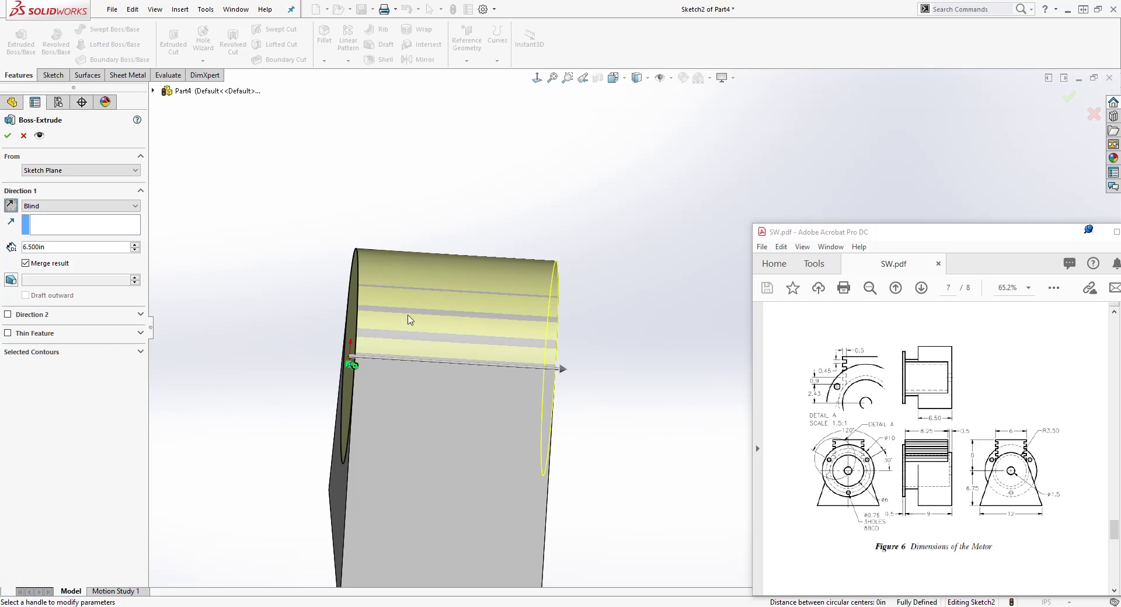
pyautogui.press('Tab')
pyautogui.write('9')
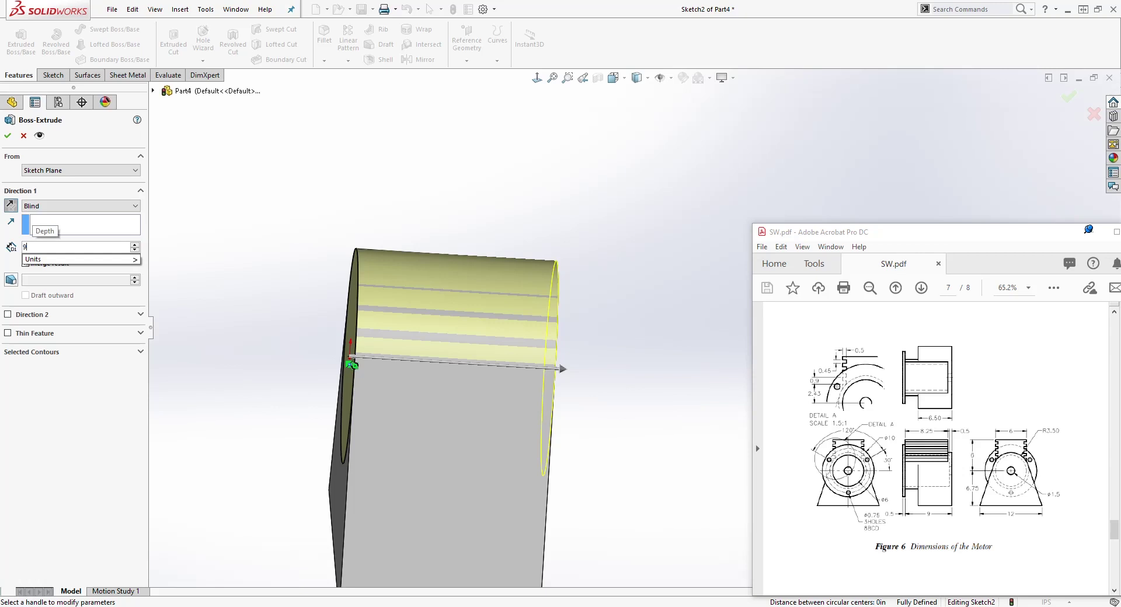
pyautogui.press('Return')
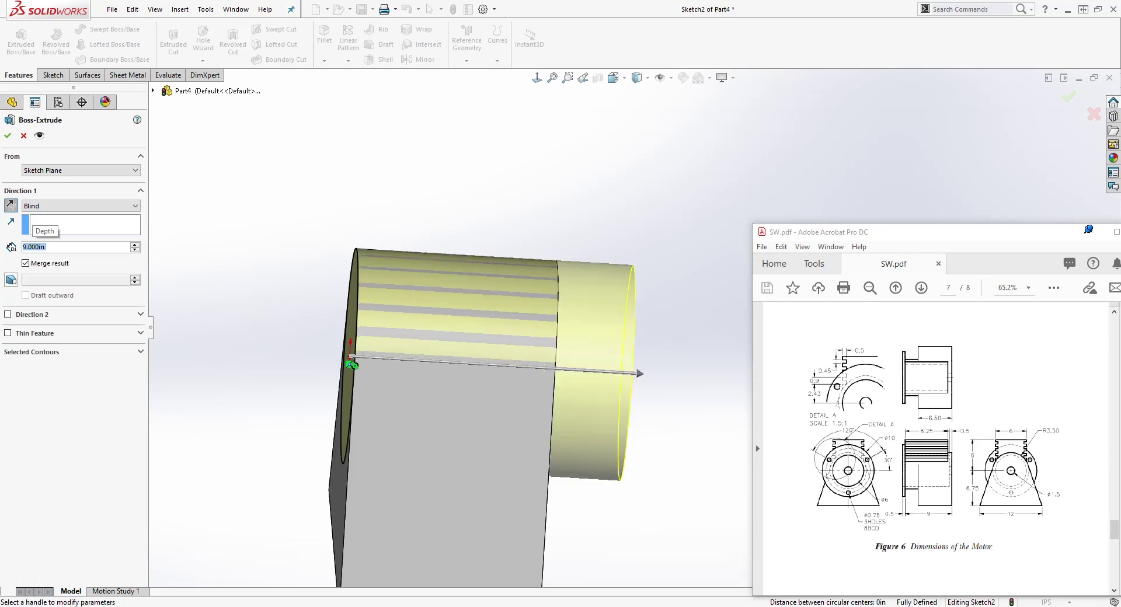
pyautogui.click(8, 136)
# - Start a sketch on the protruding cylinder's circular end face and view it straight on
pyautogui.click(599, 323)
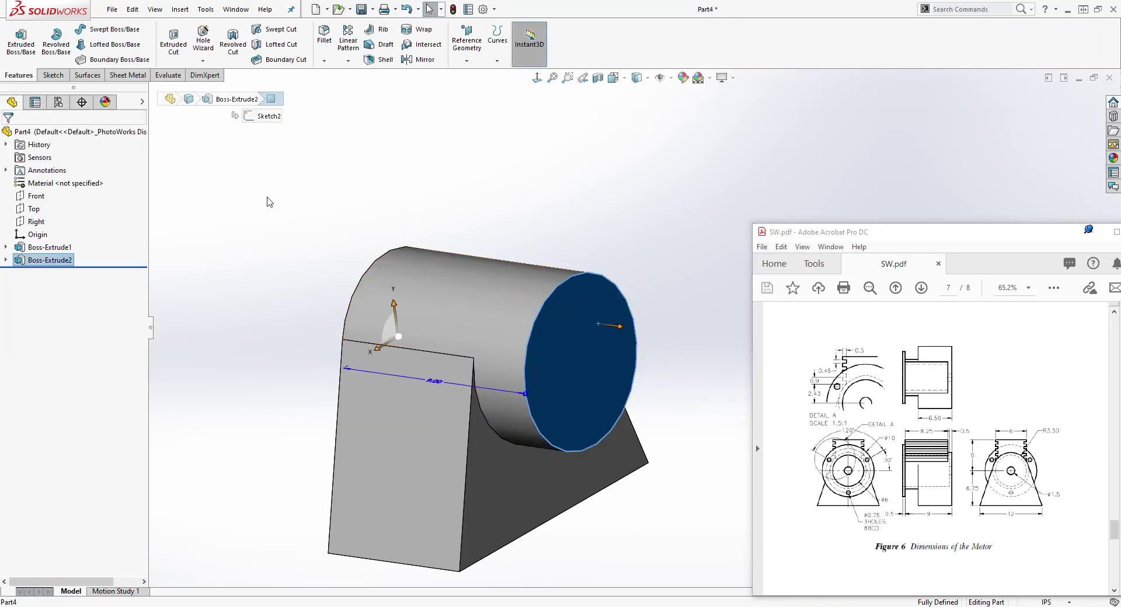
pyautogui.click(59, 76)
pyautogui.click(17, 39)
pyautogui.click(536, 77)
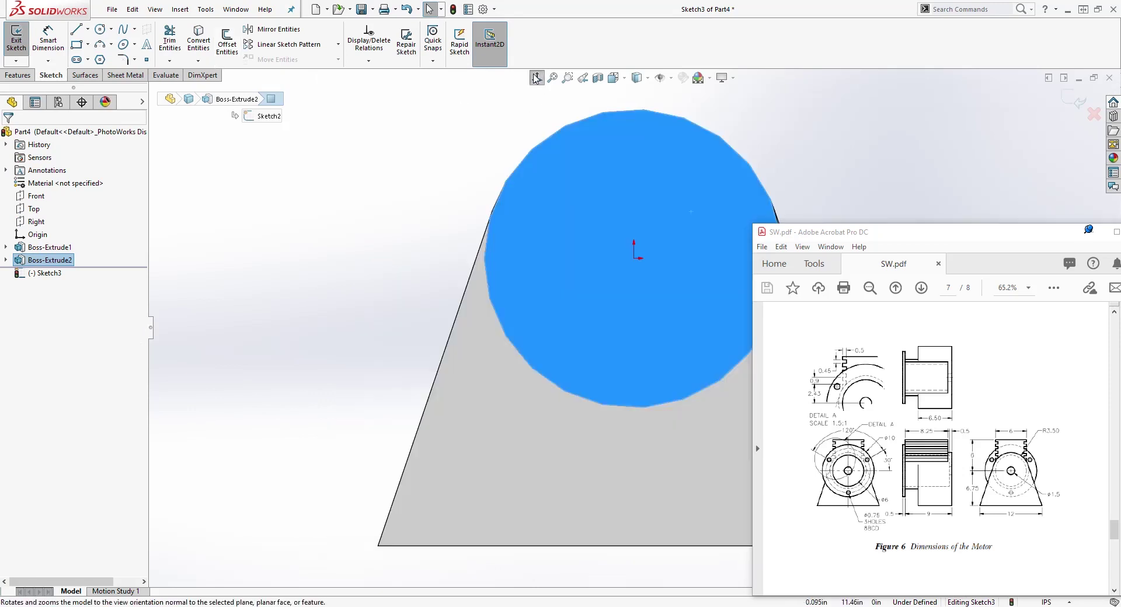
# - Draw a circle centred on the origin on the cylinder's end face and set its diameter to 10 in
pyautogui.keyDown('ctrl'); pyautogui.moveTo(885, 170); pyautogui.dragTo(743, 218, button='middle'); pyautogui.keyUp('ctrl')
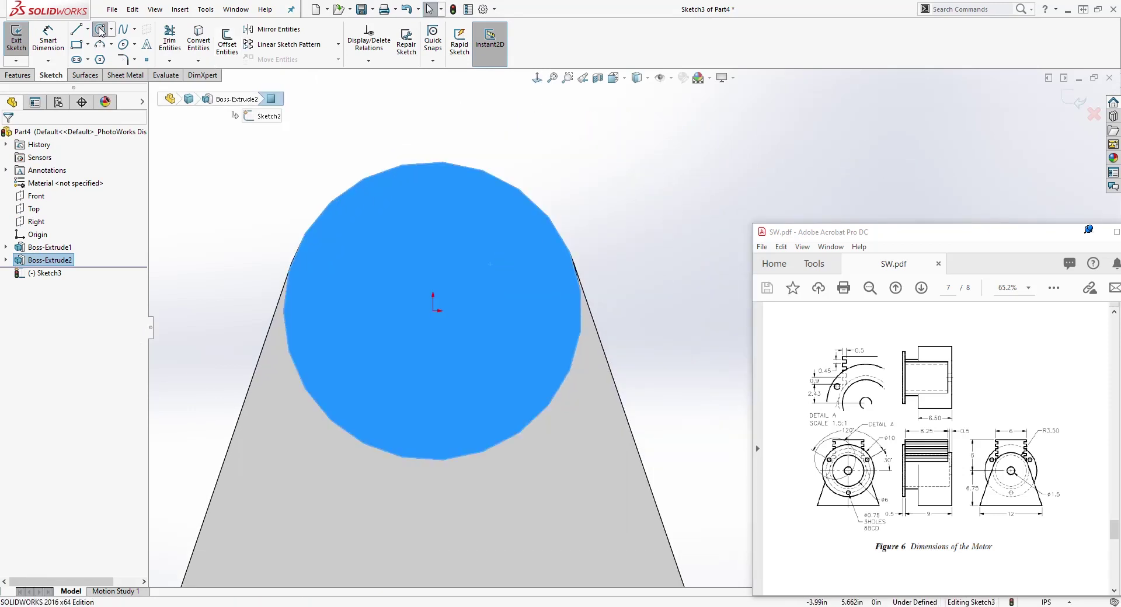
pyautogui.click(99, 29)
pyautogui.click(433, 311)
pyautogui.click(601, 217)
pyautogui.press('Escape')
pyautogui.press('d')
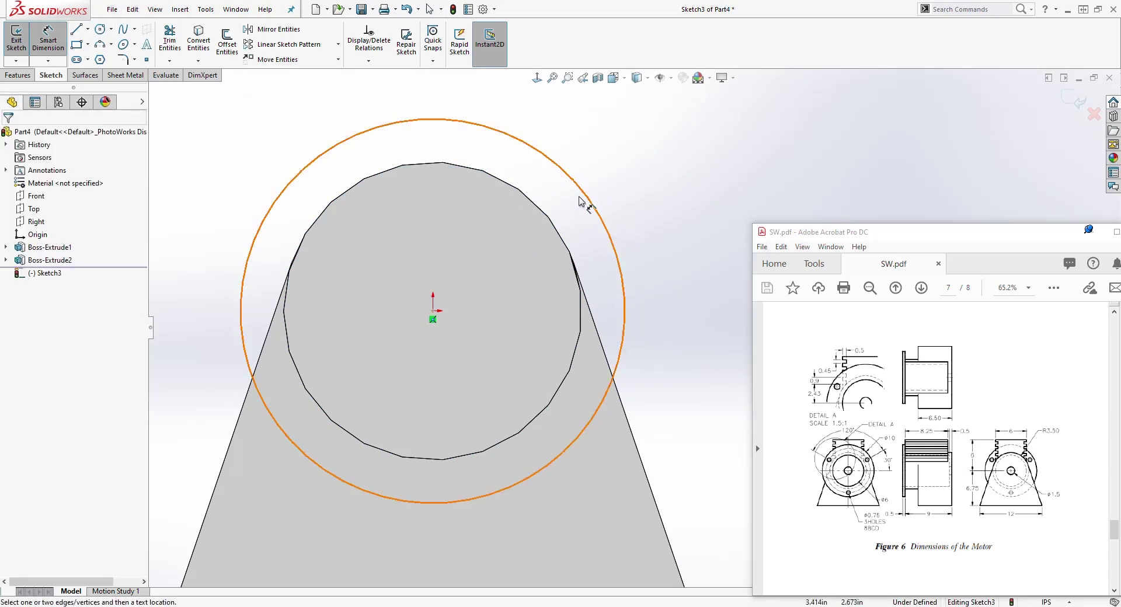
pyautogui.click(590, 195)
pyautogui.click(620, 155)
pyautogui.write('10')
pyautogui.press('Return')
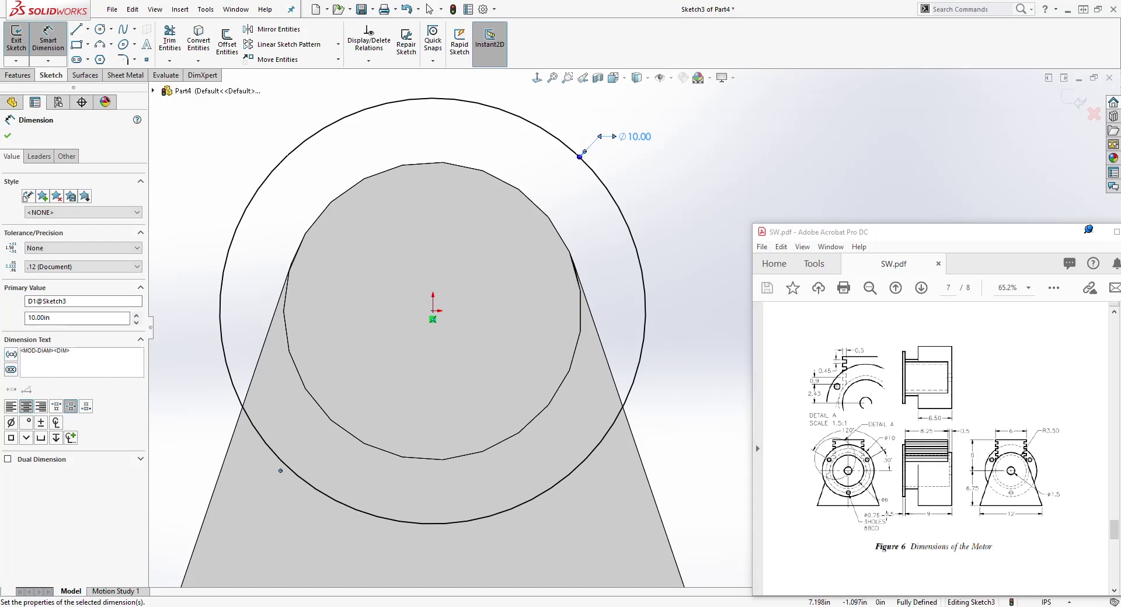
# - Extrude the 10 in circle 0.5 in blind outward from the cylinder's end, merged with the body
pyautogui.scroll(1, 384, 268)
pyautogui.moveTo(385, 268); pyautogui.dragTo(457, 289, button='middle')
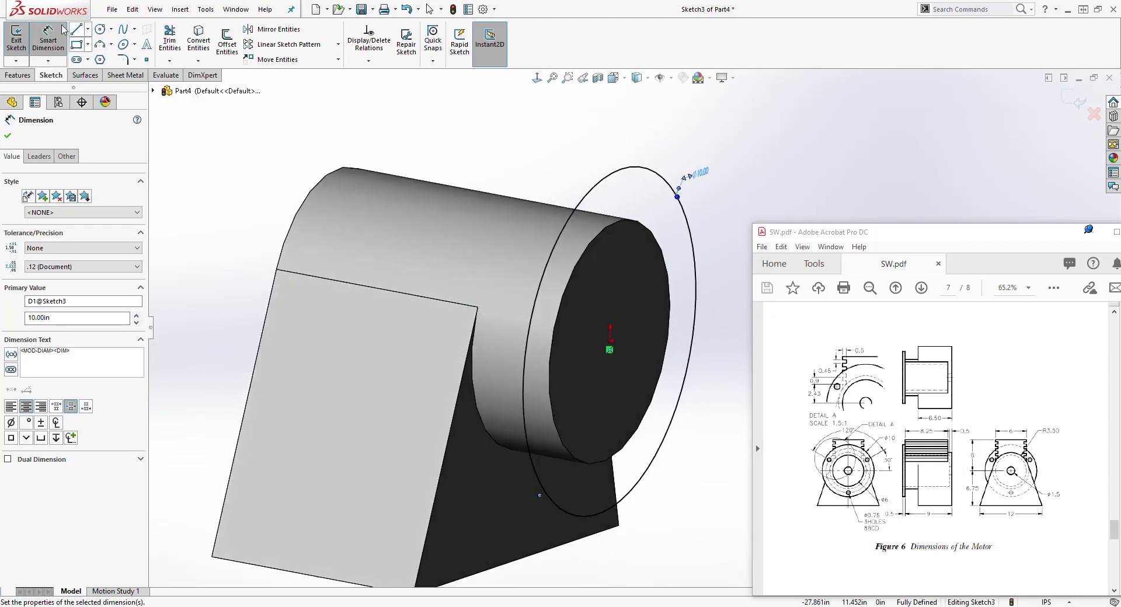
pyautogui.click(16, 74)
pyautogui.click(21, 40)
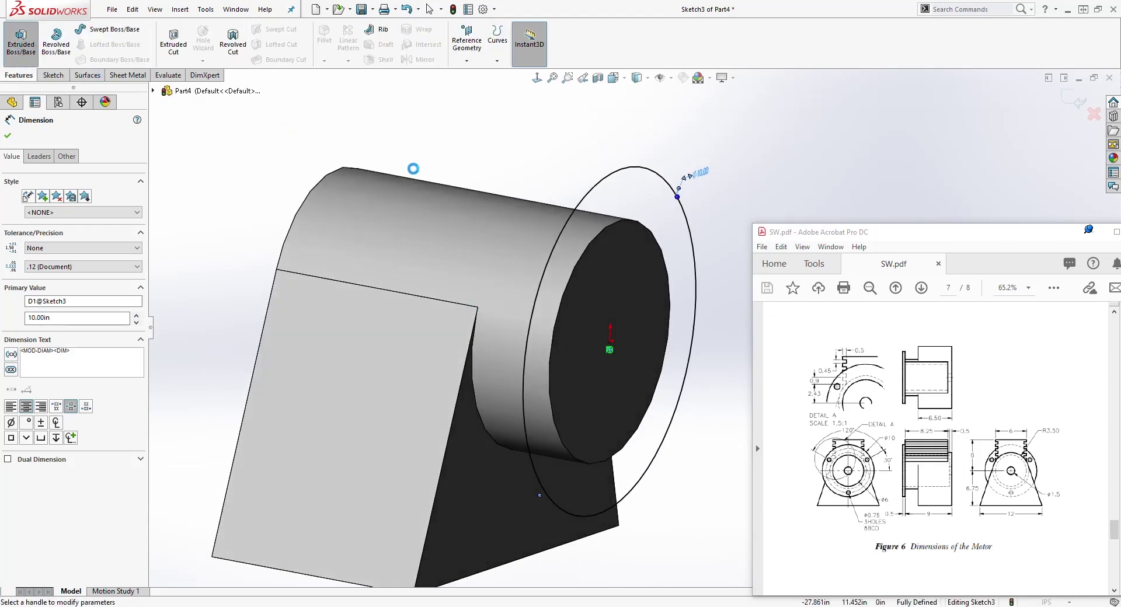
pyautogui.write('0.5')
pyautogui.press('Return')
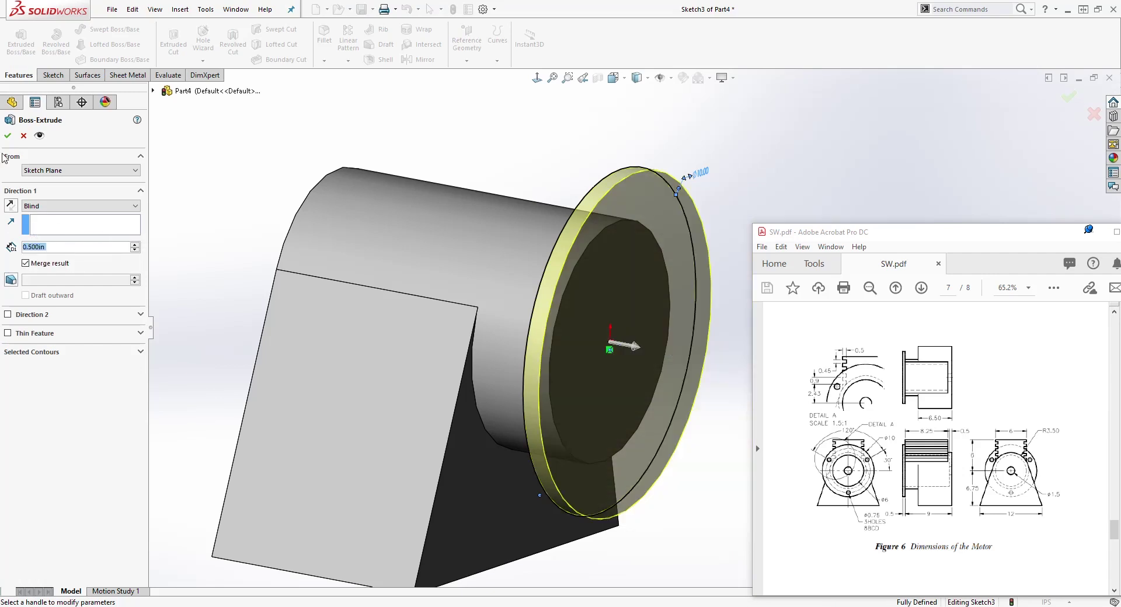
pyautogui.click(8, 136)
# - Start a sketch on the flange's inner ring face, on the housing side, and view it straight on
pyautogui.moveTo(383, 186); pyautogui.dragTo(627, 208, button='middle')
pyautogui.click(617, 201)
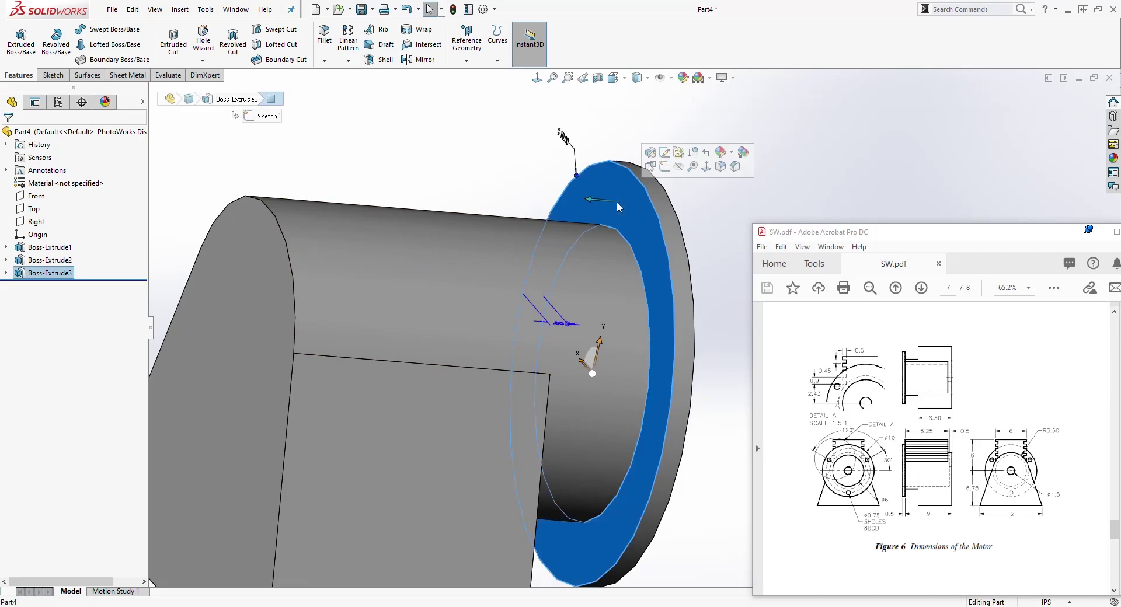
pyautogui.moveTo(625, 208)
pyautogui.mouseDown(button='middle')
pyautogui.moveTo(629, 167)
pyautogui.moveTo(584, 176)
pyautogui.mouseUp(button='middle')
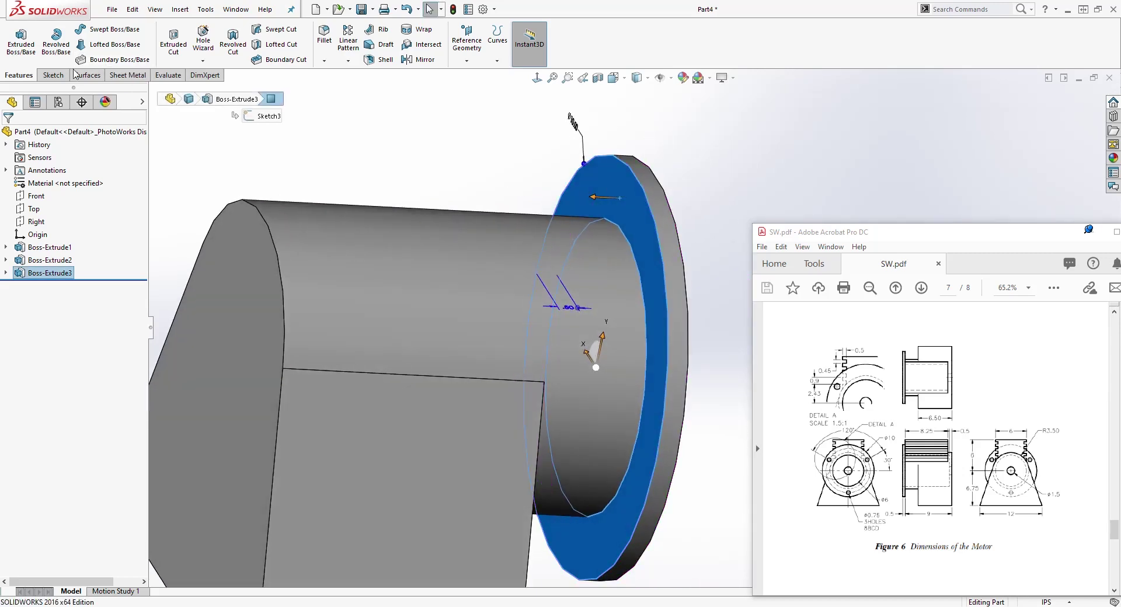
pyautogui.click(53, 76)
pyautogui.click(16, 40)
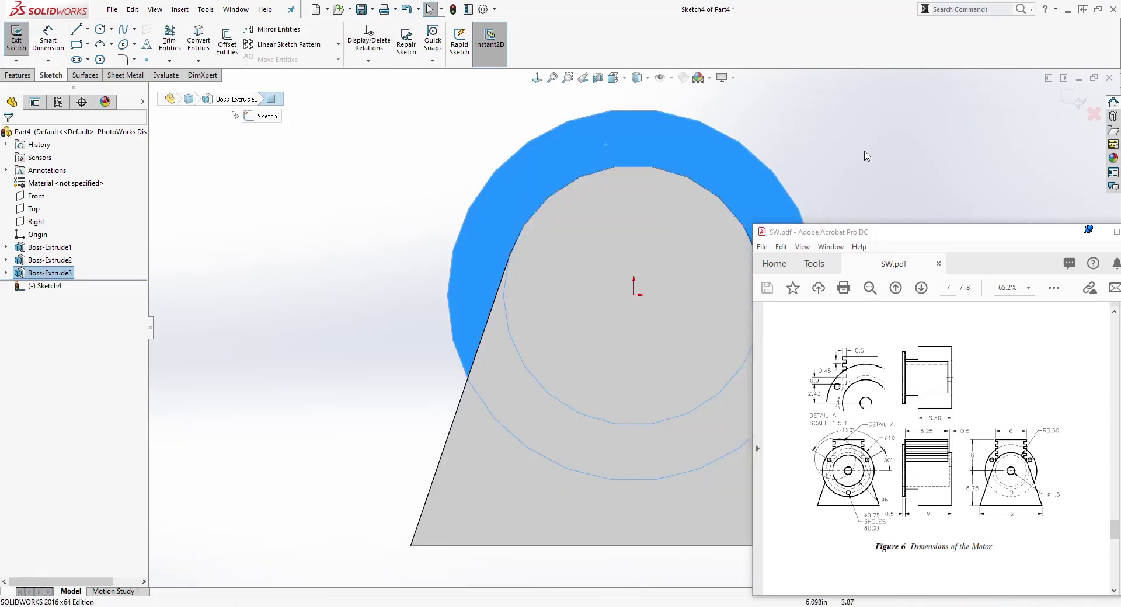
pyautogui.keyDown('ctrl'); pyautogui.moveTo(896, 152); pyautogui.dragTo(668, 188, button='middle'); pyautogui.keyUp('ctrl')
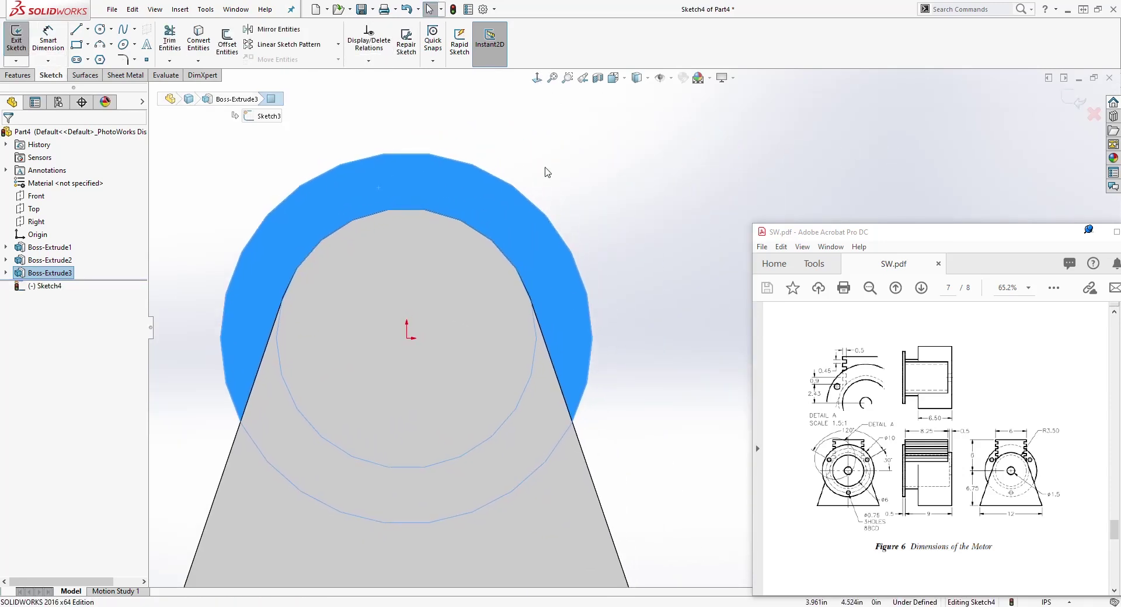
# - Sketch a corner rectangle about 5.33 in wide and 6.02 in high, from above the flange to just below the origin
pyautogui.click(77, 45)
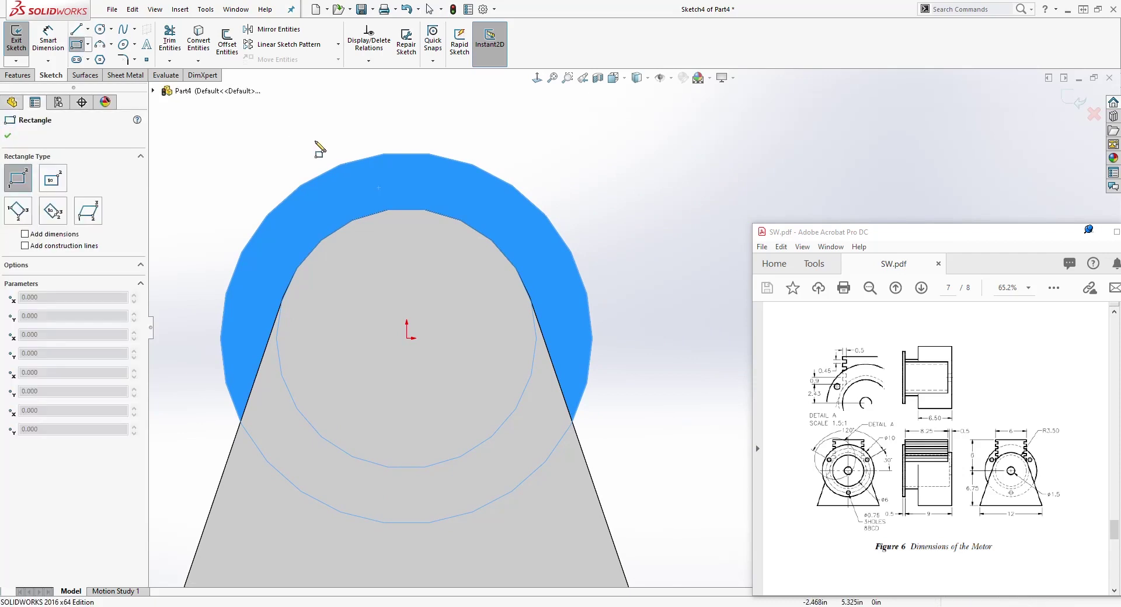
pyautogui.click(316, 139)
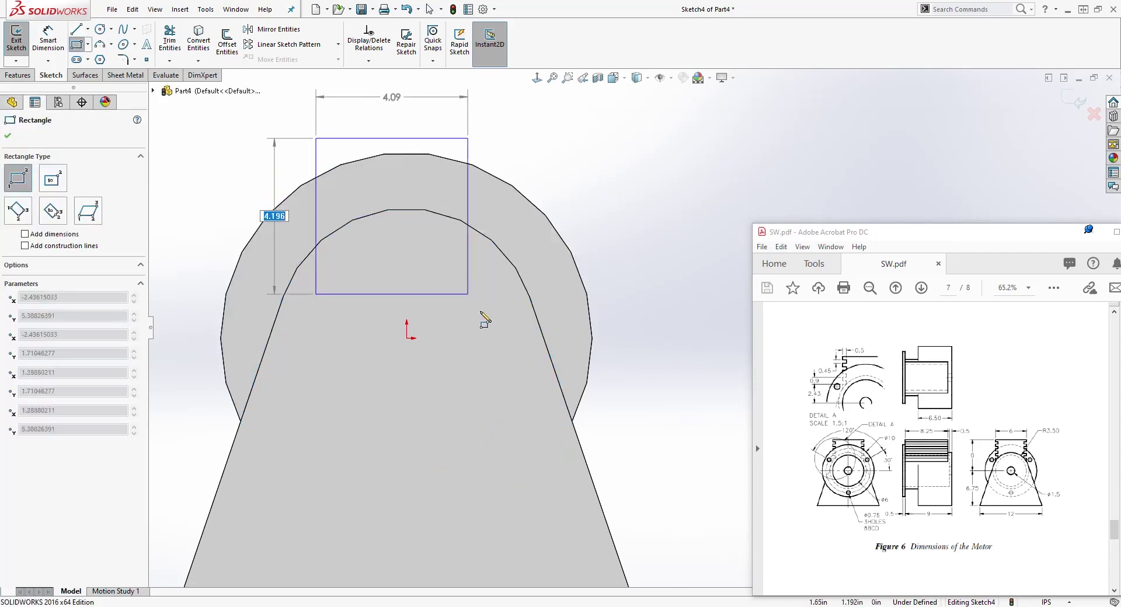
pyautogui.click(514, 362)
pyautogui.press('Escape')
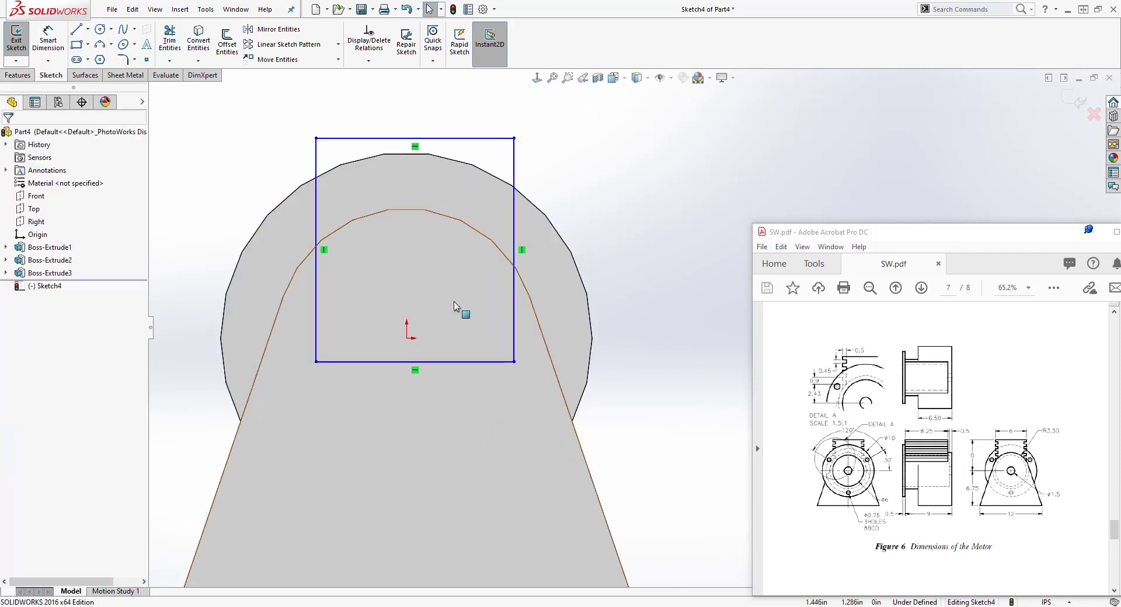
# - Add a Midpoint relation between the rectangle's lower line and the origin
pyautogui.click(413, 362)
pyautogui.keyDown('ctrl'); pyautogui.click(407, 338); pyautogui.keyUp('ctrl')
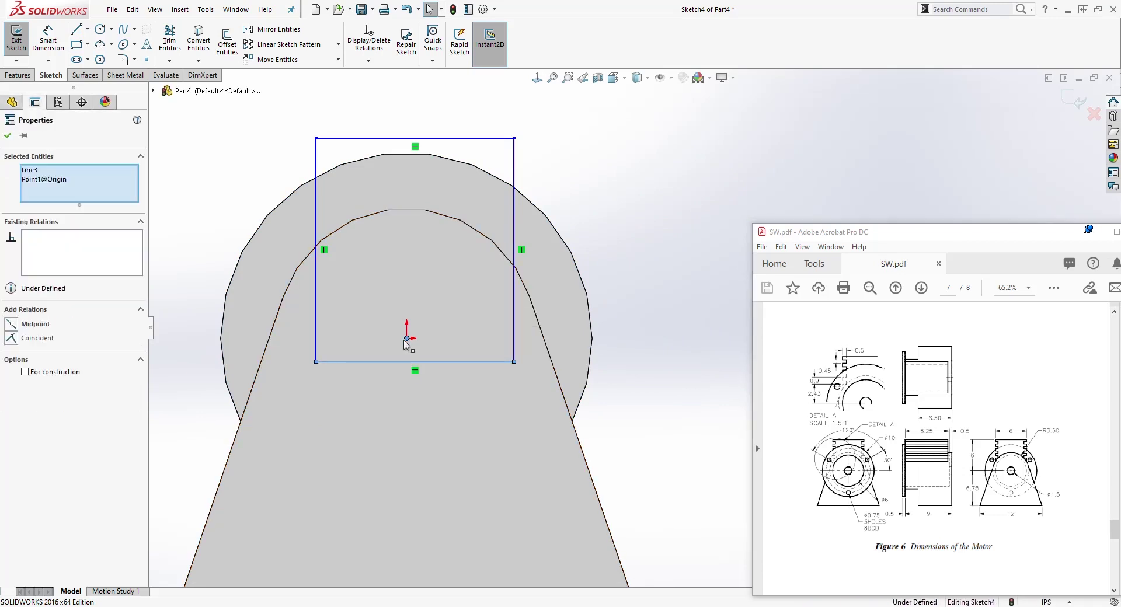
pyautogui.click(11, 324)
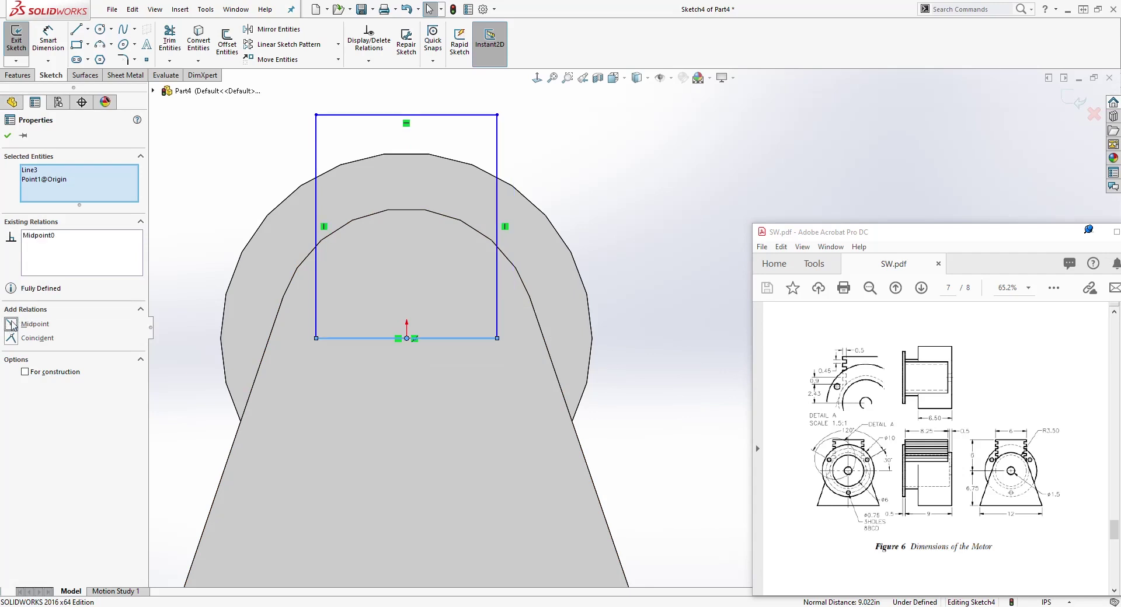
pyautogui.press('Escape')
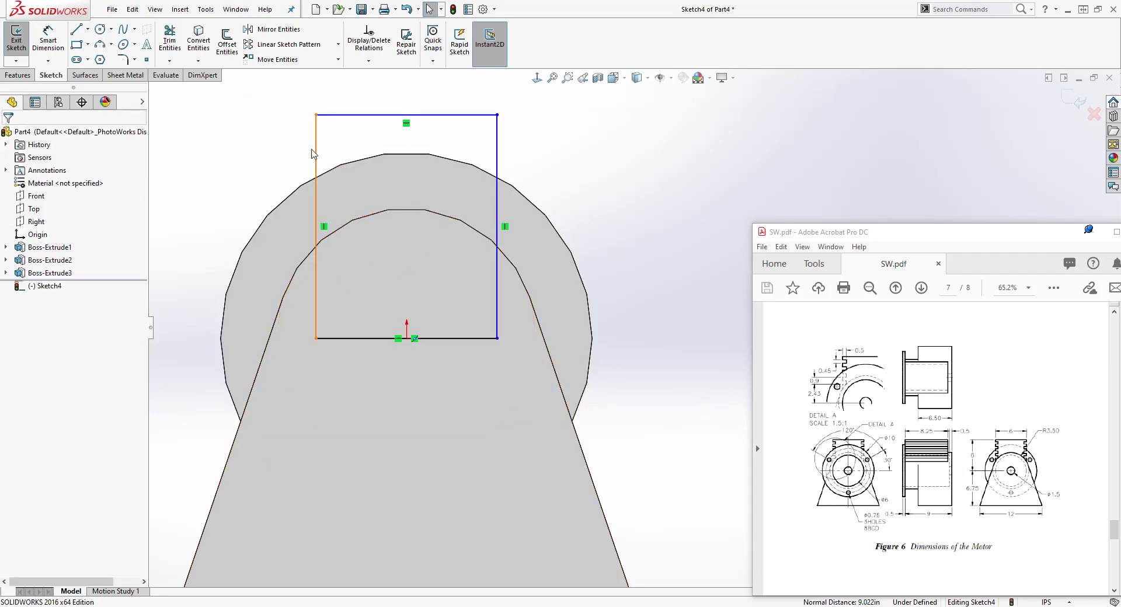
# - Dimension the rectangle to 6 in high and 6 in wide
pyautogui.moveTo(180, 407); pyautogui.dragTo(187, 125, button='right')
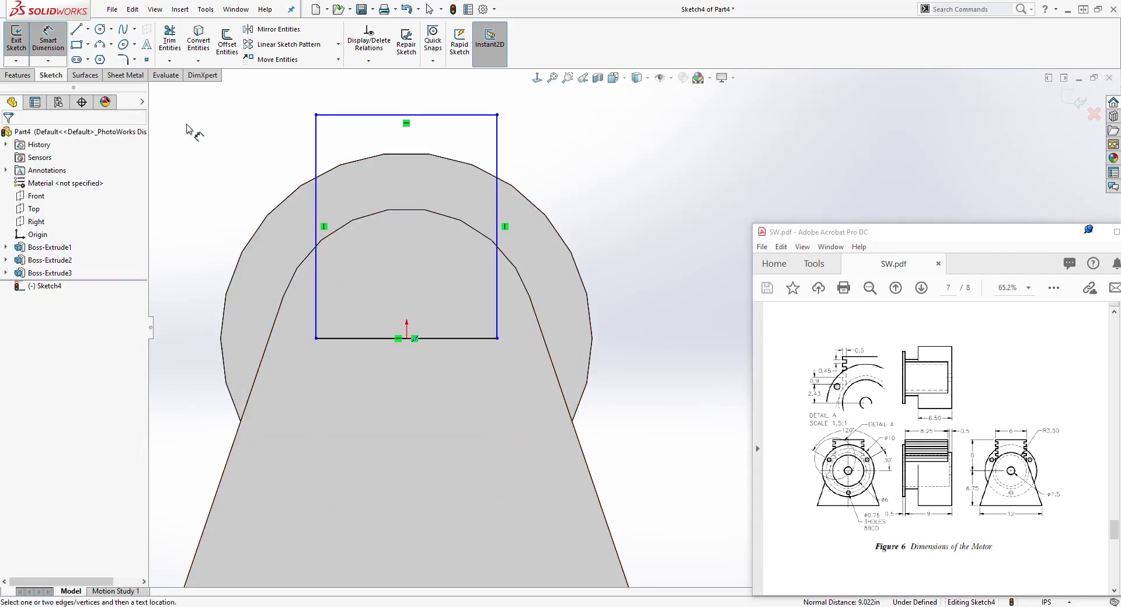
pyautogui.click(363, 338)
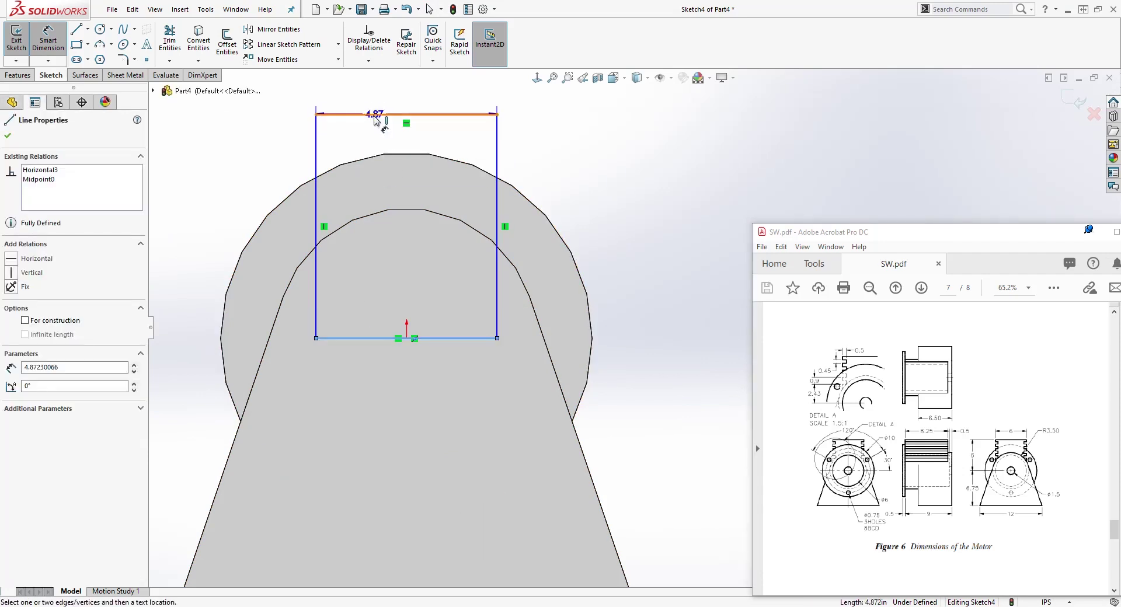
pyautogui.click(374, 115)
pyautogui.click(214, 176)
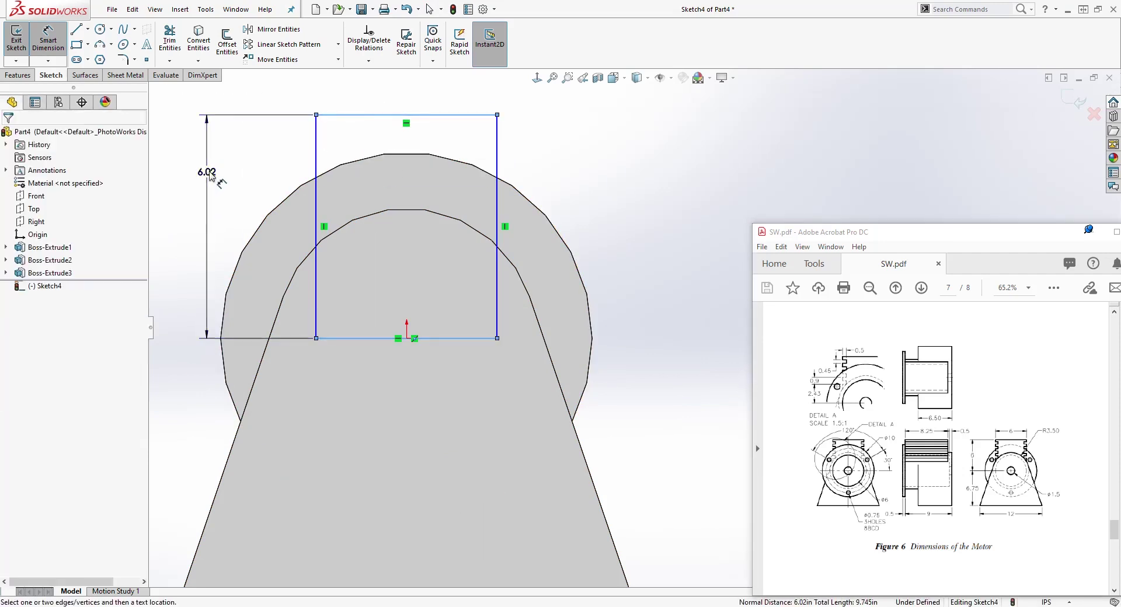
pyautogui.press('Return')
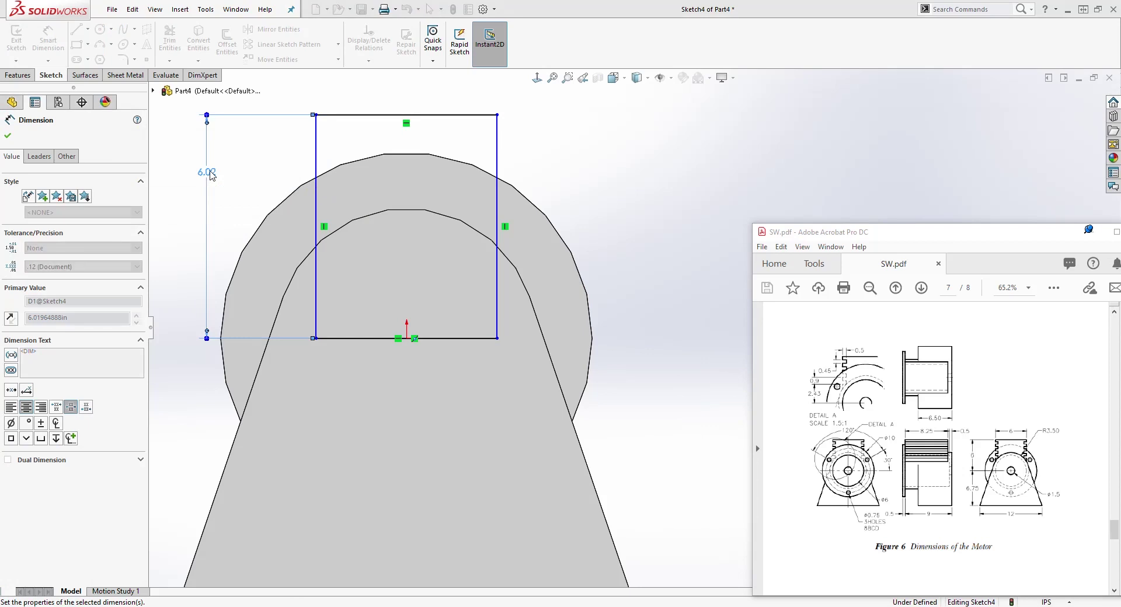
pyautogui.click(421, 117)
pyautogui.press('f')
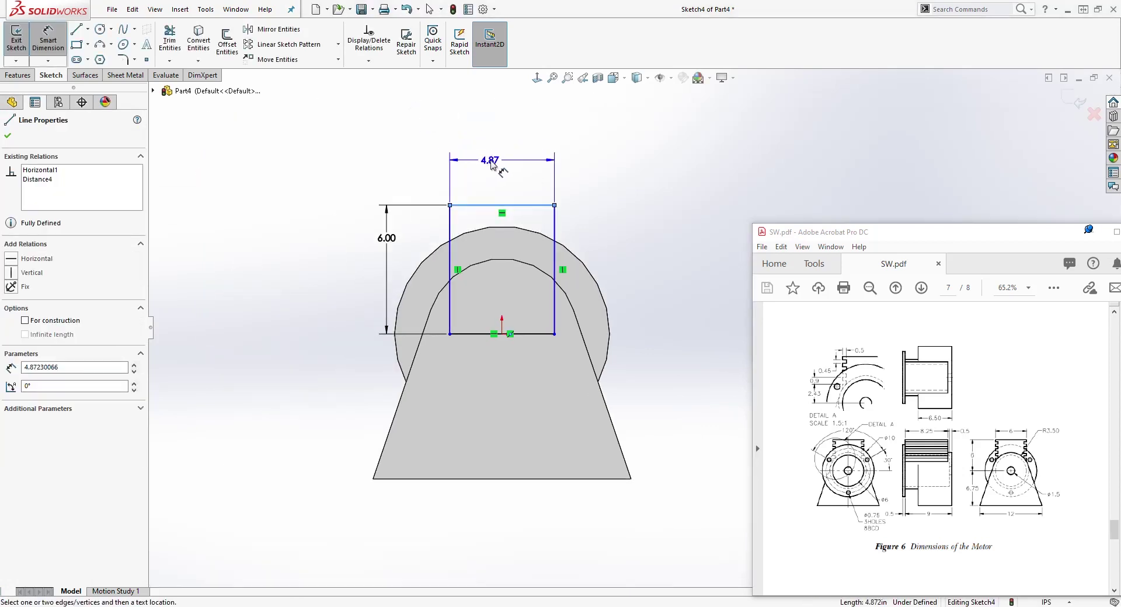
pyautogui.click(492, 167)
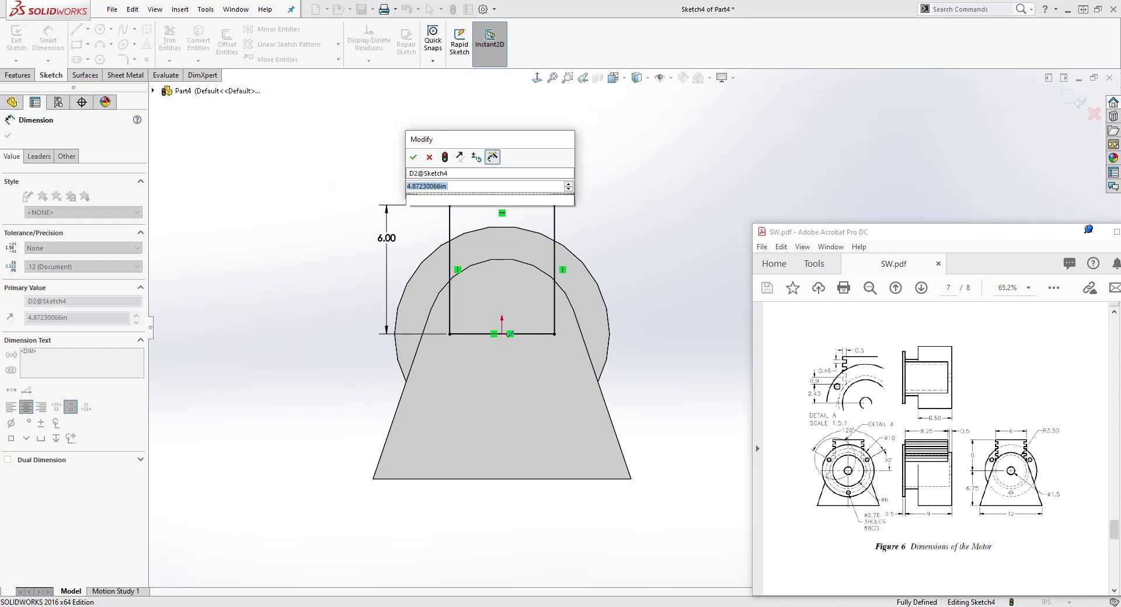
pyautogui.press('Return')
pyautogui.press('Escape')
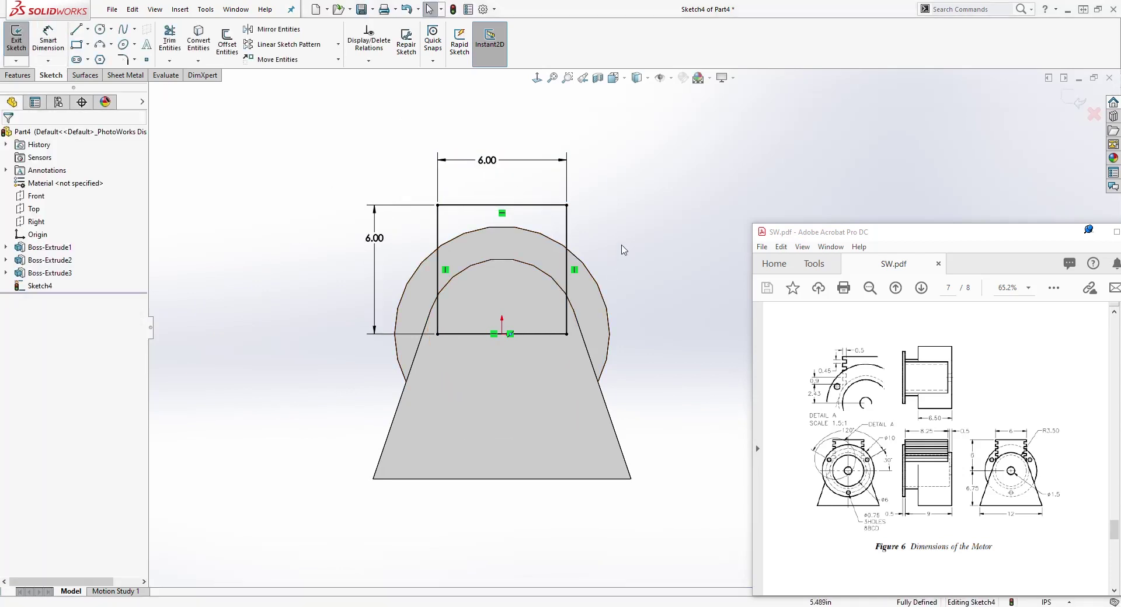
# - Extrude the 6 in square 8.25 in blind from the flange toward the housing, merged with the body
pyautogui.moveTo(595, 179)
pyautogui.mouseDown(button='middle')
pyautogui.moveTo(506, 218)
pyautogui.moveTo(406, 174)
pyautogui.mouseUp(button='middle')
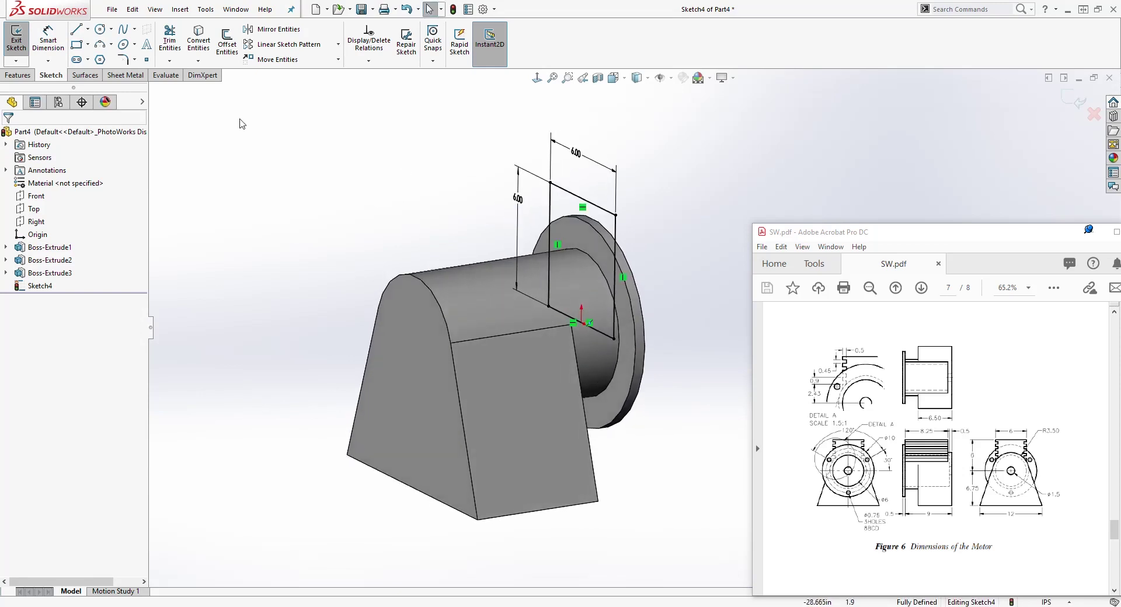
pyautogui.click(18, 75)
pyautogui.click(23, 47)
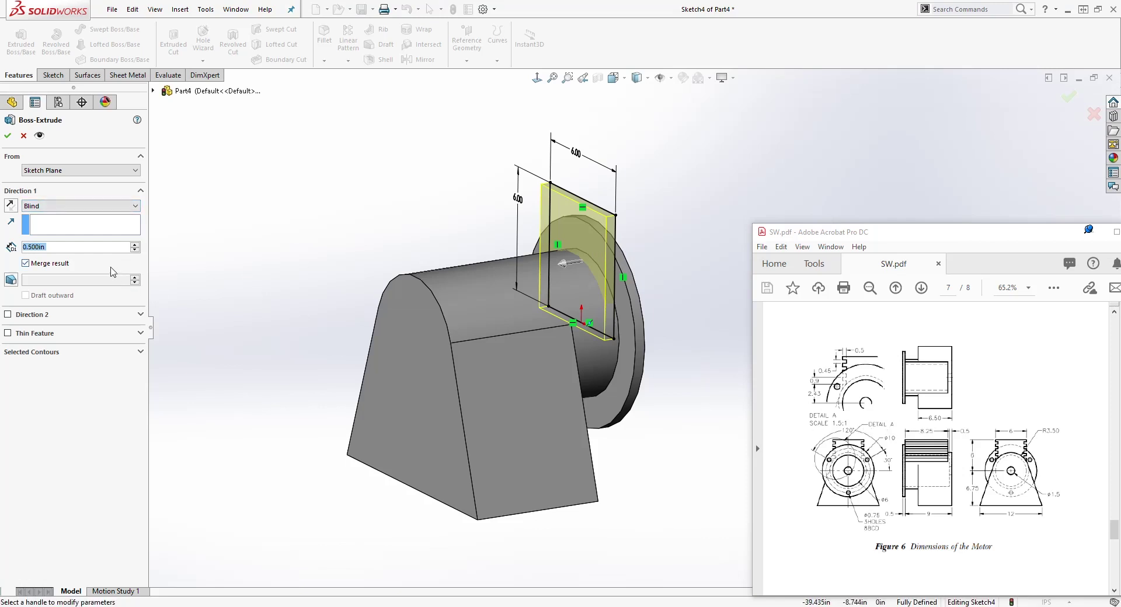
pyautogui.write('8.25')
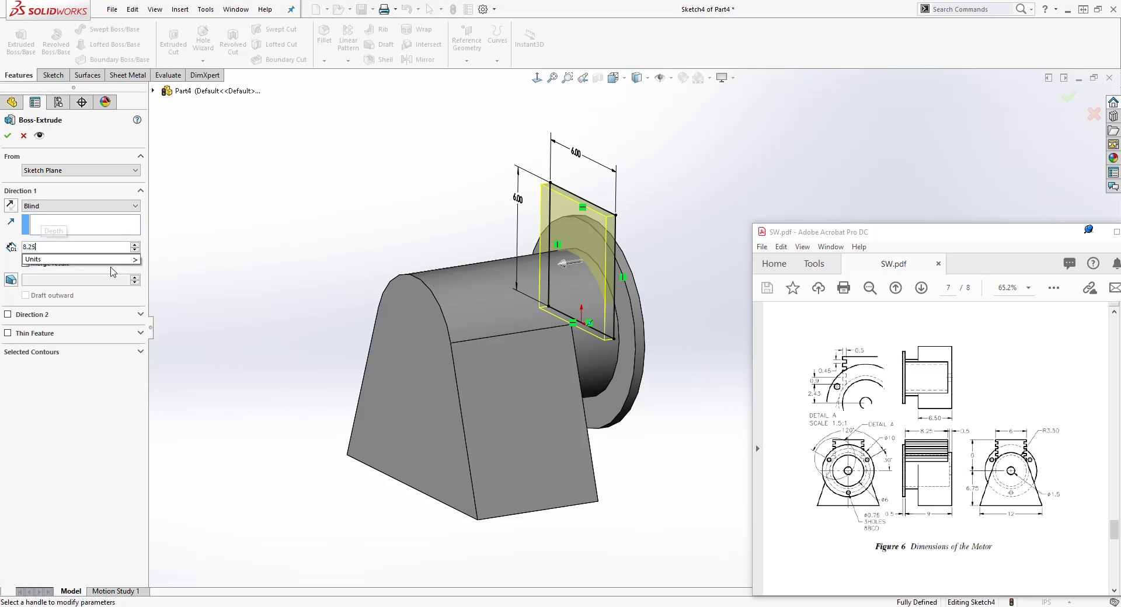
pyautogui.press('Return')
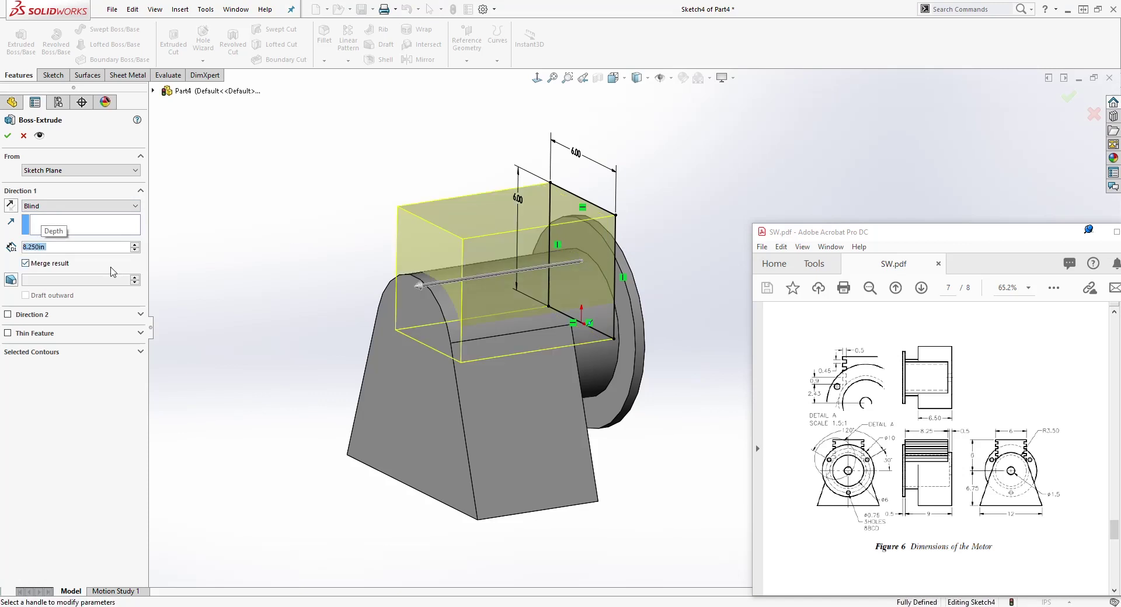
pyautogui.click(8, 136)
# - Start a sketch on the end face of the new block, above the housing, and view it straight on
pyautogui.scroll(1, 672, 274)
pyautogui.scroll(-2, 625, 279)
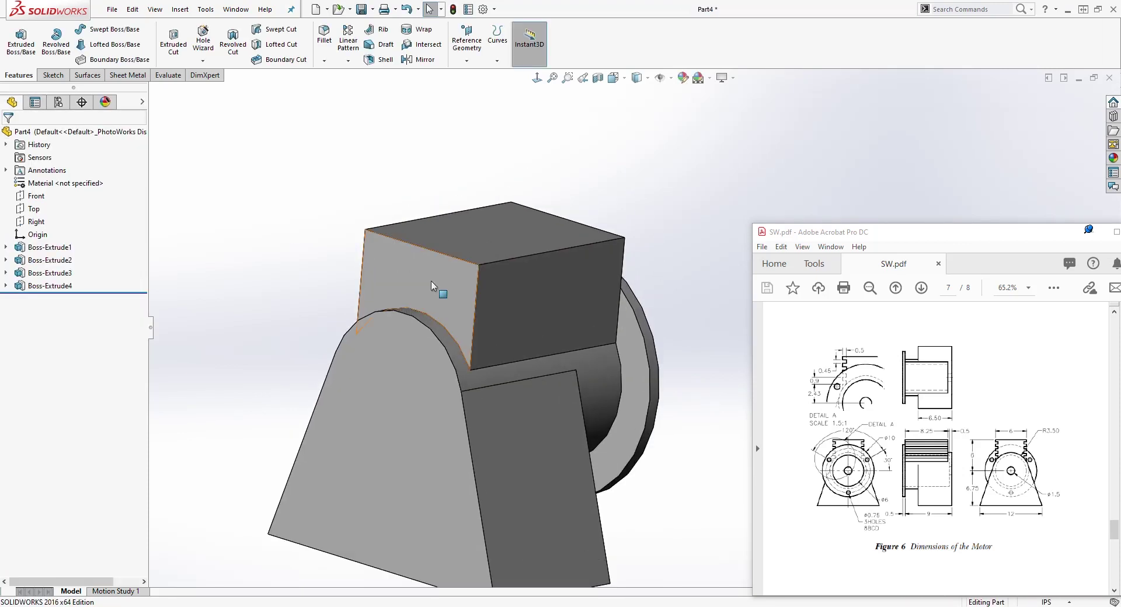
pyautogui.click(453, 286)
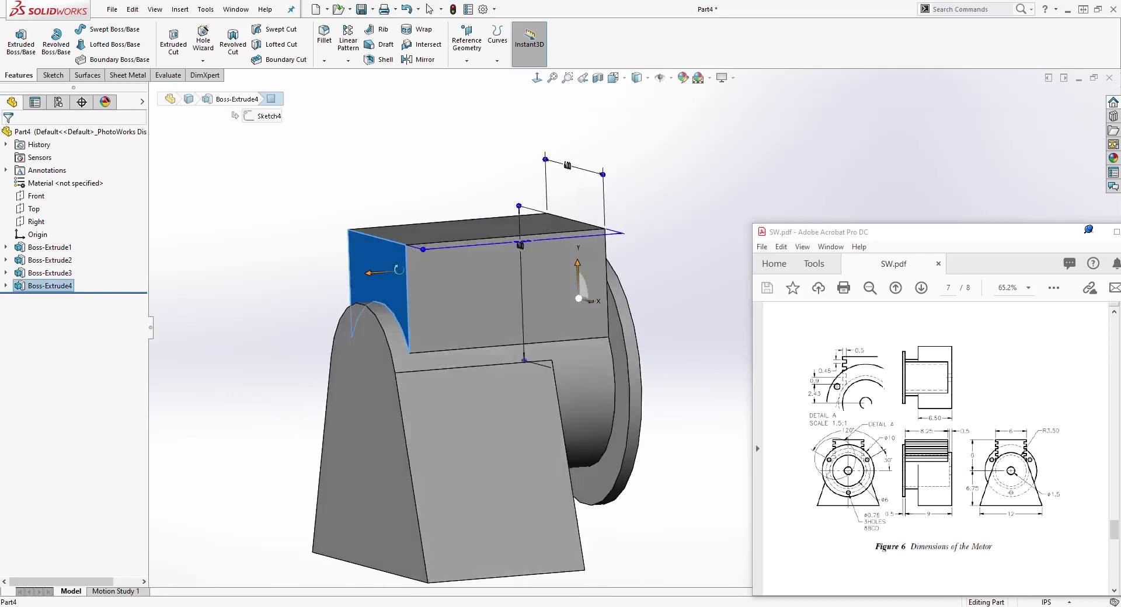
pyautogui.click(52, 75)
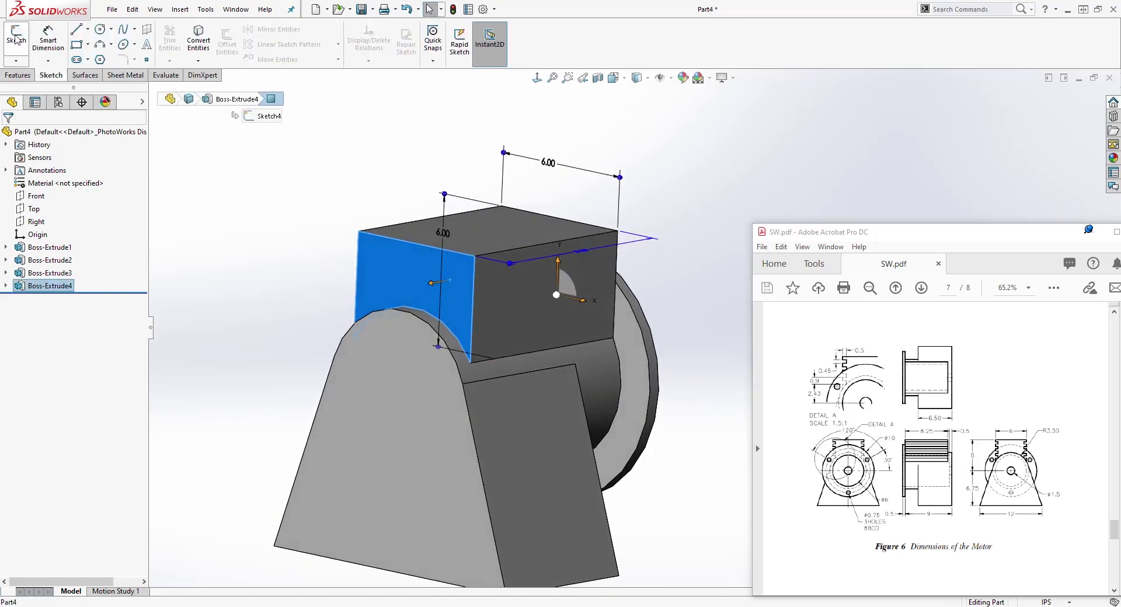
pyautogui.click(17, 38)
pyautogui.click(537, 78)
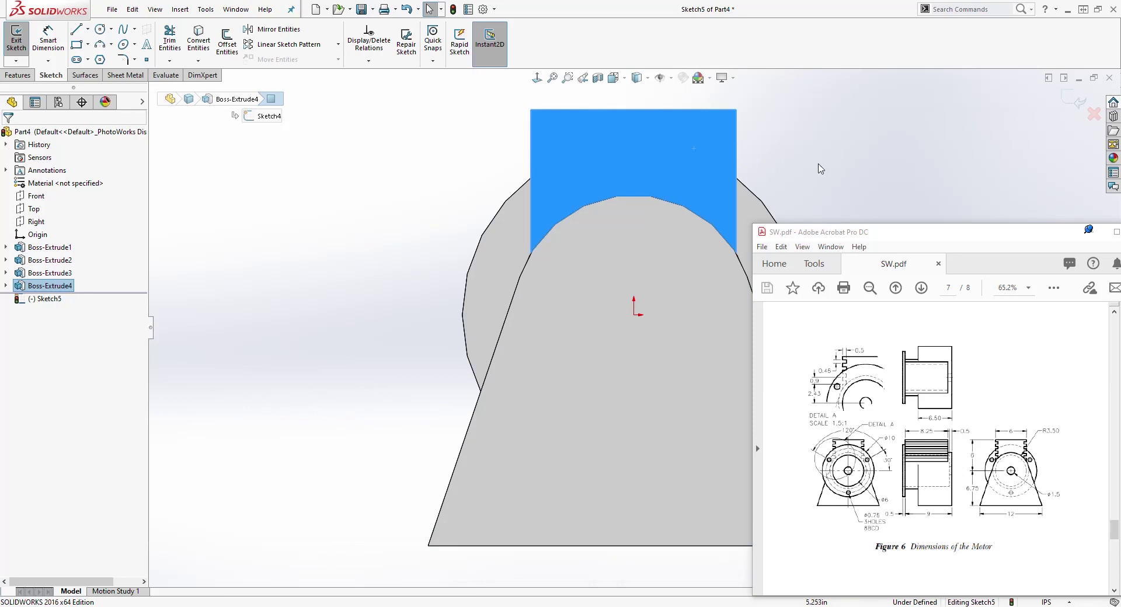
pyautogui.keyDown('ctrl'); pyautogui.moveTo(893, 177); pyautogui.dragTo(617, 189, button='middle'); pyautogui.keyUp('ctrl')
# - Sketch a small corner rectangle about 0.8 by 0.85 in inward from the block's right edge, just below its upper corner
pyautogui.click(76, 44)
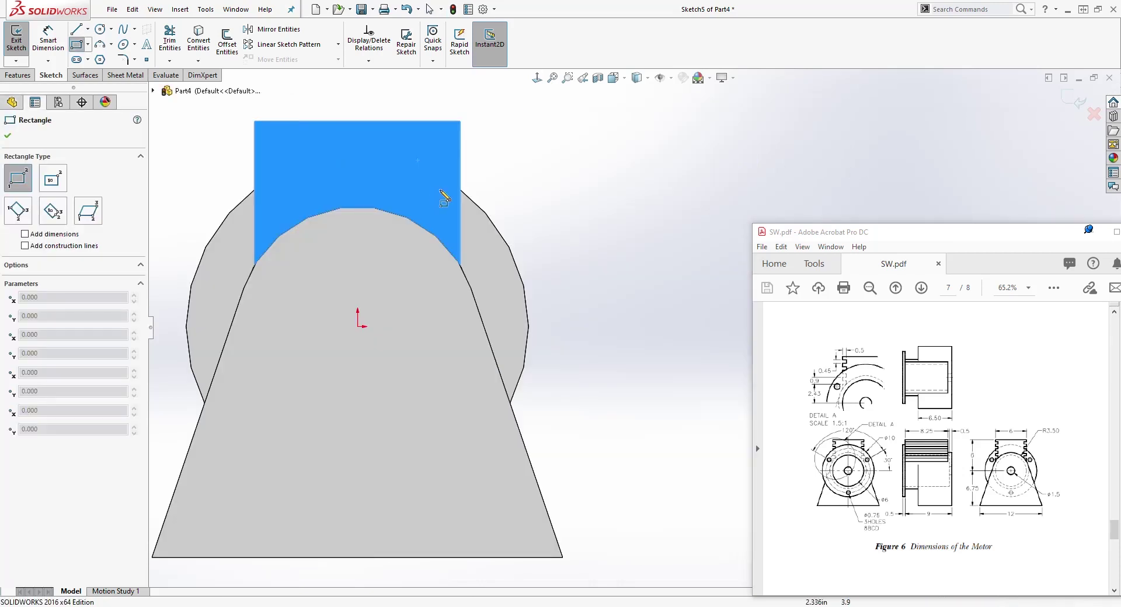
pyautogui.click(461, 142)
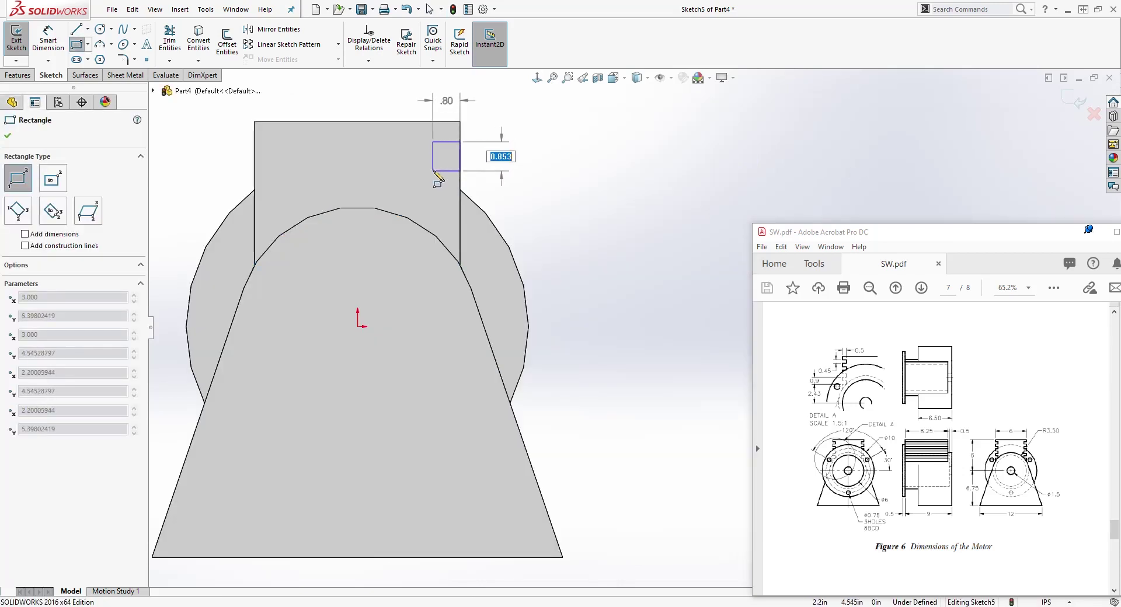
pyautogui.click(435, 168)
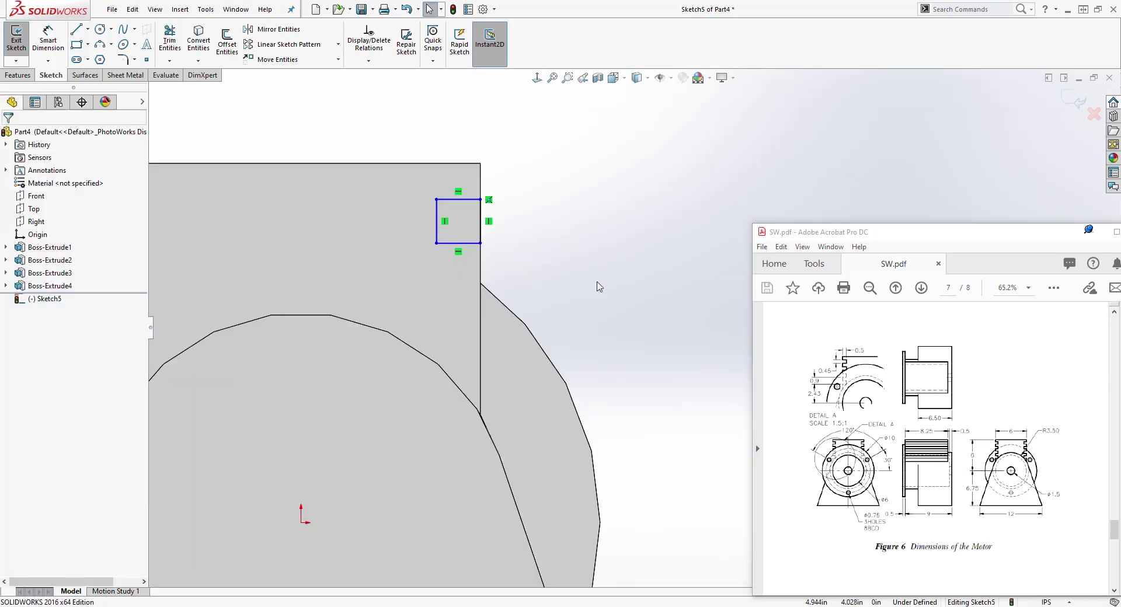
# - Dimension the groove rectangle's depth inward from the block's side edge to 0.5 in
pyautogui.moveTo(598, 283); pyautogui.dragTo(493, 133, button='right')
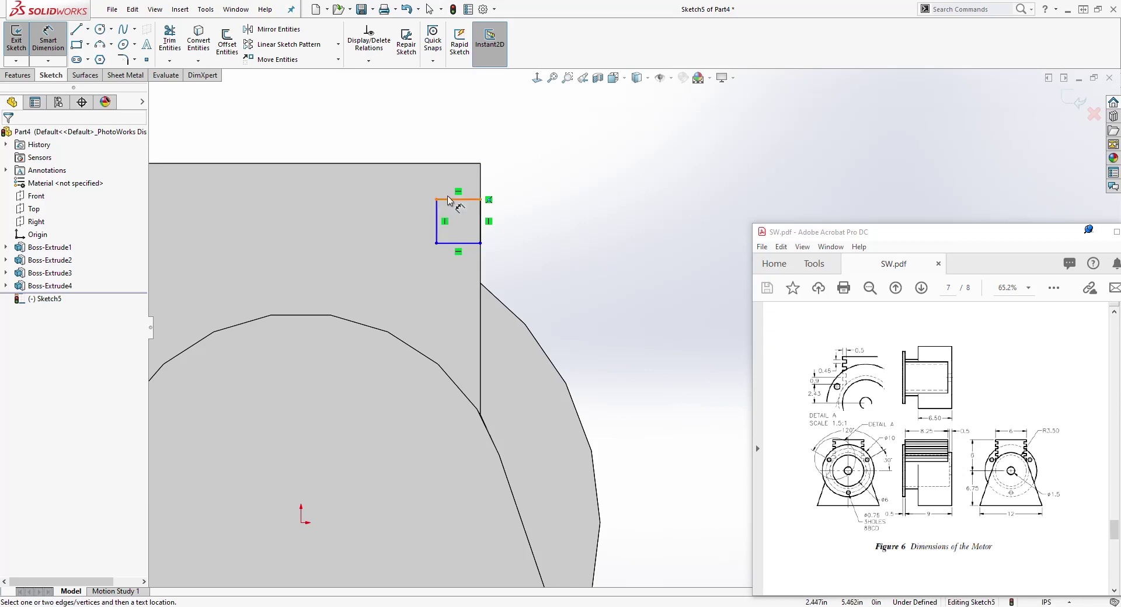
pyautogui.click(439, 214)
pyautogui.click(480, 175)
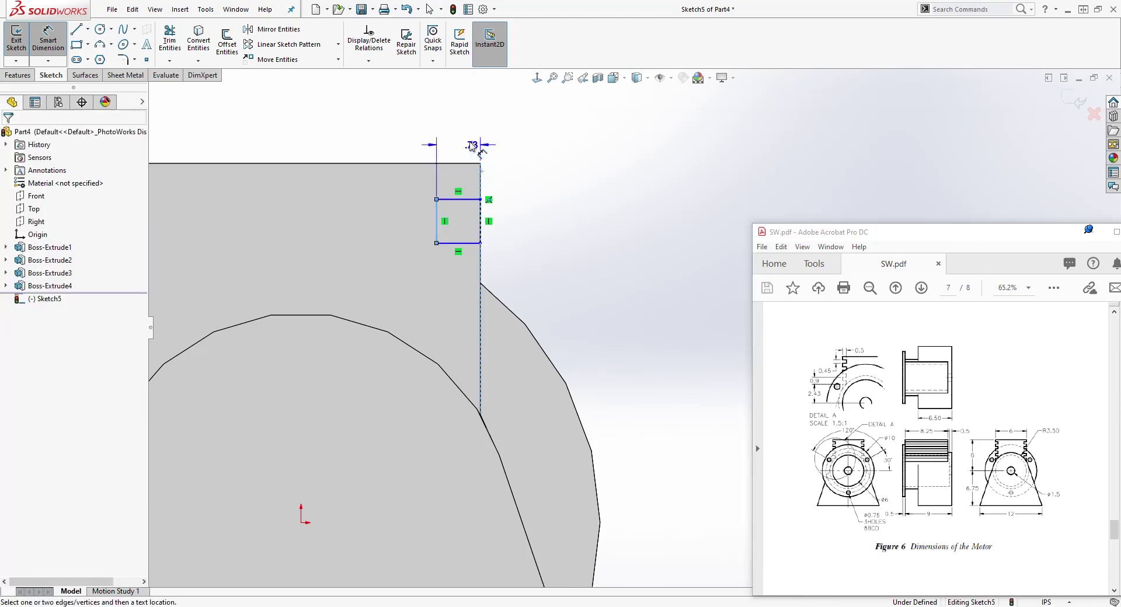
pyautogui.click(465, 140)
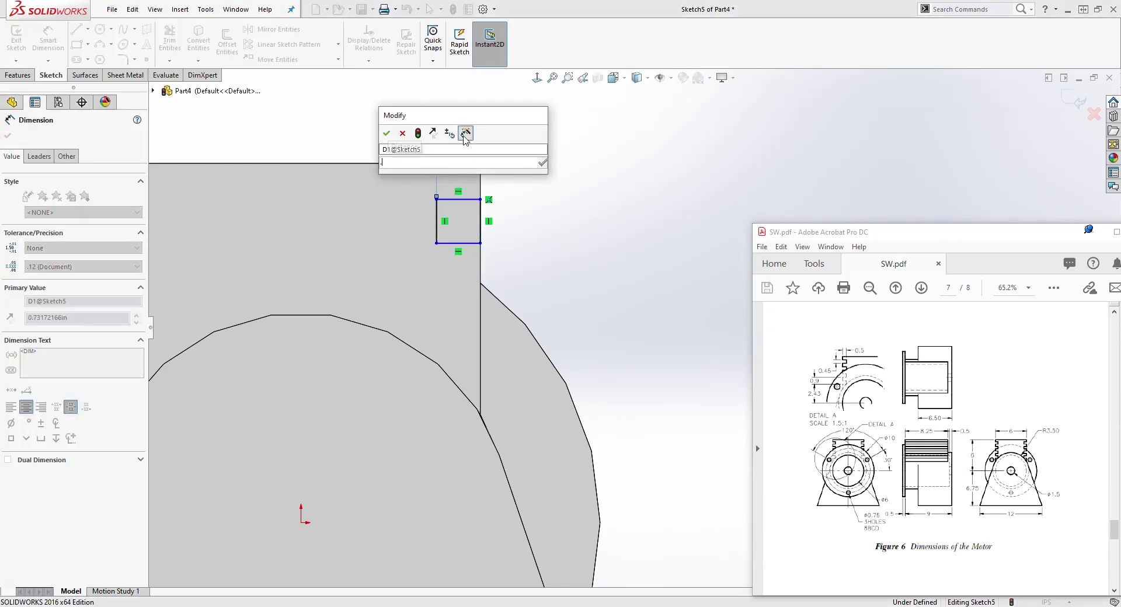
pyautogui.press('Return')
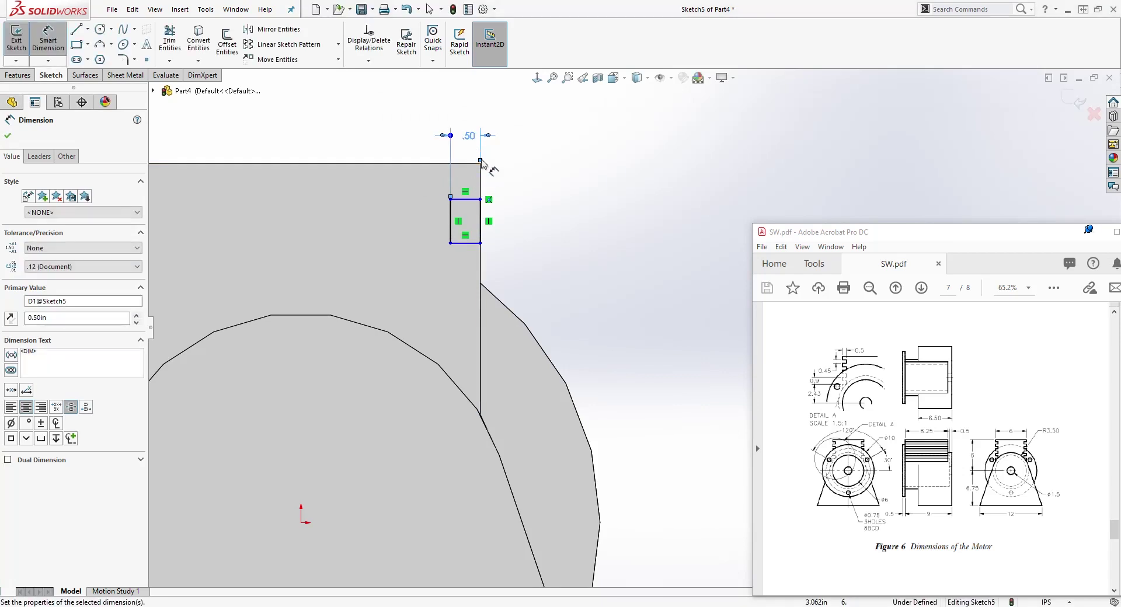
# - Dimension the rectangle's upper edge 0.45 in below the block's top edge
pyautogui.click(467, 165)
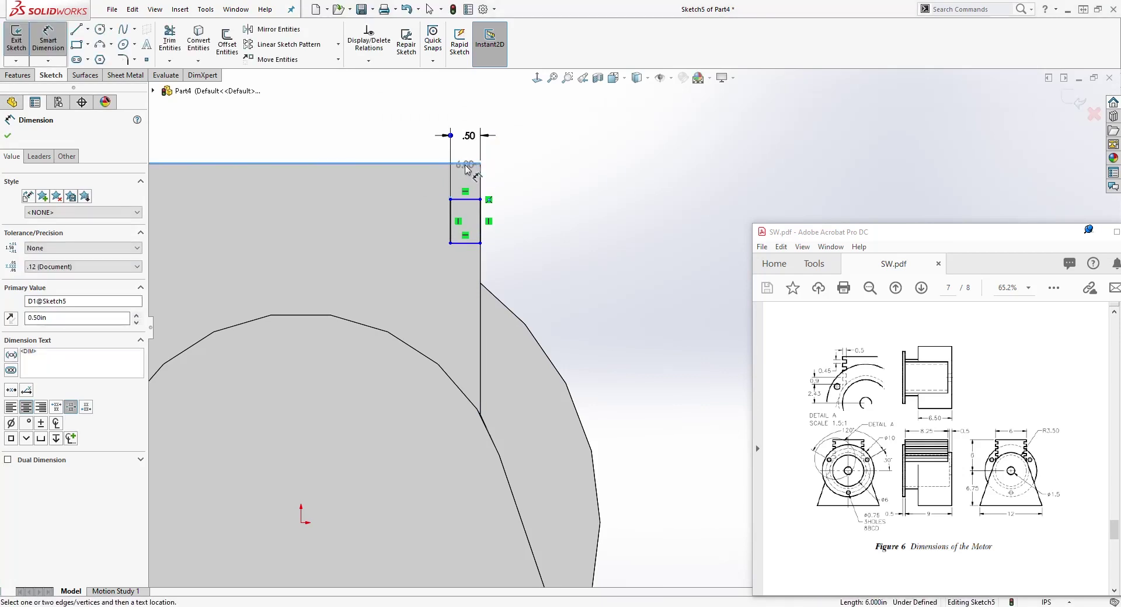
pyautogui.click(470, 199)
pyautogui.click(509, 186)
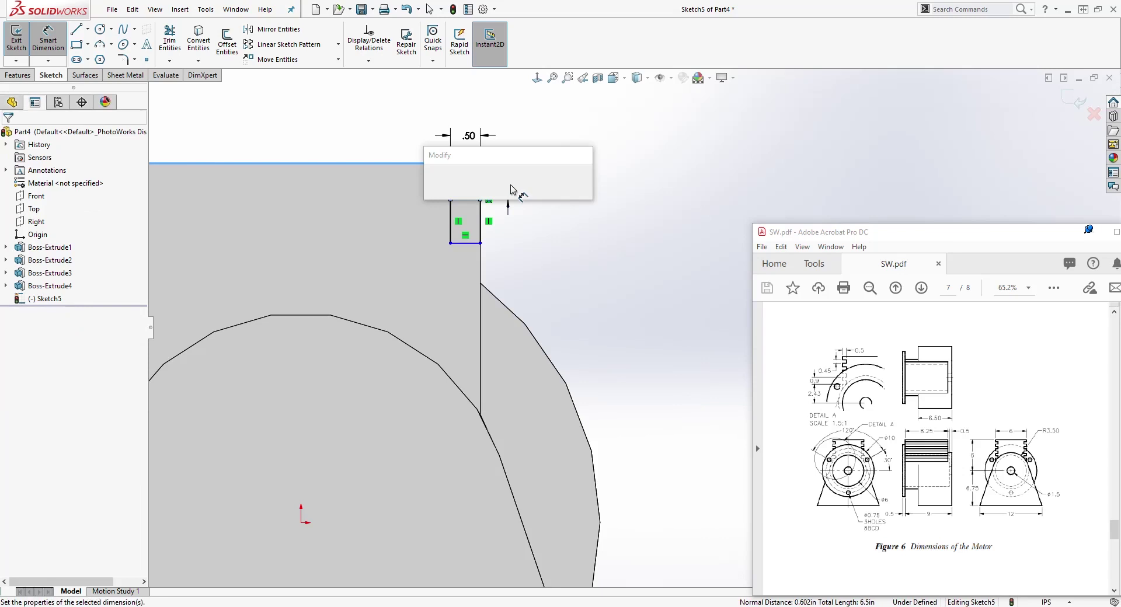
pyautogui.write('.4')
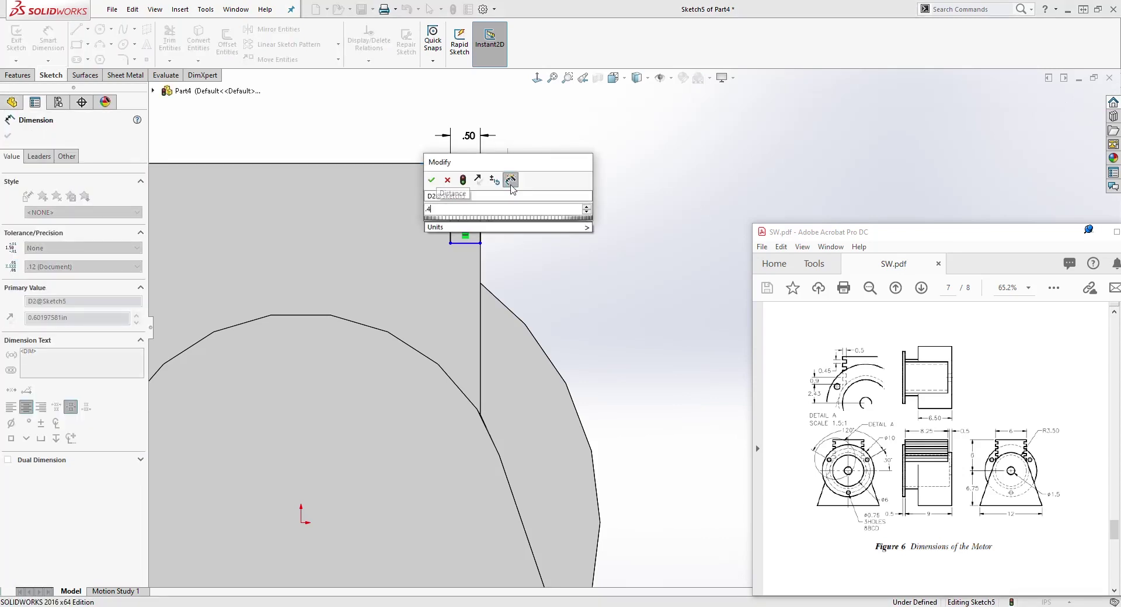
pyautogui.write('5')
pyautogui.press('Return')
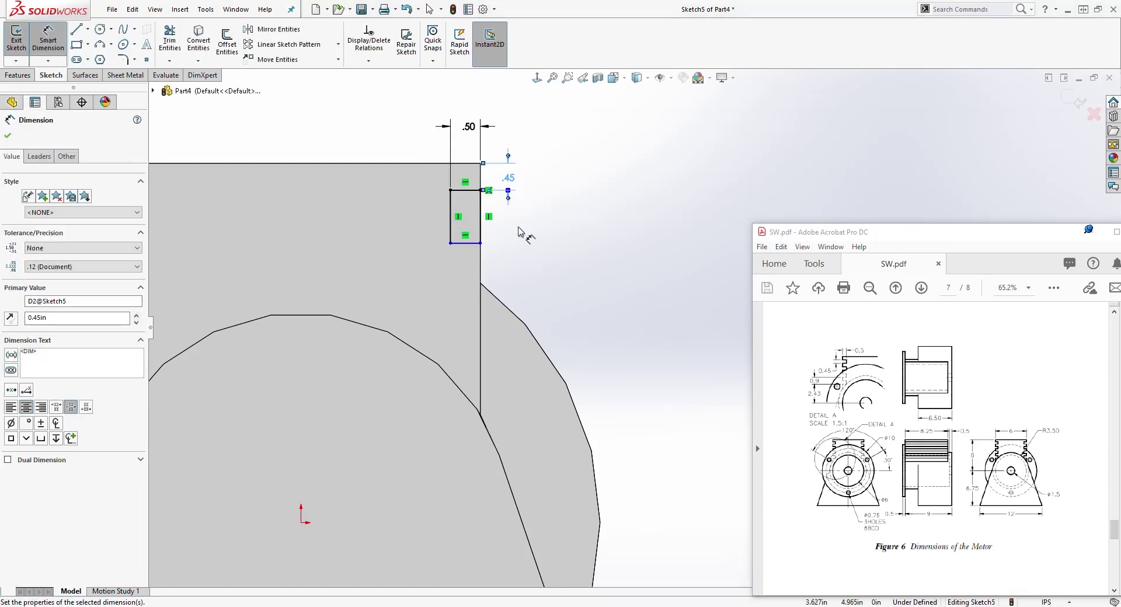
# - Dimension the rectangle's lower edge 0.9 in below the block's top edge and finish dimensioning
pyautogui.click(470, 163)
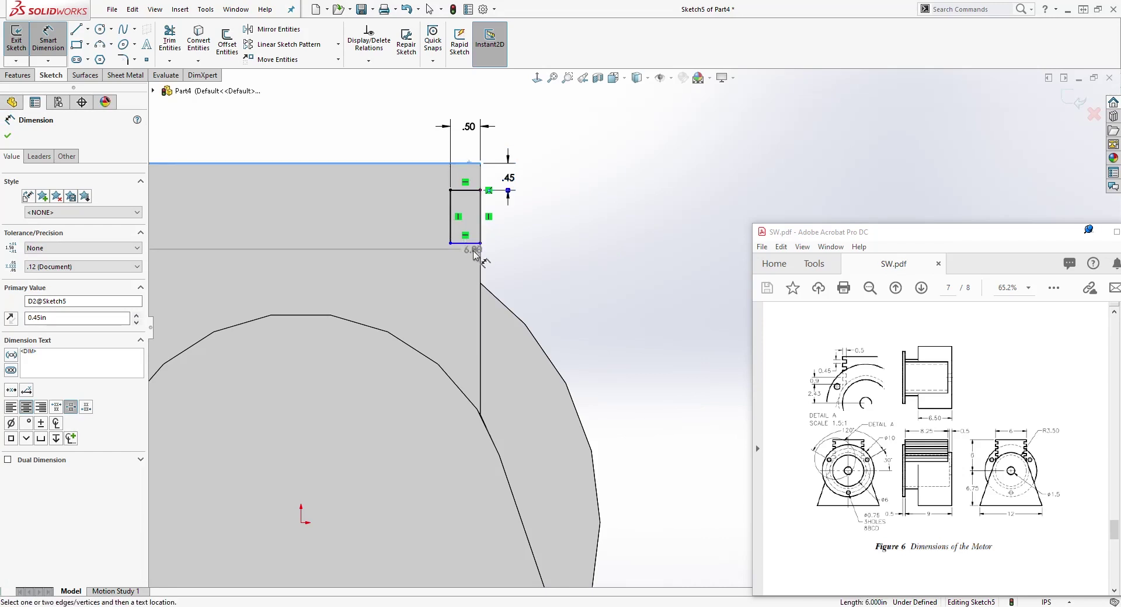
pyautogui.click(474, 244)
pyautogui.click(554, 222)
pyautogui.write('.9')
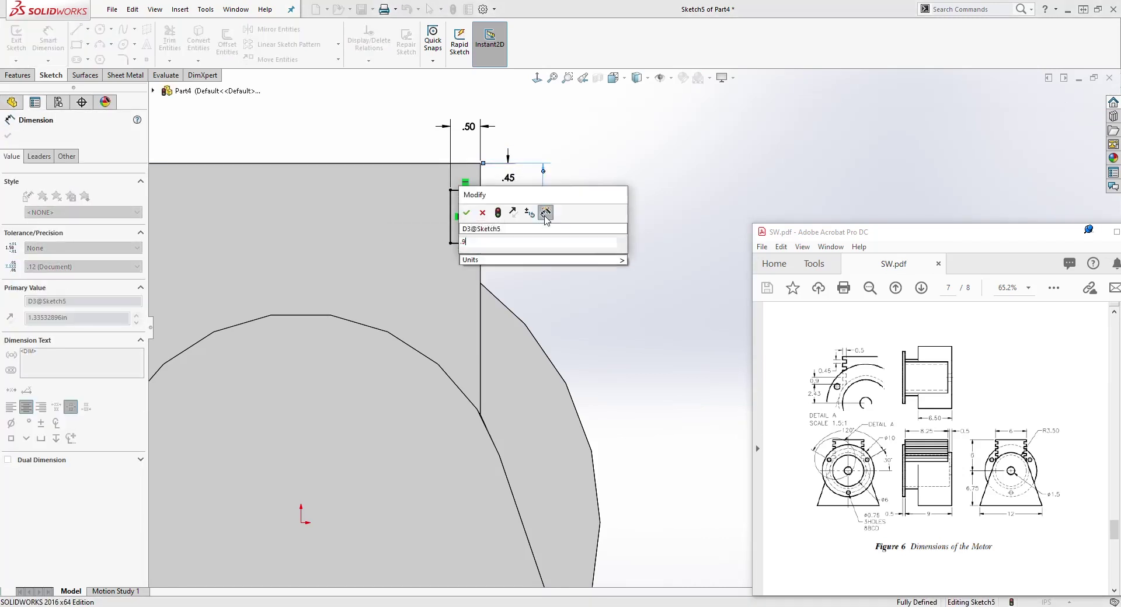
pyautogui.press('Return')
pyautogui.press('Escape')
pyautogui.press('Escape')
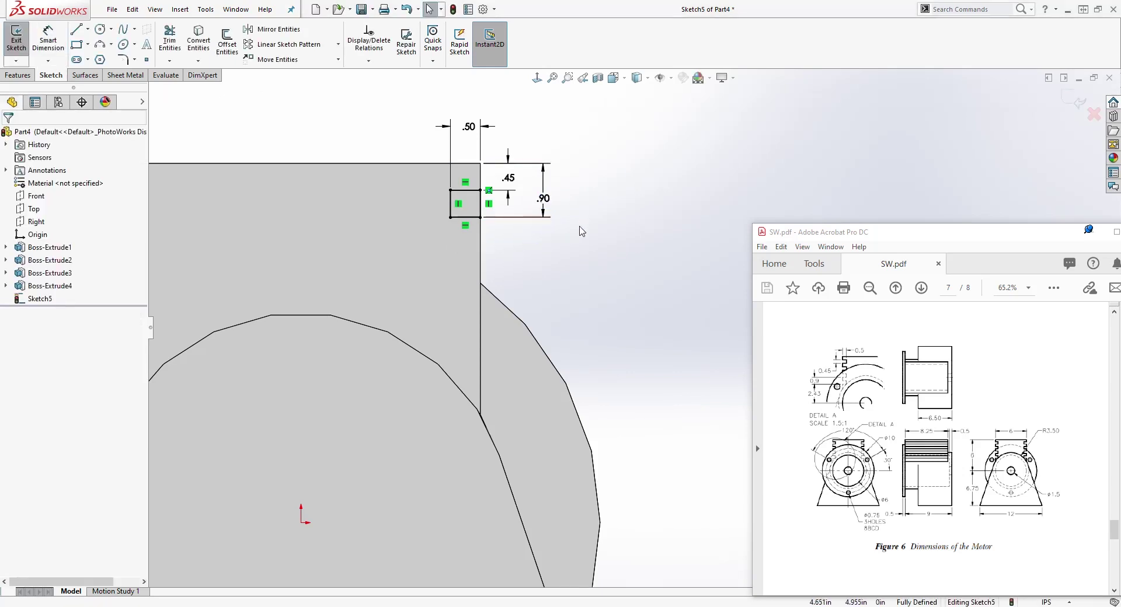
# - Cut-extrude the groove rectangle Up To Surface, ending at the block's opposite end face on the flange side
pyautogui.scroll(2, 578, 230)
pyautogui.moveTo(600, 258); pyautogui.dragTo(571, 318, button='middle')
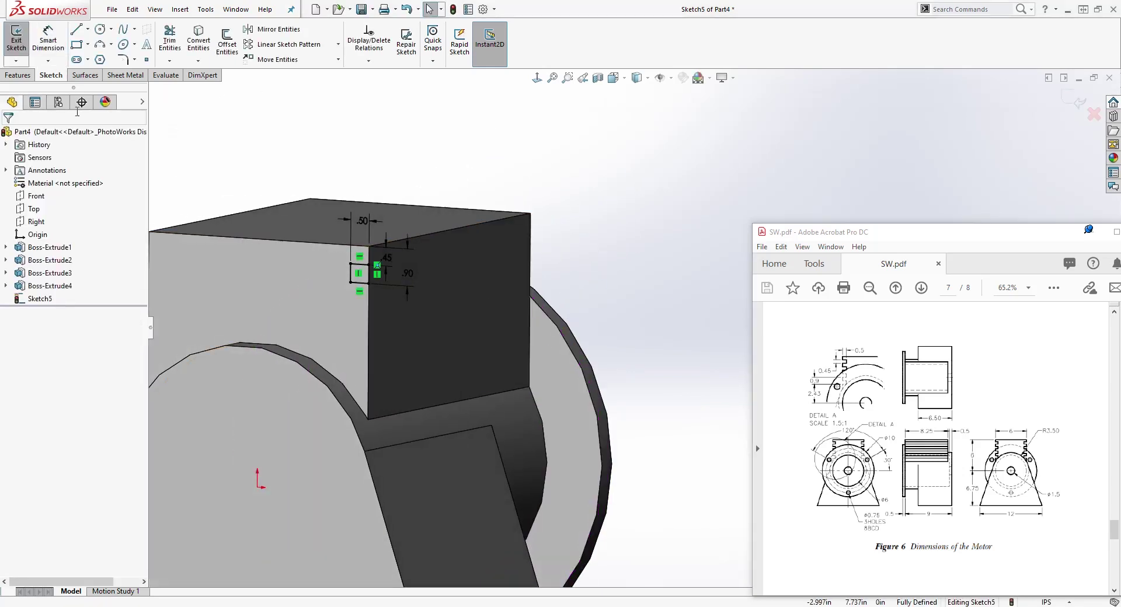
pyautogui.click(16, 76)
pyautogui.click(173, 42)
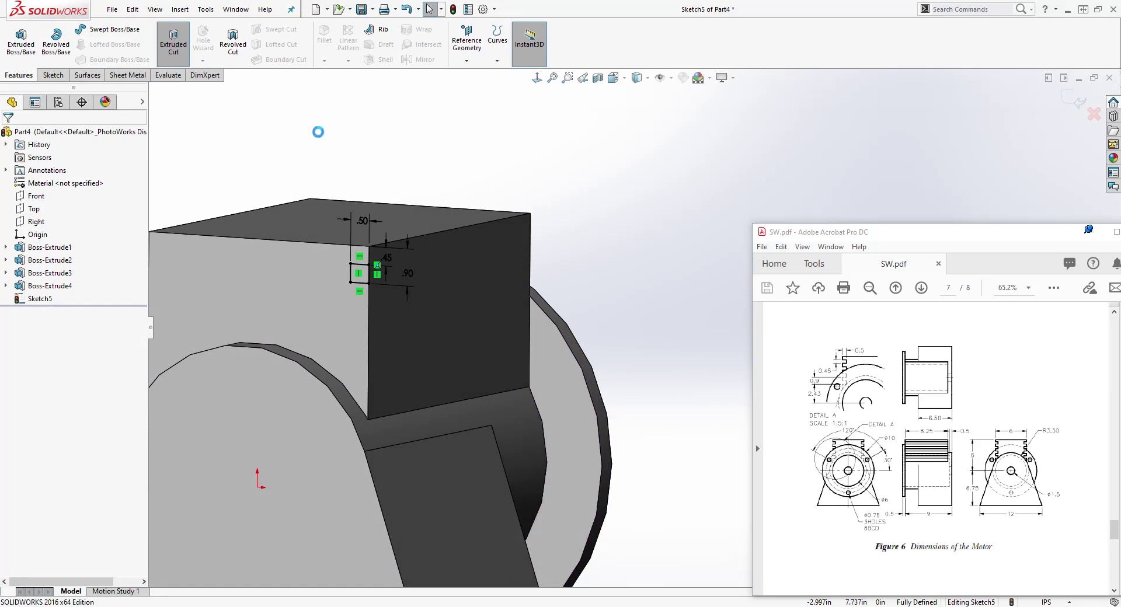
pyautogui.click(97, 209)
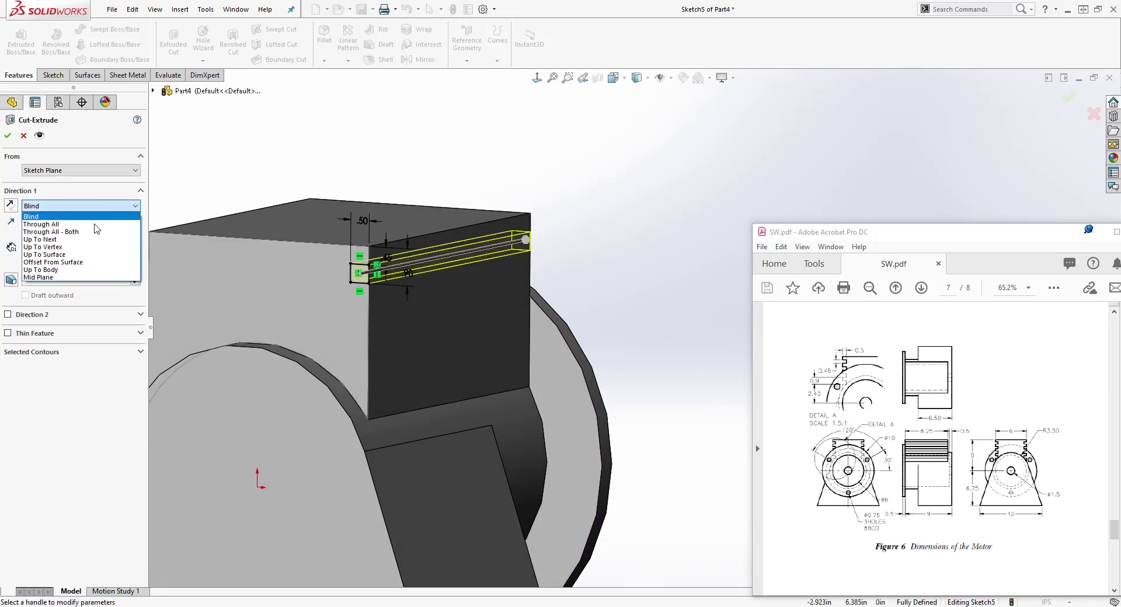
pyautogui.click(69, 254)
pyautogui.moveTo(601, 250); pyautogui.dragTo(488, 258, button='middle')
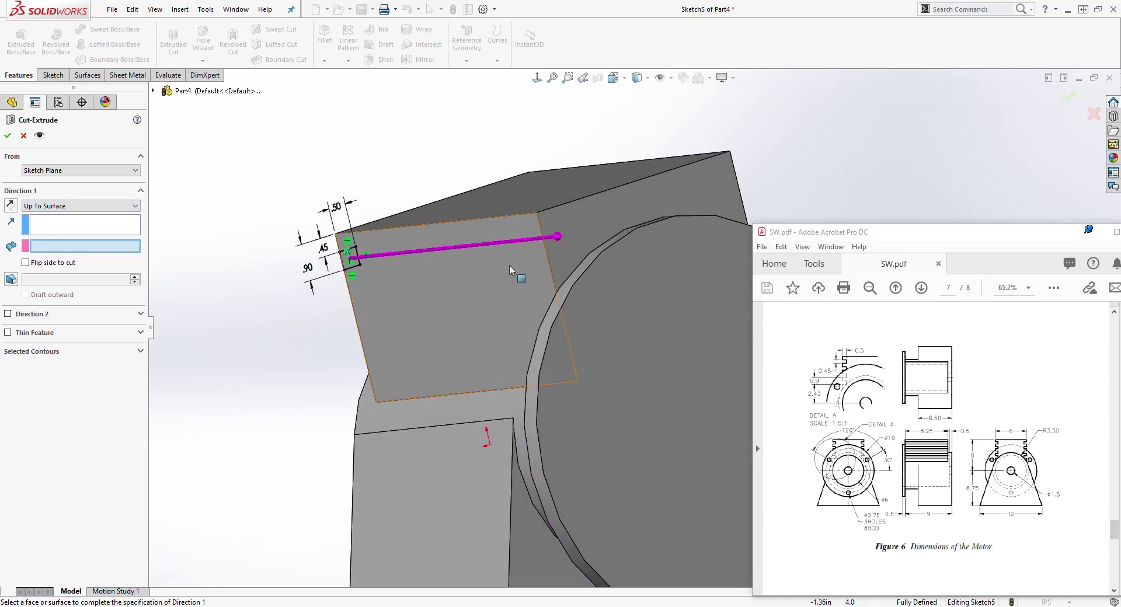
pyautogui.click(571, 227)
pyautogui.moveTo(257, 340); pyautogui.dragTo(345, 332, button='middle')
pyautogui.moveTo(707, 166); pyautogui.dragTo(641, 146, button='middle')
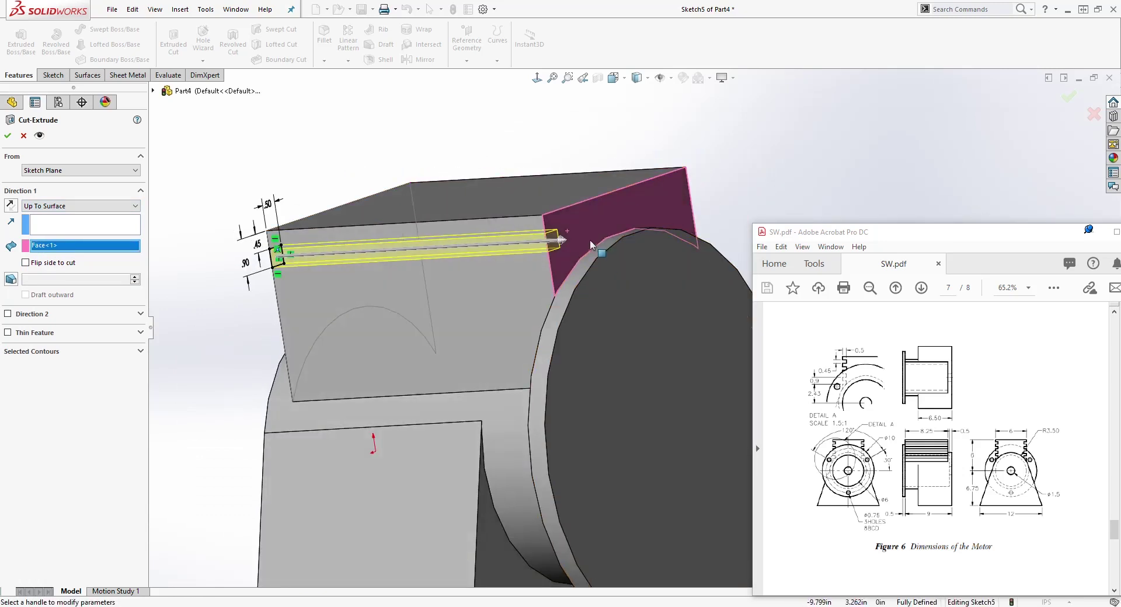
pyautogui.click(8, 138)
# - Set up a linear pattern down the block's vertical side edge with 0.9 in spacing and 4 instances
pyautogui.moveTo(255, 333); pyautogui.dragTo(362, 326, button='middle')
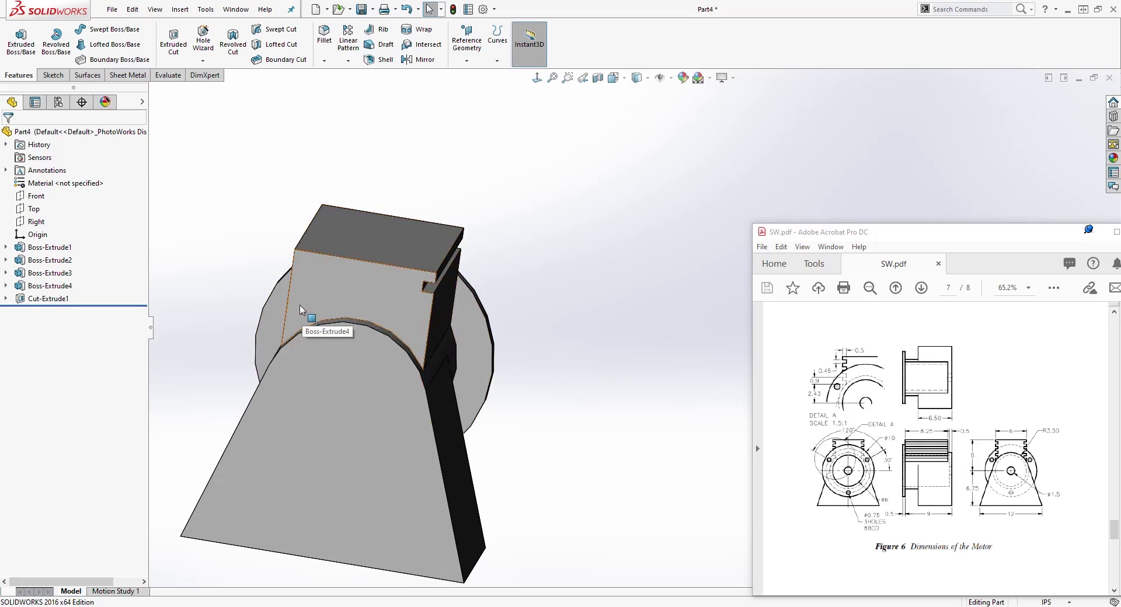
pyautogui.click(348, 35)
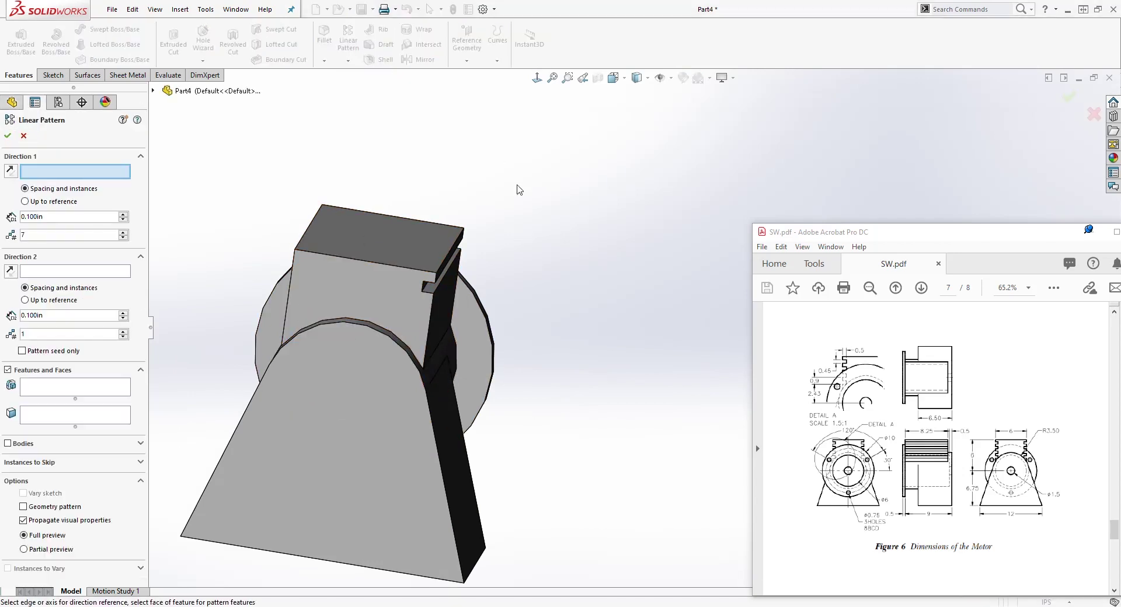
pyautogui.moveTo(559, 396); pyautogui.dragTo(572, 424, button='middle')
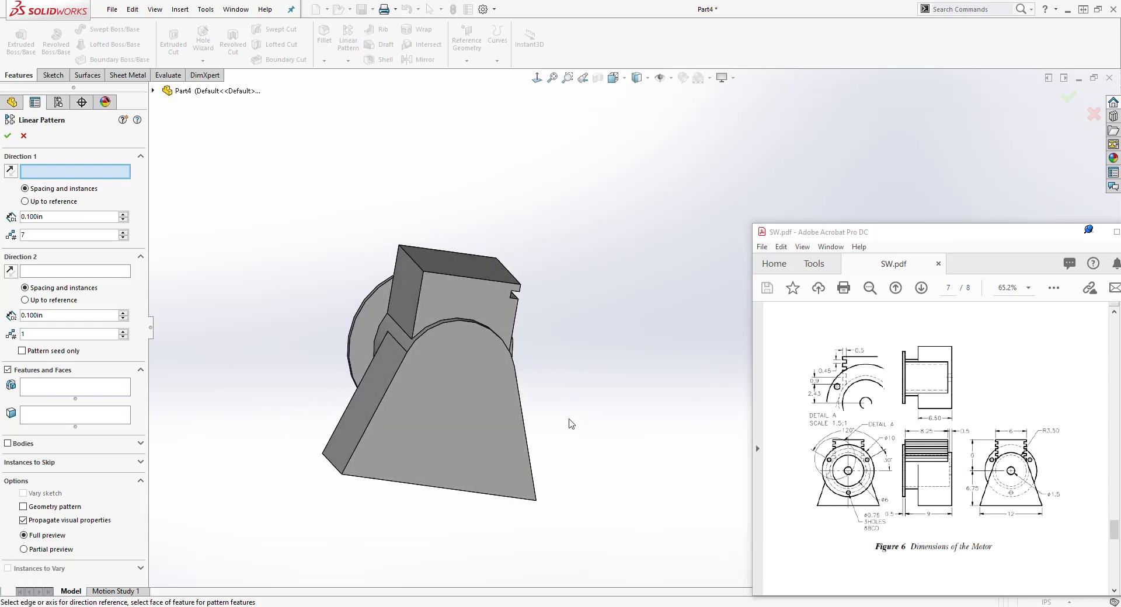
pyautogui.scroll(-2, 574, 366)
pyautogui.moveTo(497, 293); pyautogui.dragTo(474, 274, button='middle')
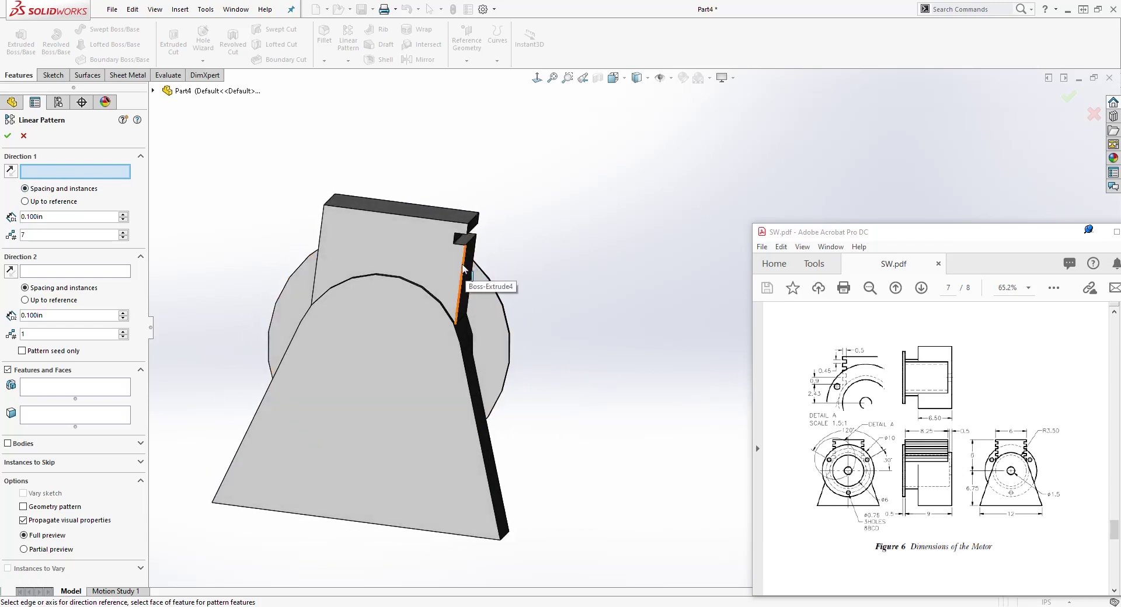
pyautogui.click(465, 269)
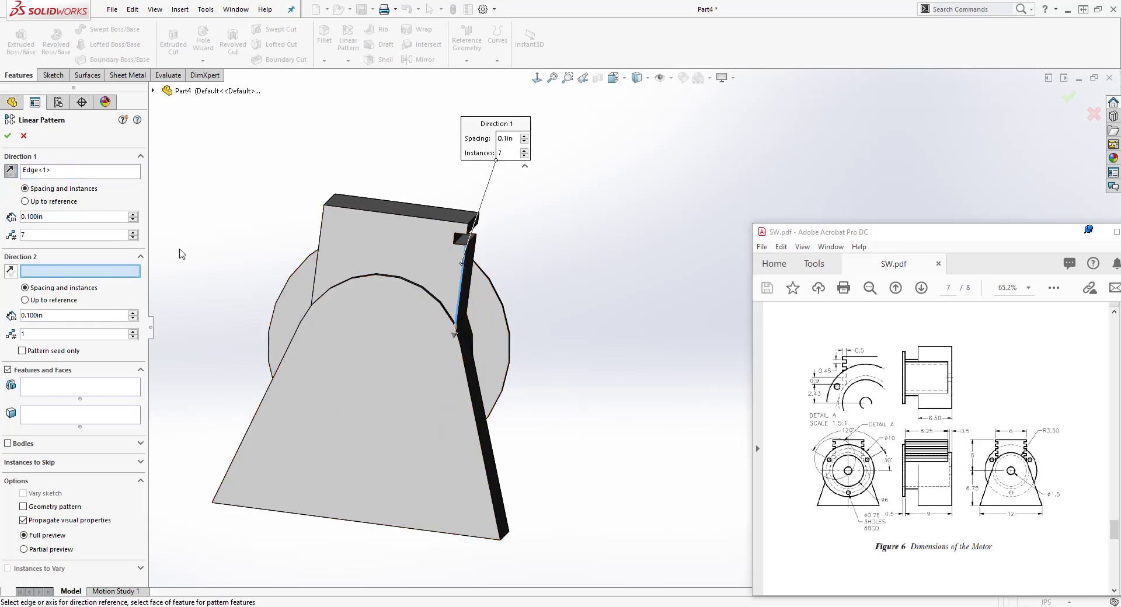
pyautogui.doubleClick(48, 219)
pyautogui.write('0.9')
pyautogui.press('Return')
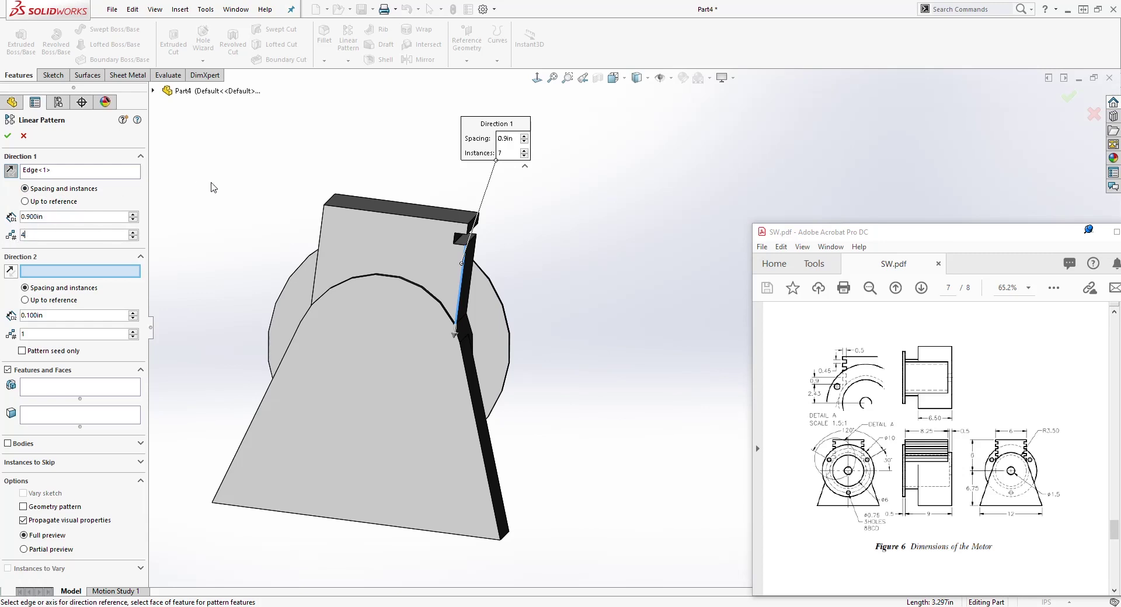
# - Choose the side groove cut as the feature to pattern and create the linear pattern
pyautogui.click(61, 386)
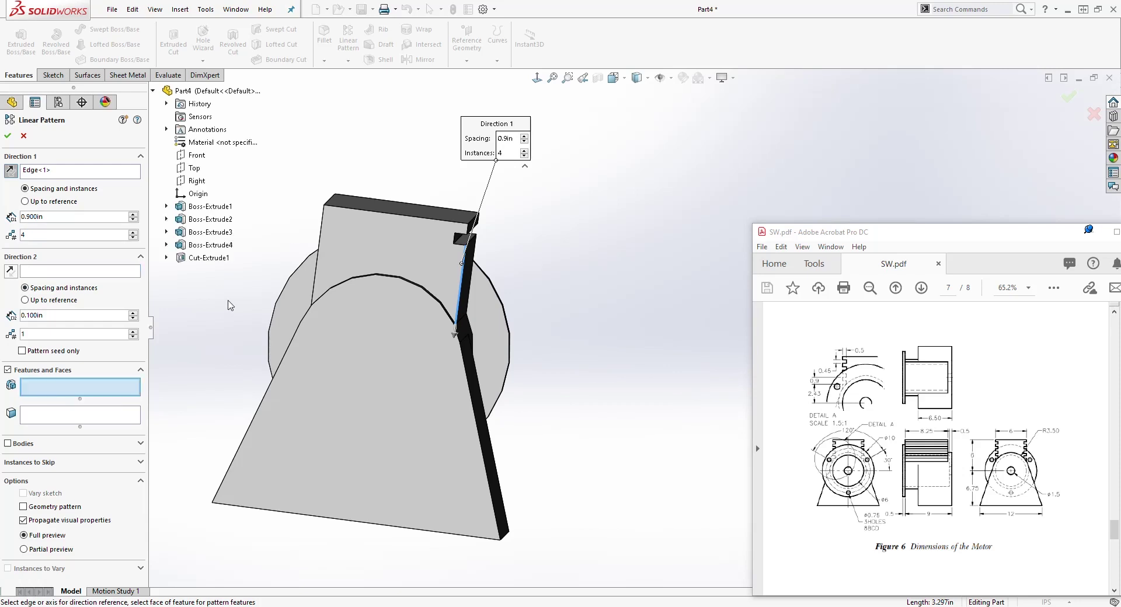
pyautogui.click(205, 258)
pyautogui.moveTo(592, 294); pyautogui.dragTo(558, 283, button='middle')
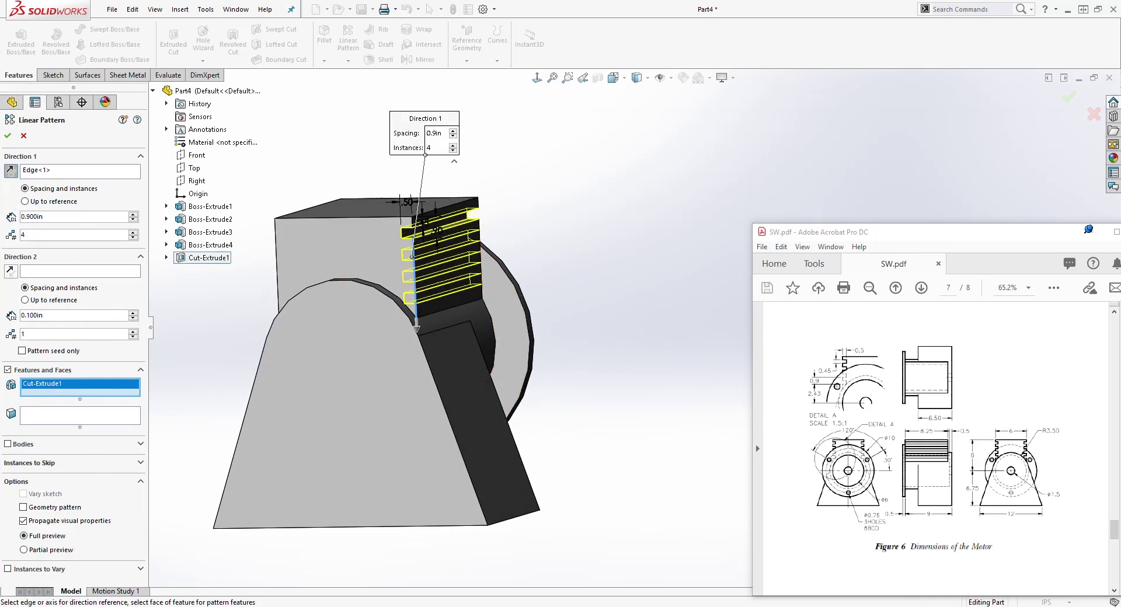
pyautogui.click(9, 136)
# - Mirror the linear pattern of grooves about the Front plane to the block's opposite side
pyautogui.moveTo(554, 247); pyautogui.dragTo(608, 317, button='middle')
pyautogui.moveTo(460, 239); pyautogui.dragTo(386, 140, button='middle')
pyautogui.click(416, 60)
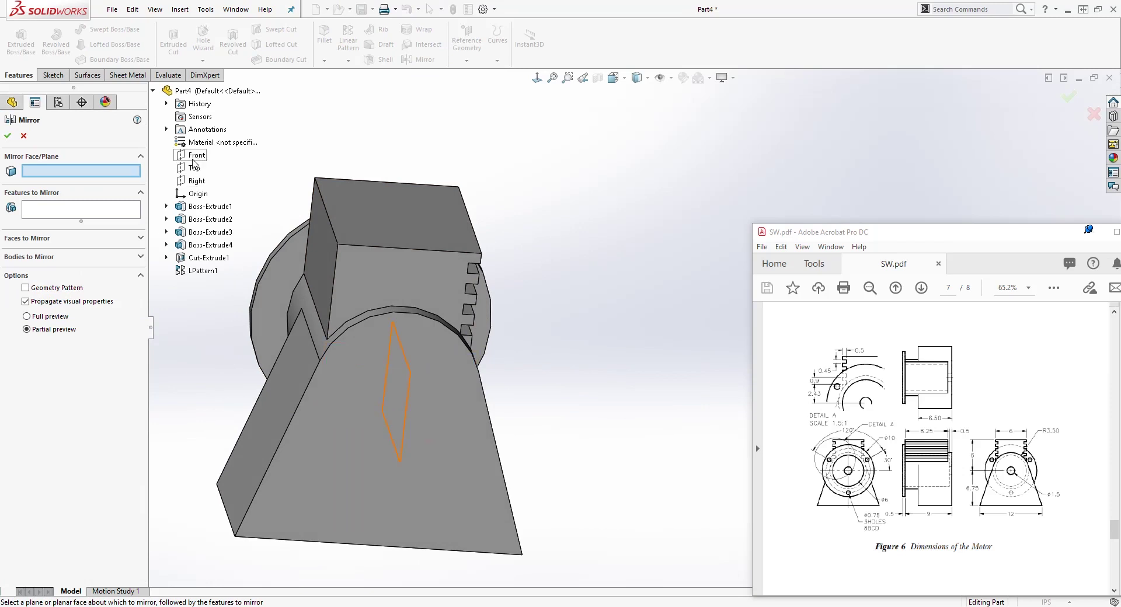
pyautogui.click(193, 156)
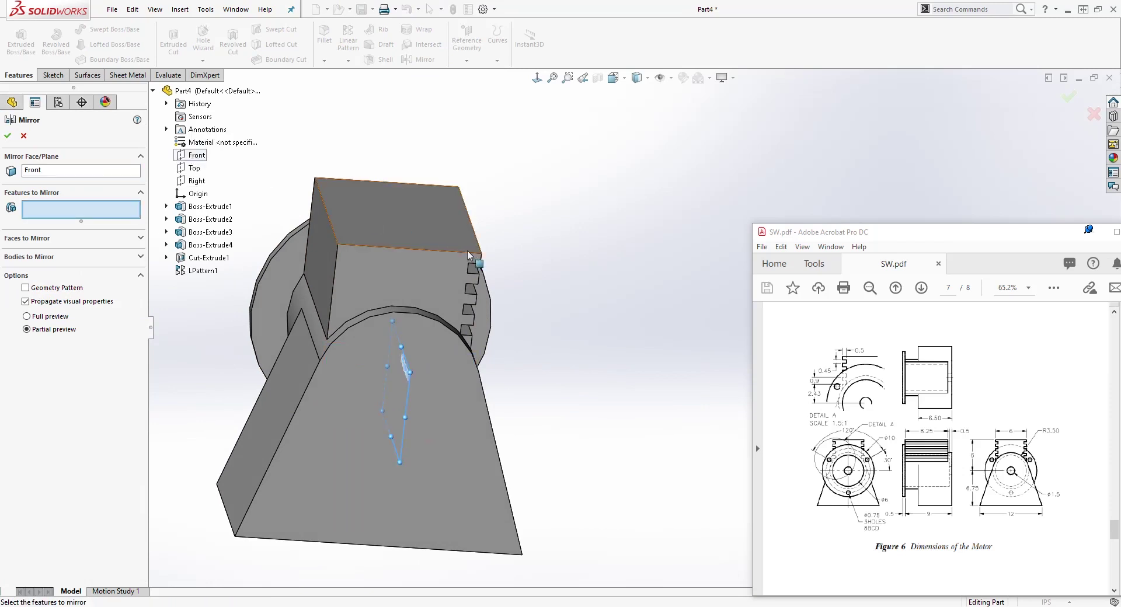
pyautogui.click(205, 272)
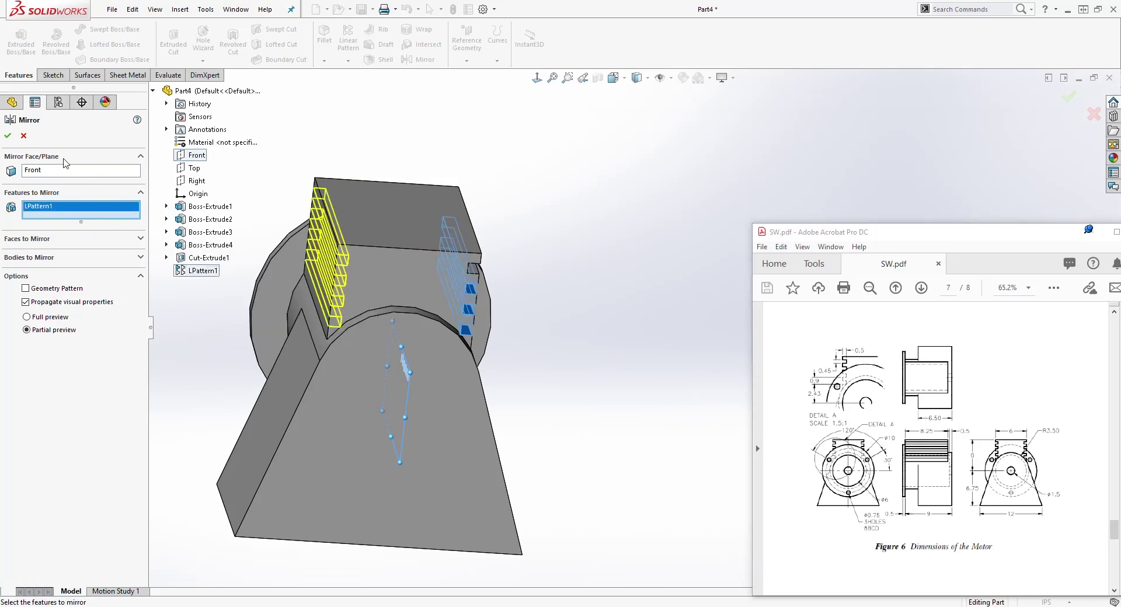
pyautogui.click(8, 136)
# - Start a sketch on the outer face of the round flange and view it straight on
pyautogui.moveTo(469, 237); pyautogui.dragTo(448, 342, button='middle')
pyautogui.click(479, 352)
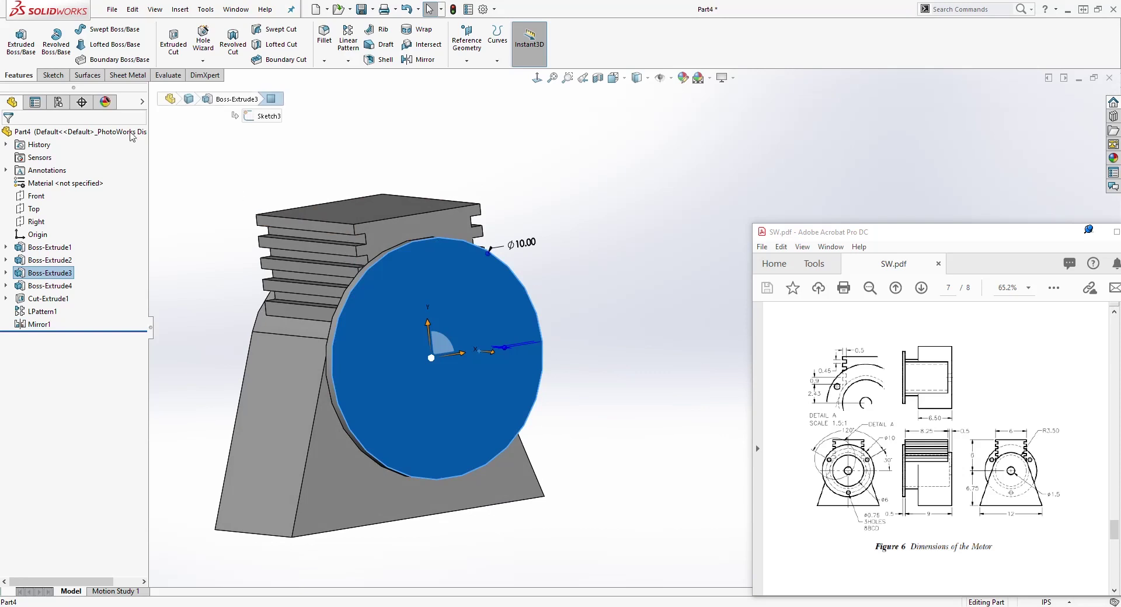
pyautogui.click(53, 75)
pyautogui.click(17, 42)
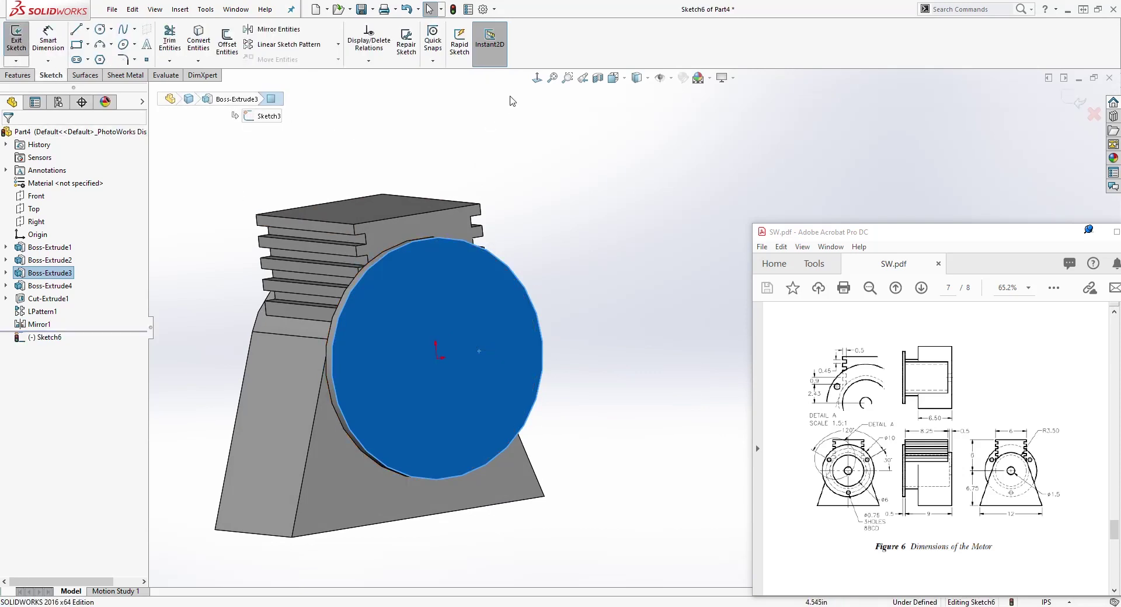
pyautogui.click(536, 77)
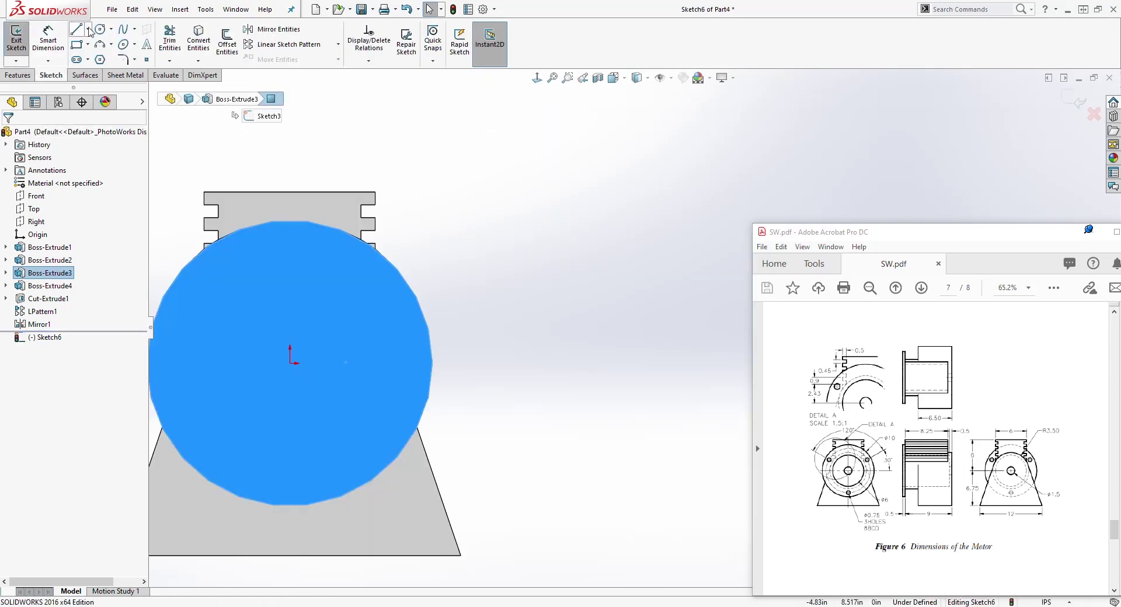
# - Sketch a circle about 7.8 in in diameter centred on the origin of the flange face
pyautogui.click(102, 30)
pyautogui.click(290, 363)
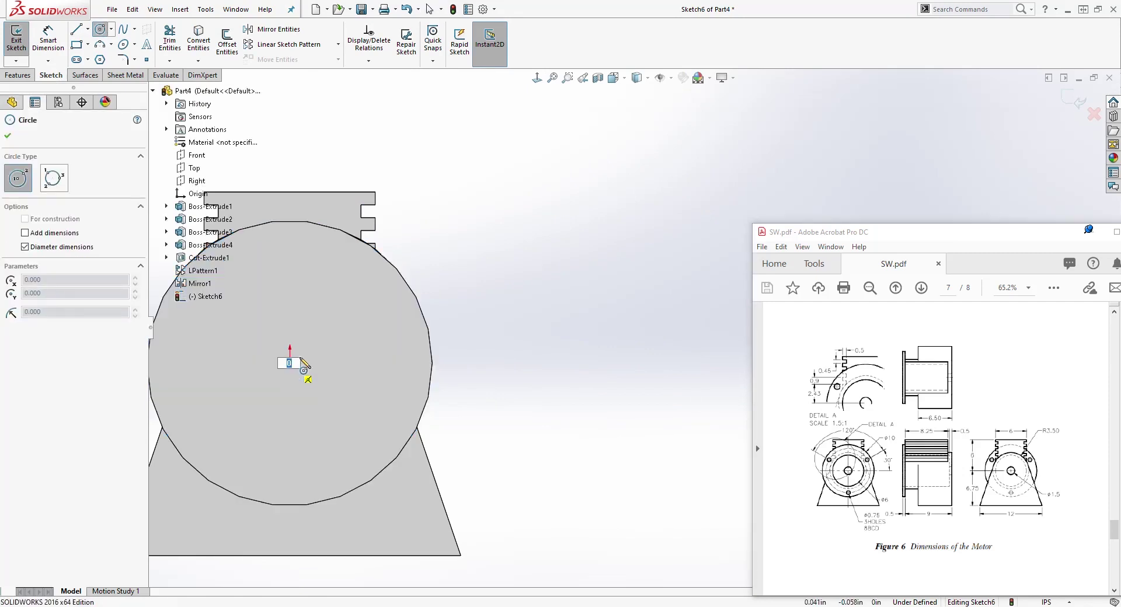
pyautogui.click(393, 316)
pyautogui.press('Escape')
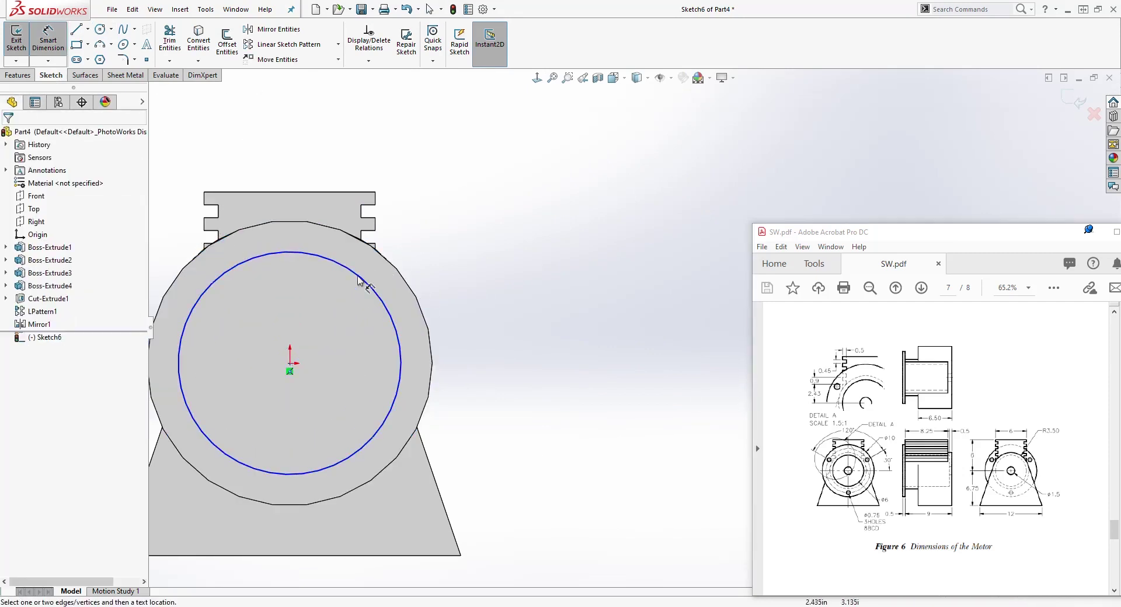
# - Dimension the circle's diameter to 6 in
pyautogui.click(363, 276)
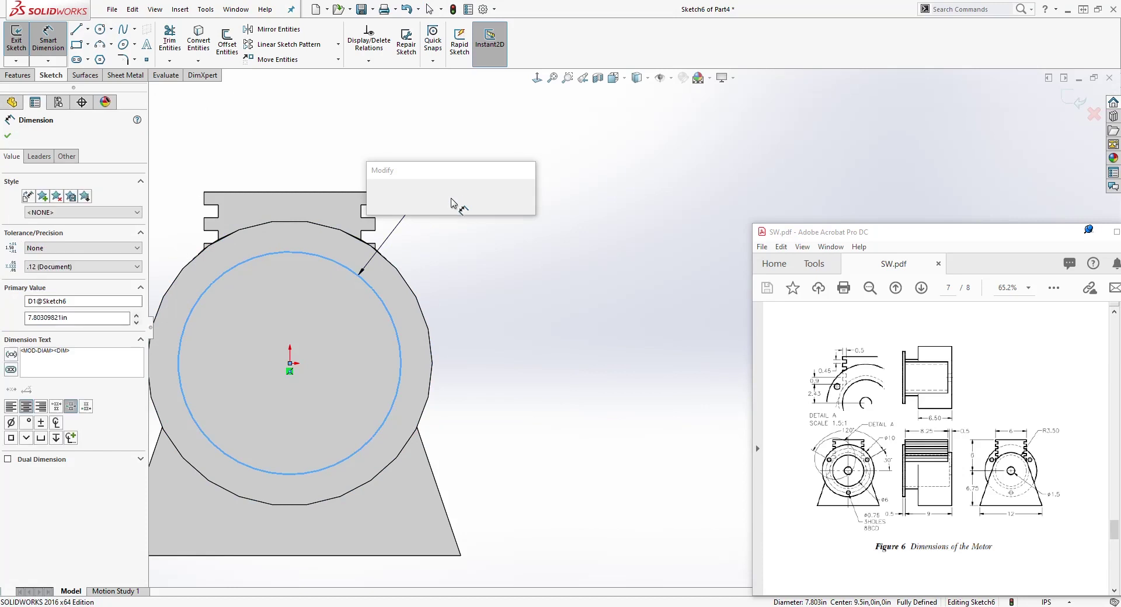
pyautogui.write('6')
pyautogui.press('Return')
pyautogui.press('Escape')
# - Cut-extrude the 6 in circle 9 in blind from the flange face into the motor housing
pyautogui.scroll(1, 405, 378)
pyautogui.scroll(1, 406, 378)
pyautogui.moveTo(406, 377); pyautogui.dragTo(456, 386, button='middle')
pyautogui.scroll(-1, 199, 252)
pyautogui.click(19, 75)
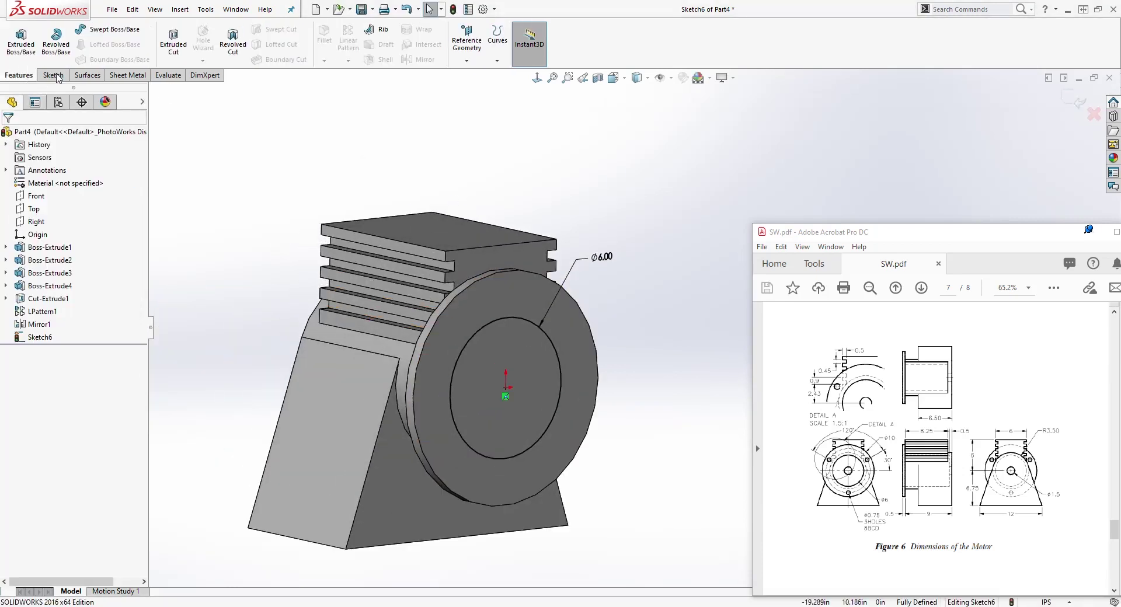
pyautogui.click(174, 40)
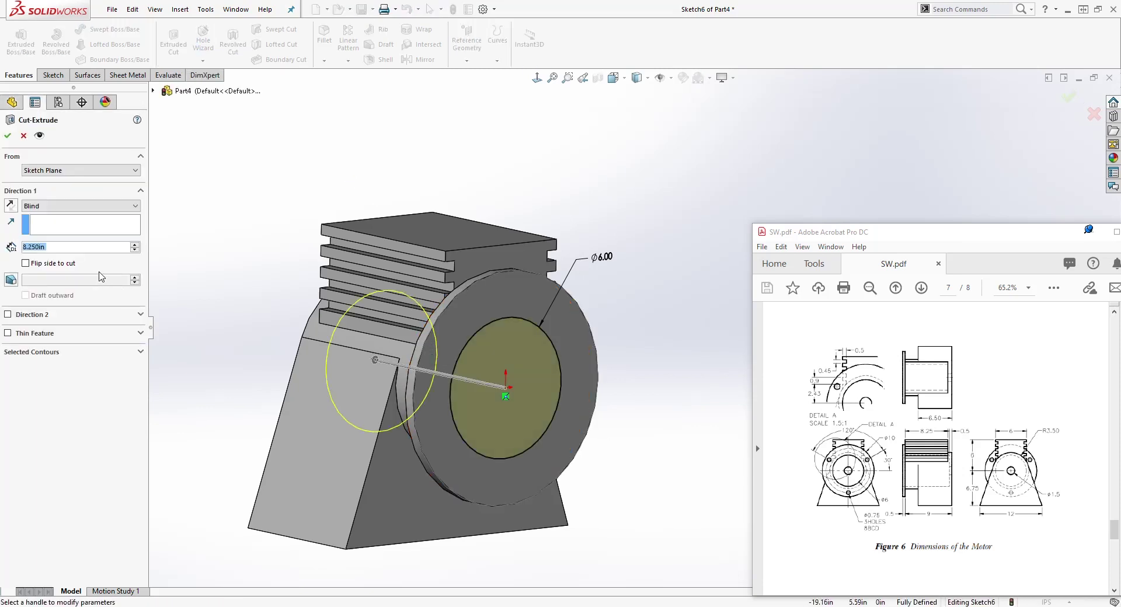
pyautogui.write('9')
pyautogui.press('Return')
pyautogui.click(8, 136)
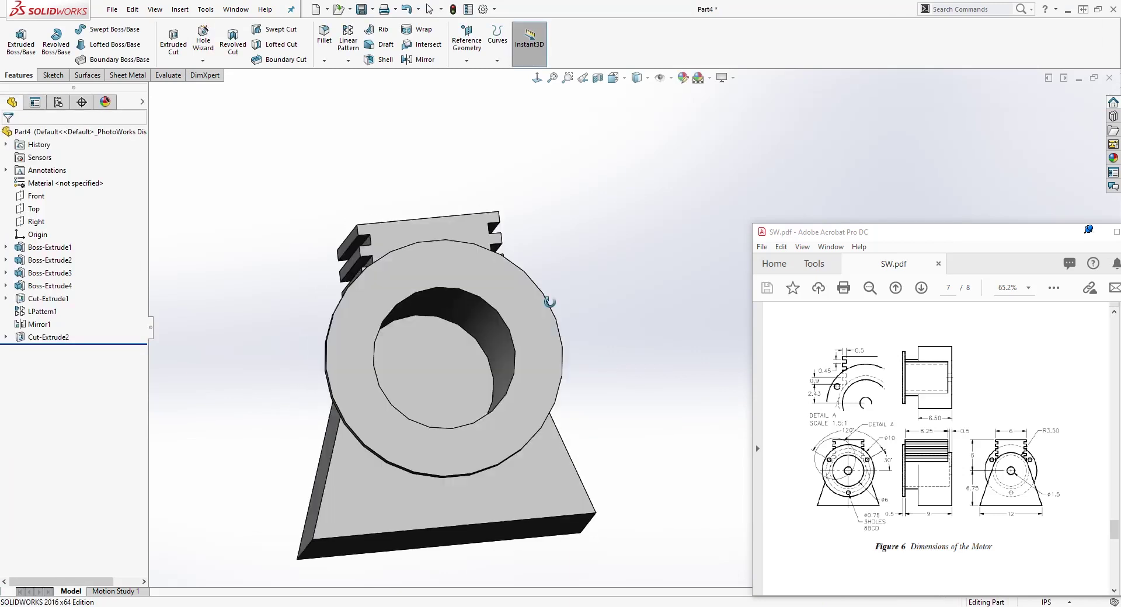
# - Start a sketch on the inner end face of the 6 in bore and view it straight on
pyautogui.click(449, 378)
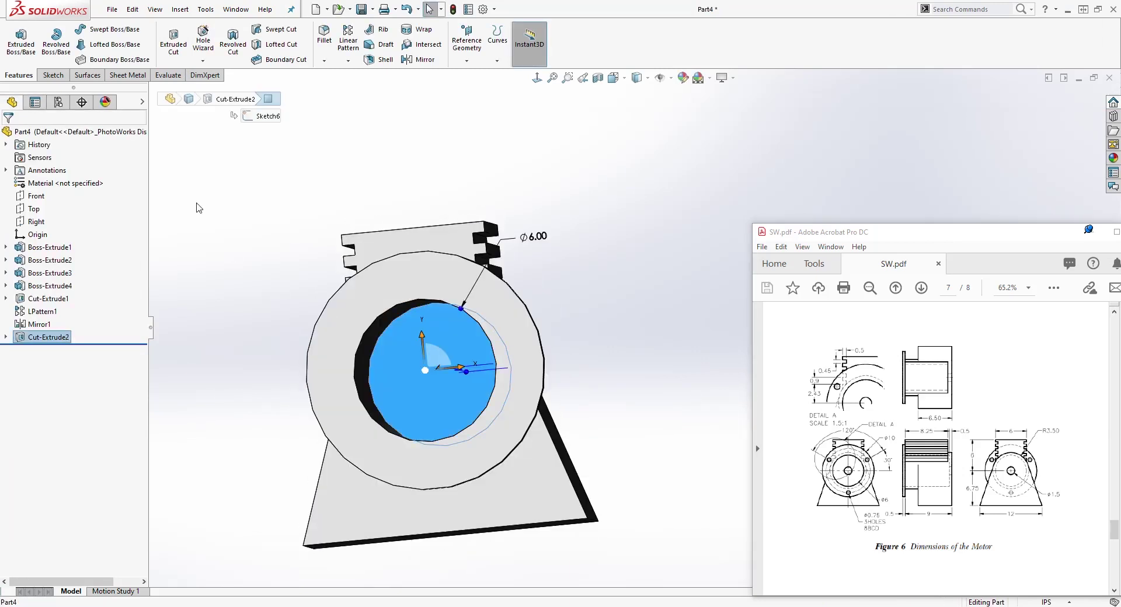
pyautogui.click(52, 75)
pyautogui.click(16, 40)
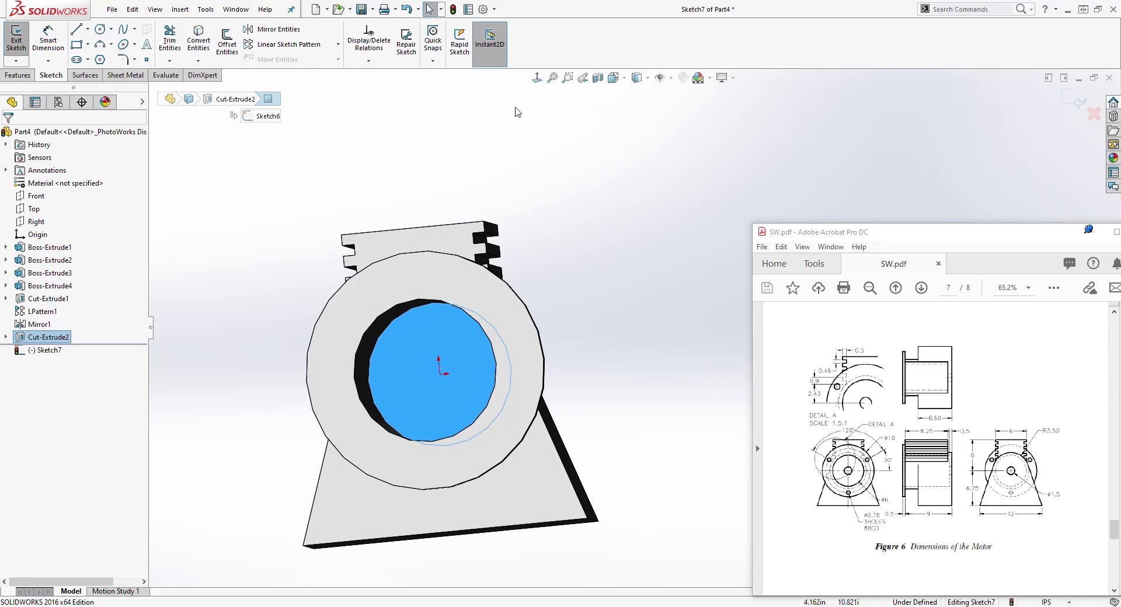
pyautogui.click(535, 78)
pyautogui.keyDown('ctrl'); pyautogui.moveTo(894, 153); pyautogui.dragTo(668, 196, button='middle'); pyautogui.keyUp('ctrl')
# - Sketch a circle about 3.94 in in diameter centred on the origin of the bore's end face
pyautogui.click(101, 29)
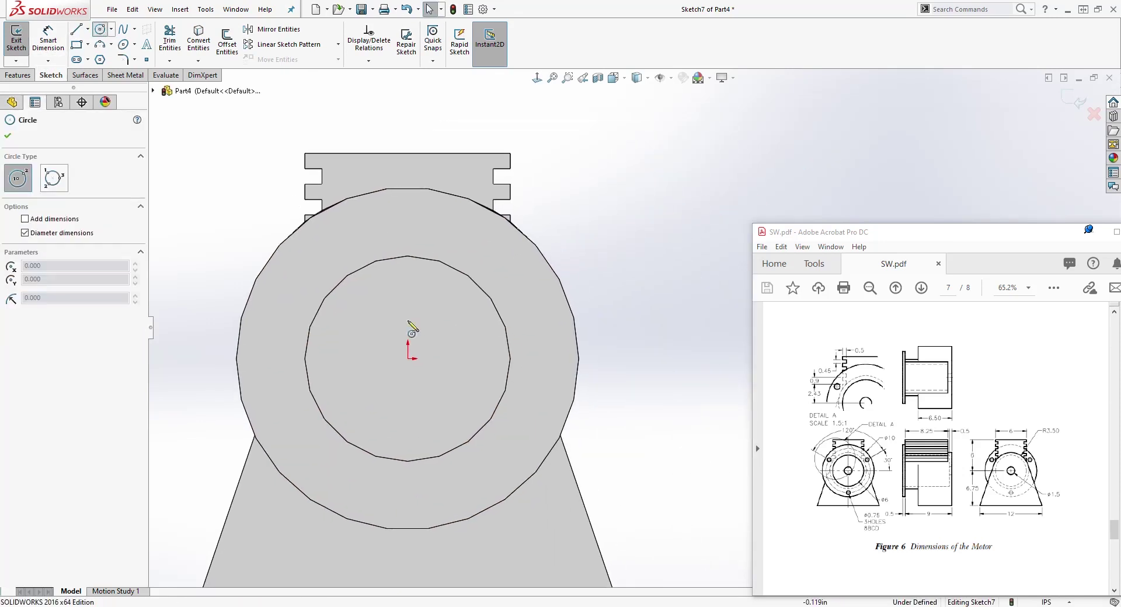
pyautogui.click(408, 359)
pyautogui.click(466, 325)
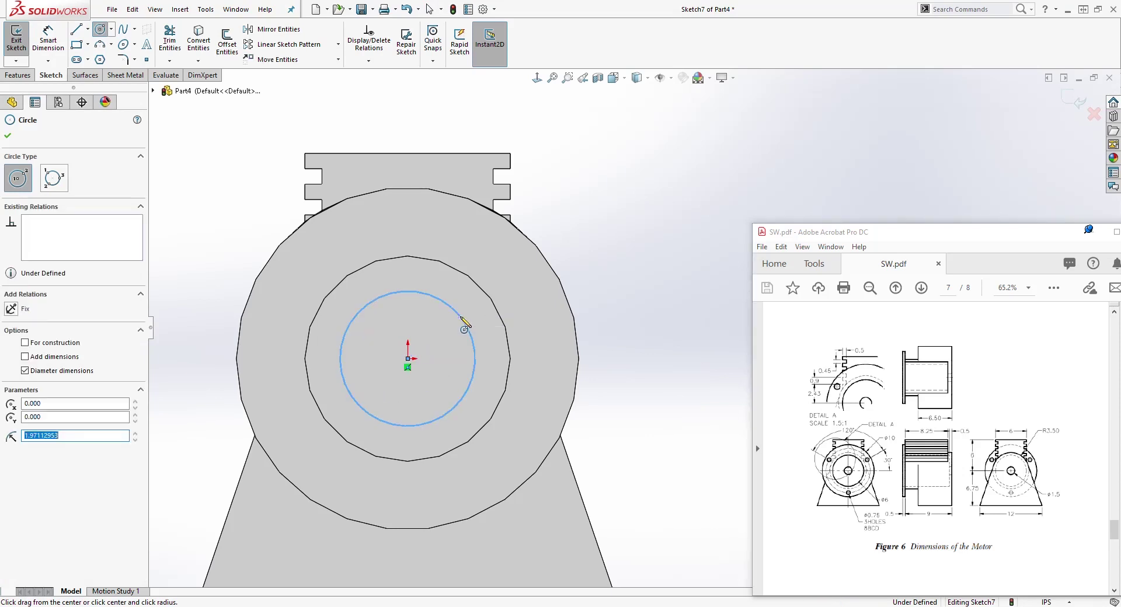
pyautogui.press('Escape')
# - Dimension the circle's diameter to 1.5 in
pyautogui.moveTo(603, 493); pyautogui.dragTo(601, 450, button='right')
pyautogui.click(470, 335)
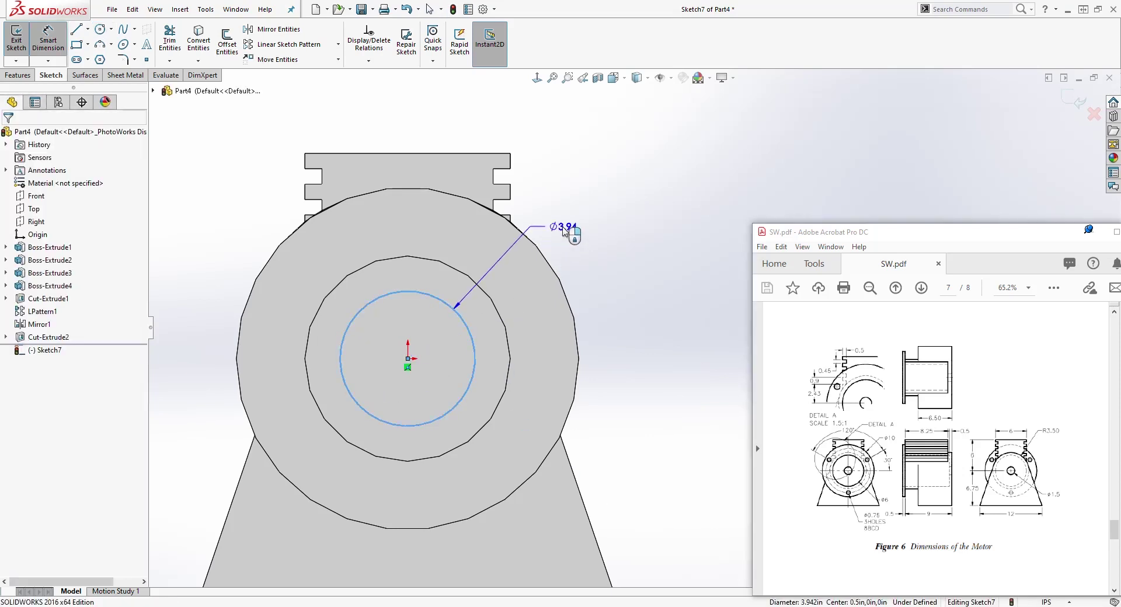
pyautogui.click(564, 233)
pyautogui.write('1.5')
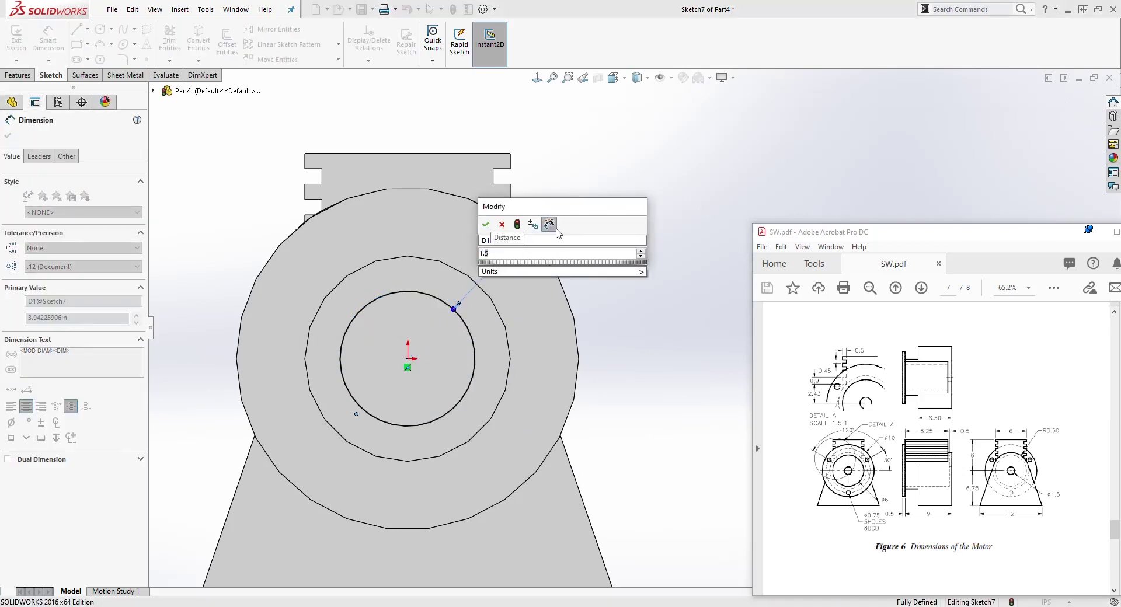
pyautogui.press('Return')
pyautogui.press('Escape')
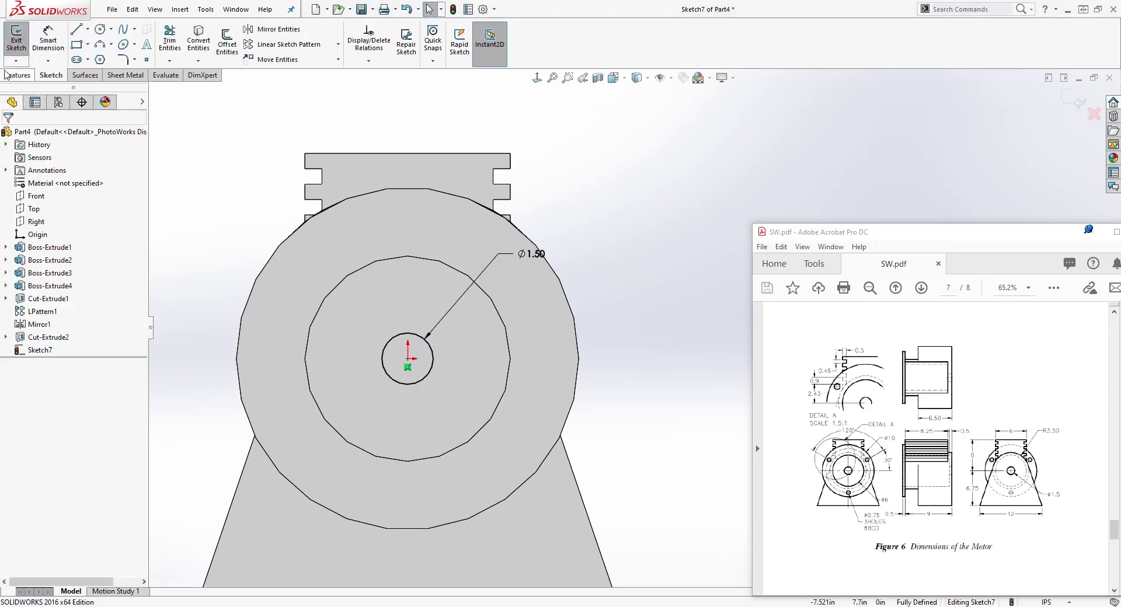
# - Cut-extrude the 1.5 in circle through the bore's end wall with the Up To Next end condition
pyautogui.click(18, 75)
pyautogui.click(167, 39)
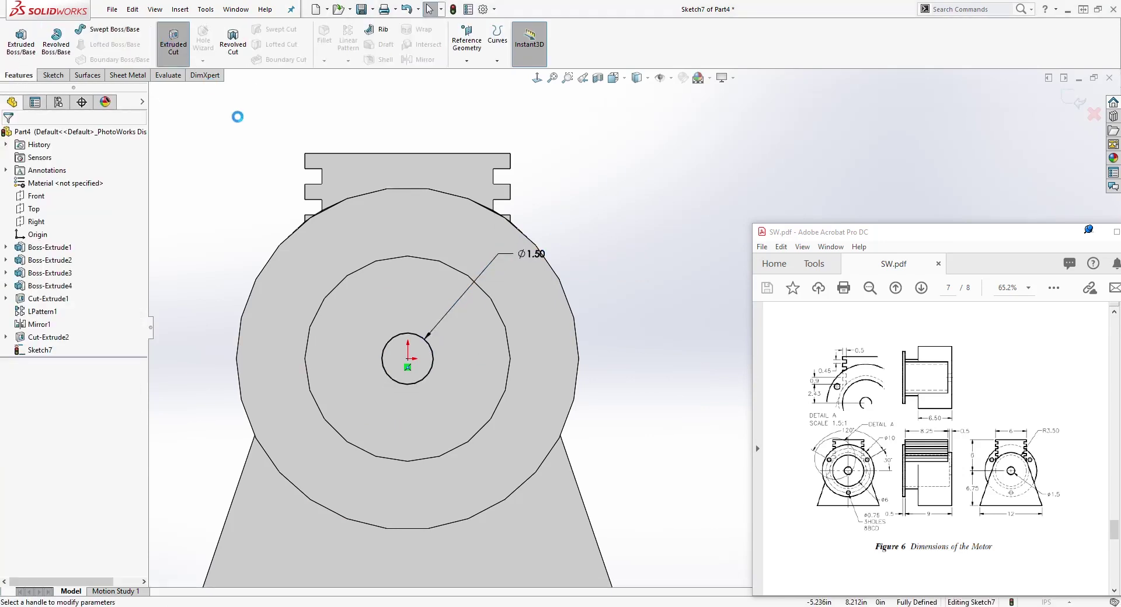
pyautogui.click(75, 206)
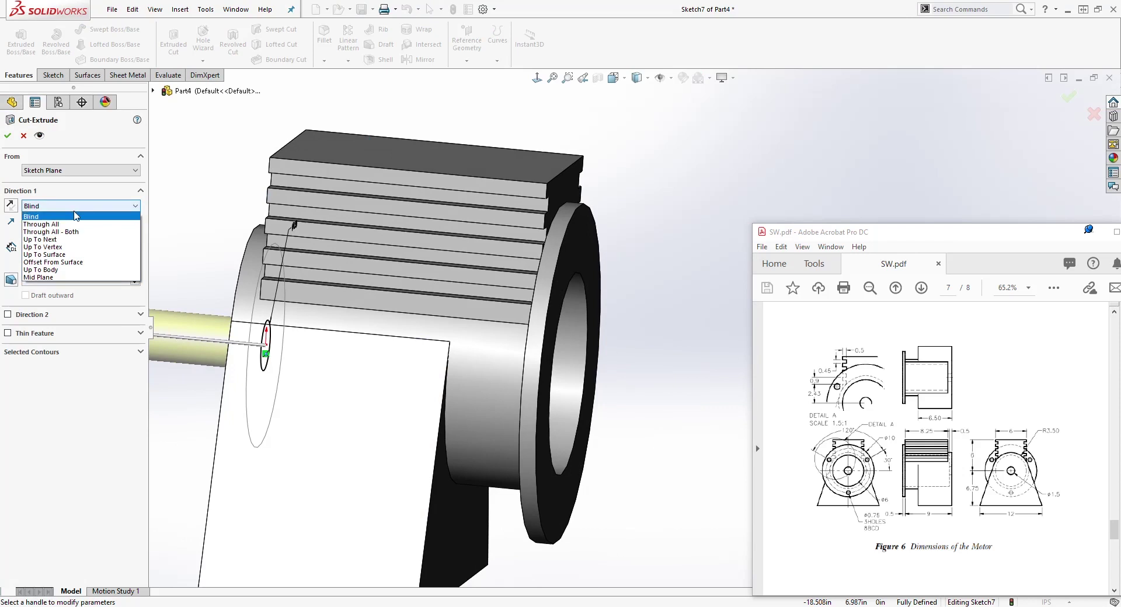
pyautogui.click(74, 240)
pyautogui.moveTo(172, 232); pyautogui.dragTo(137, 219, button='middle')
pyautogui.click(8, 135)
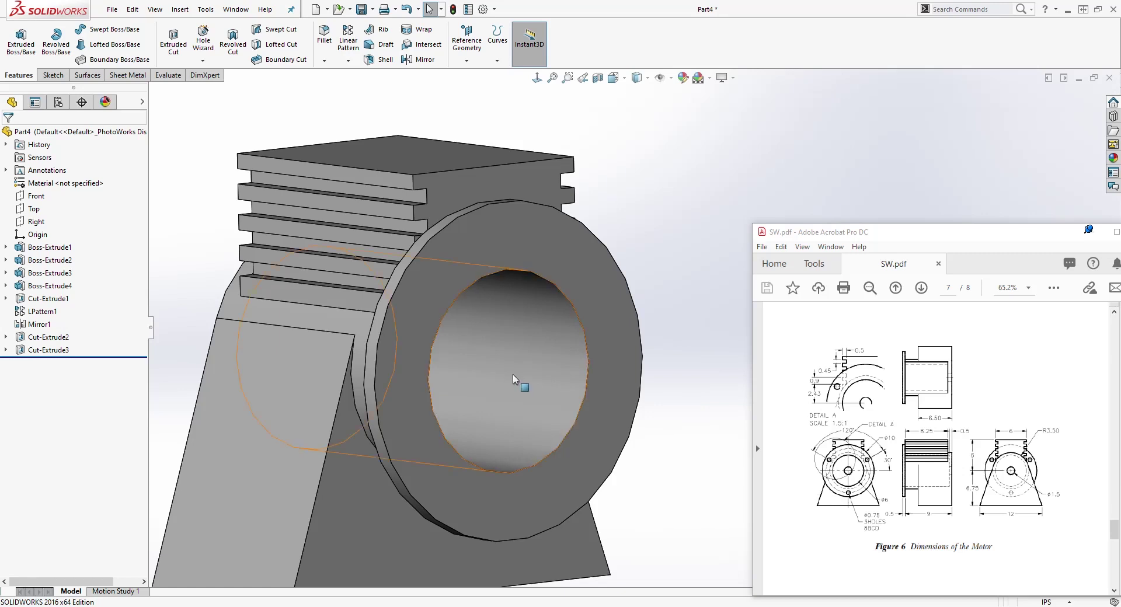
# - Start a sketch on the outer ring face of the round flange, viewed from the front
pyautogui.moveTo(514, 375); pyautogui.dragTo(461, 387, button='middle')
pyautogui.hotkey('ctrl', '1')
pyautogui.scroll(3, 631, 410)
pyautogui.scroll(-1, 630, 410)
pyautogui.click(549, 286)
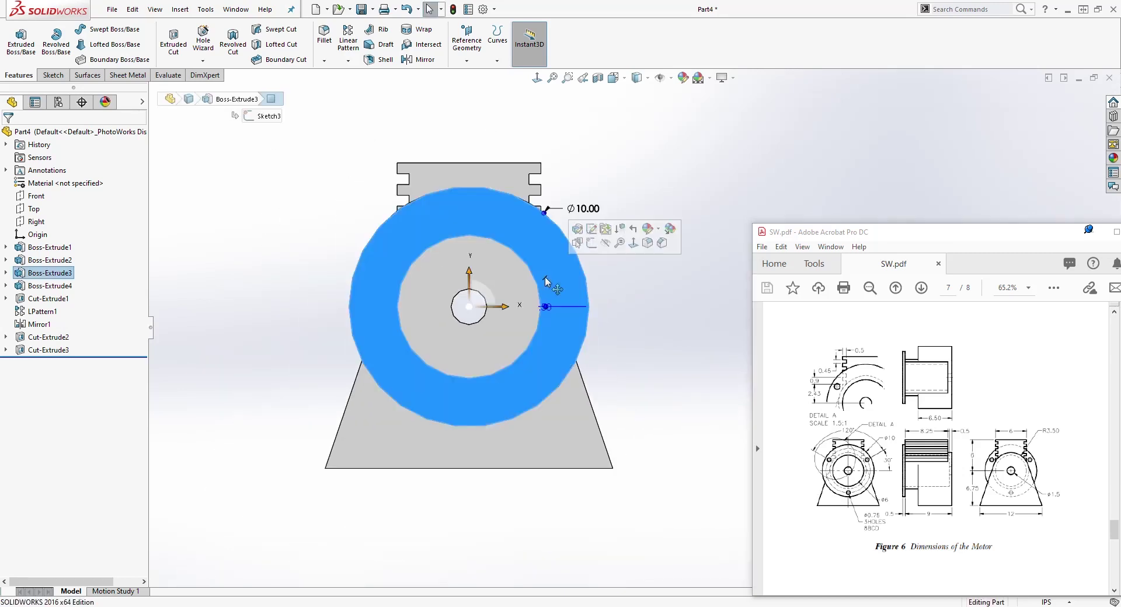
pyautogui.click(53, 77)
pyautogui.click(16, 35)
# - Sketch a circle about 7.8 in in diameter centred on the origin of the flange face
pyautogui.click(101, 29)
pyautogui.click(469, 307)
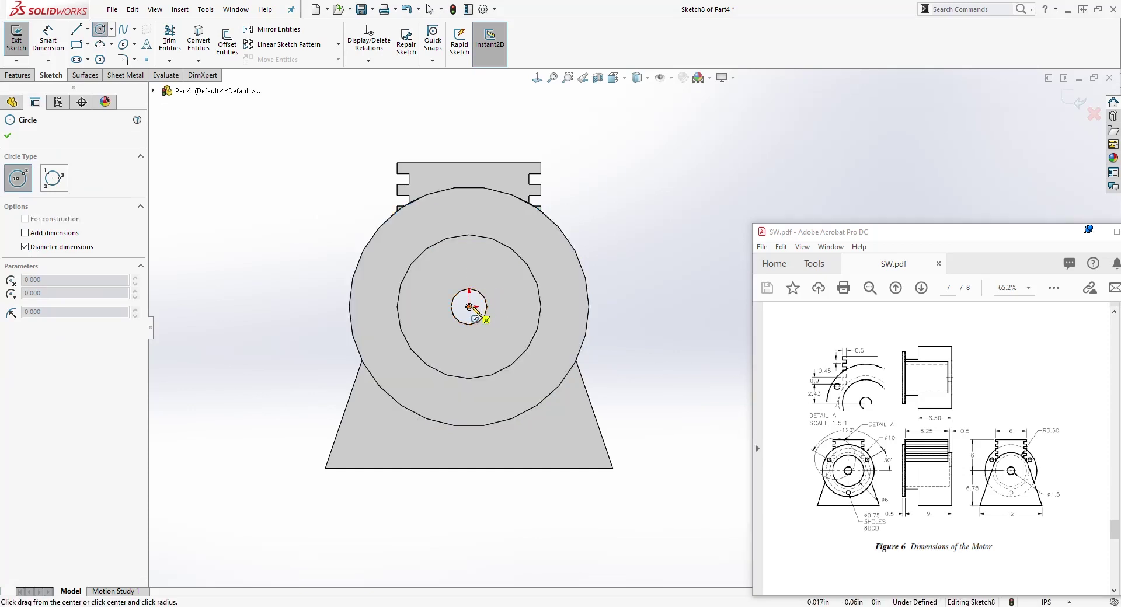
pyautogui.click(555, 260)
pyautogui.scroll(-2, 613, 218)
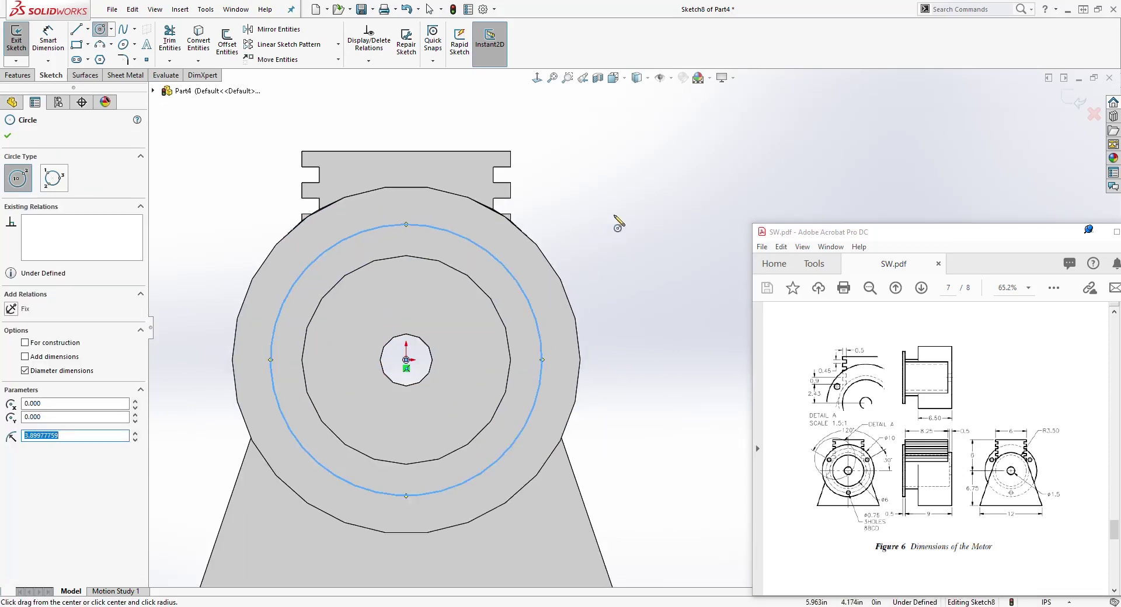
pyautogui.press('Escape')
# - Dimension the flange circle's diameter to 8.5 in
pyautogui.moveTo(611, 455); pyautogui.dragTo(605, 397, button='right')
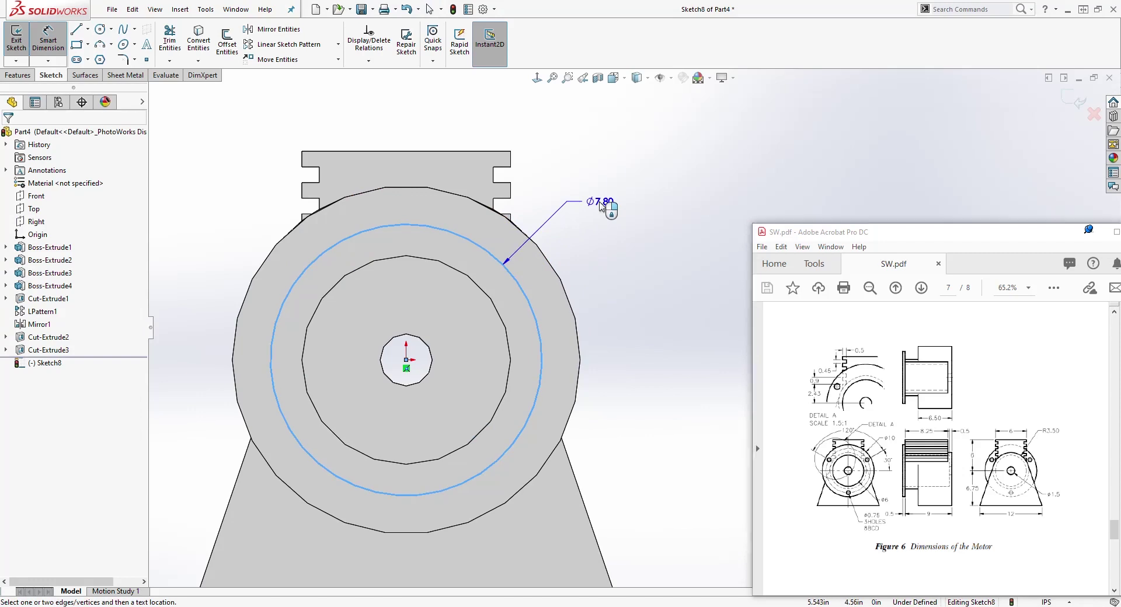
pyautogui.click(604, 206)
pyautogui.write('8.5')
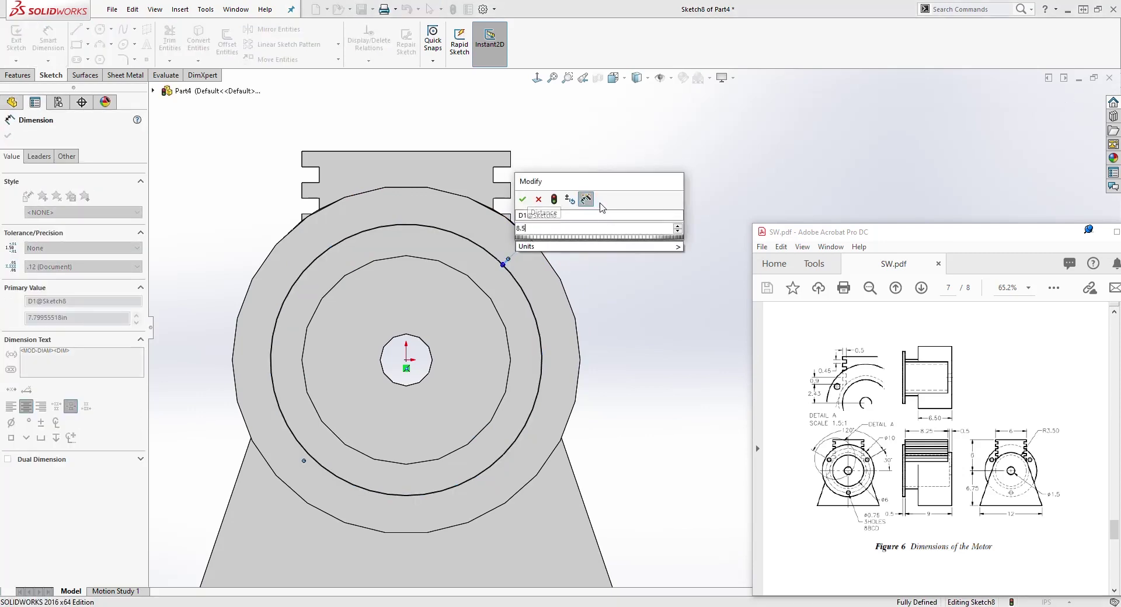
pyautogui.press('Return')
pyautogui.press('Escape')
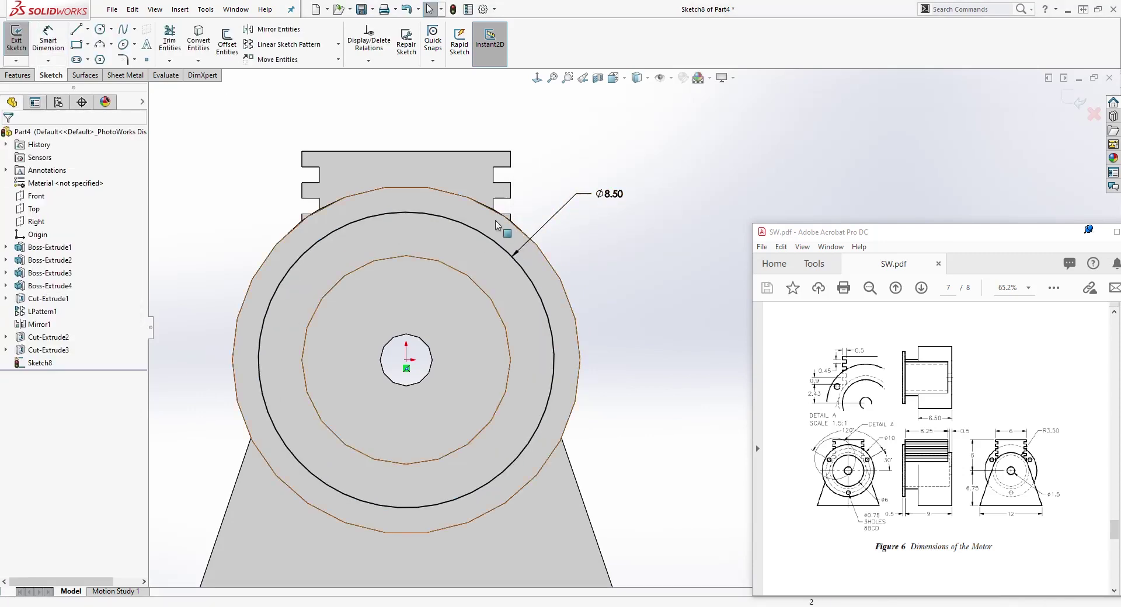
# - Convert the 8.5 in circle to construction geometry
pyautogui.click(486, 238)
pyautogui.click(24, 292)
pyautogui.press('Escape')
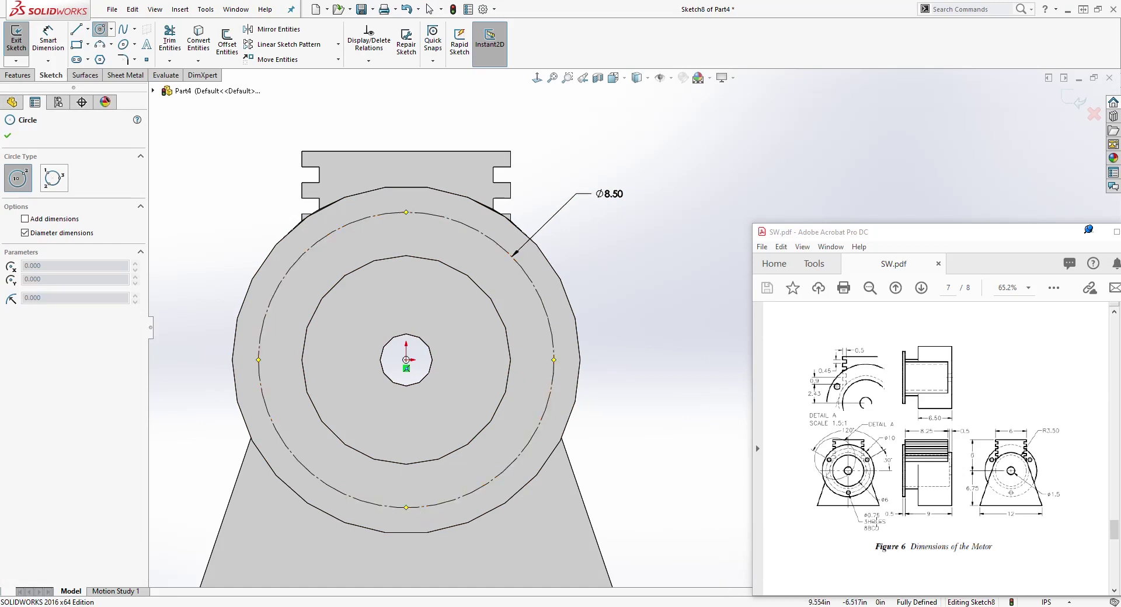
# - Sketch a circle about 1.94 in in diameter, centred on the construction circle just right of its lowest point
pyautogui.click(413, 513)
pyautogui.press('Escape')
pyautogui.press('Return')
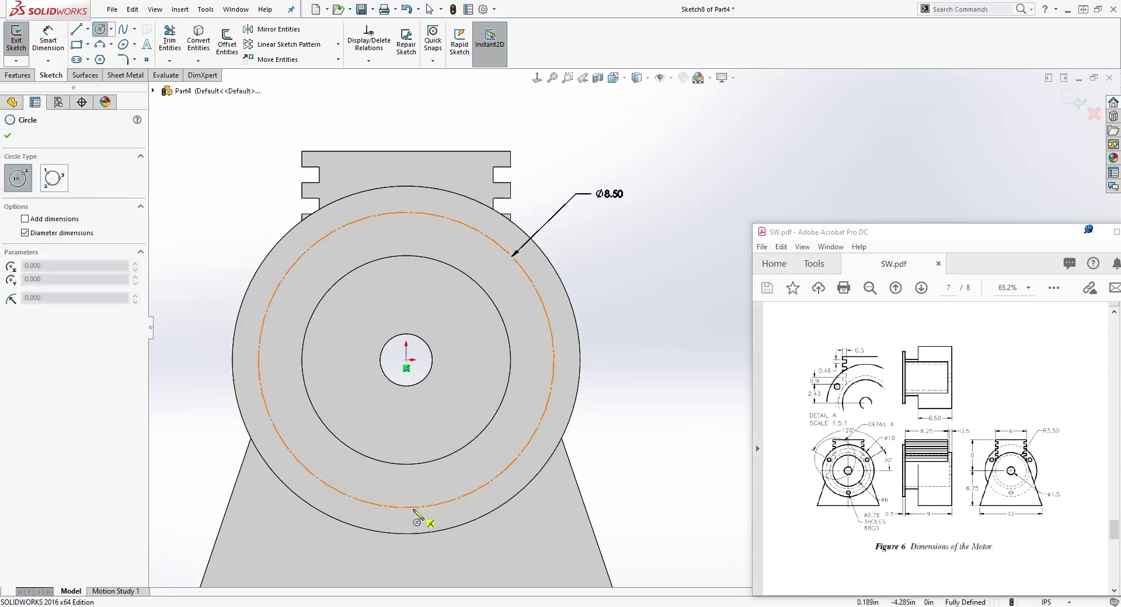
pyautogui.click(442, 503)
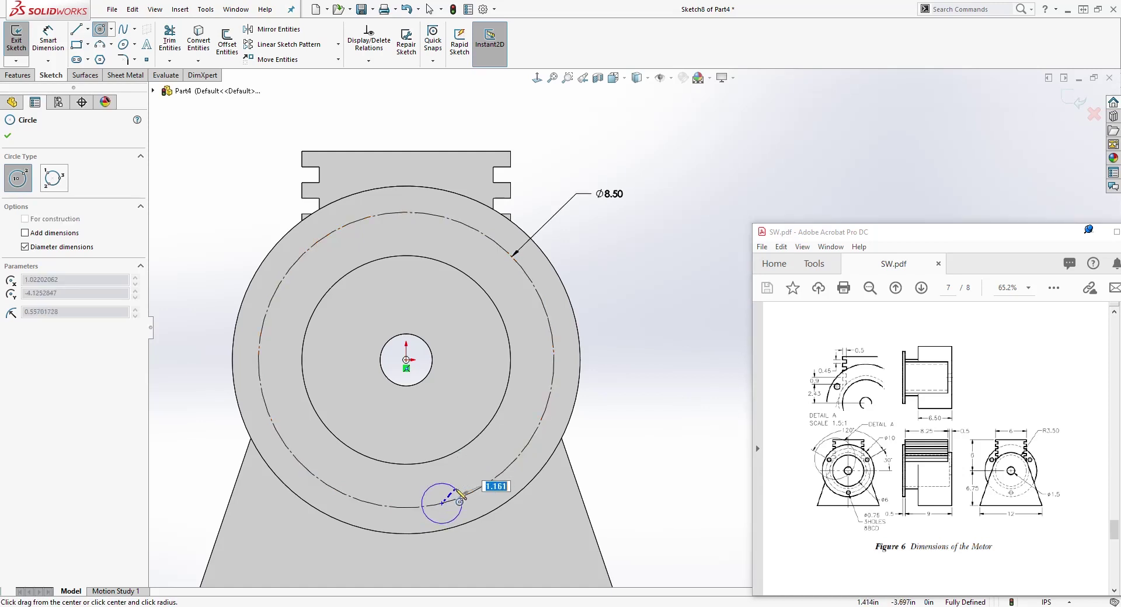
pyautogui.click(473, 486)
pyautogui.press('Escape')
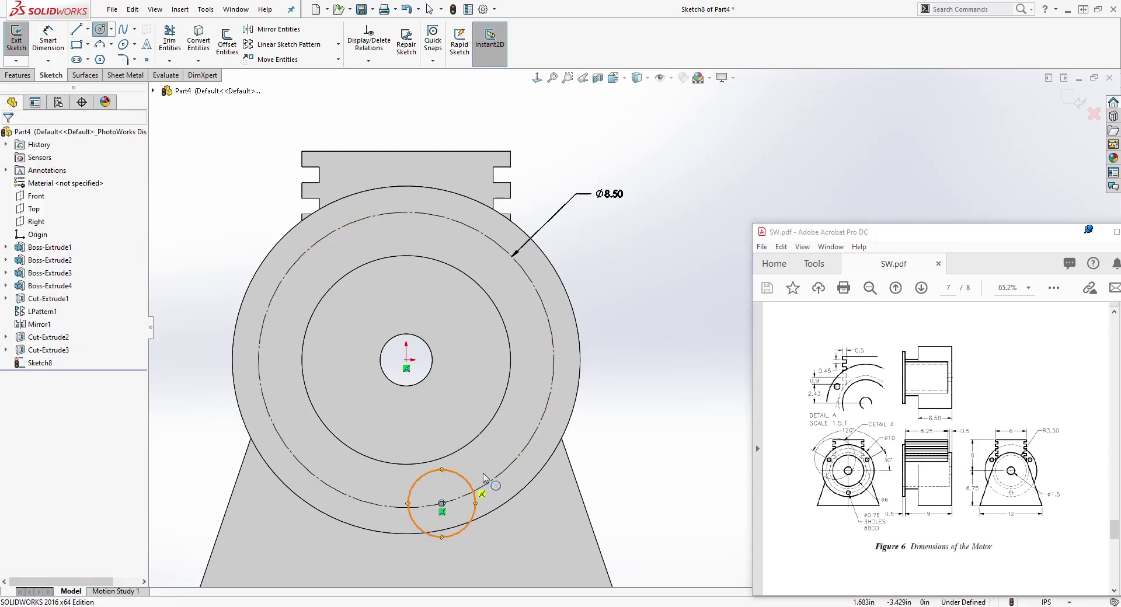
pyautogui.press('Escape')
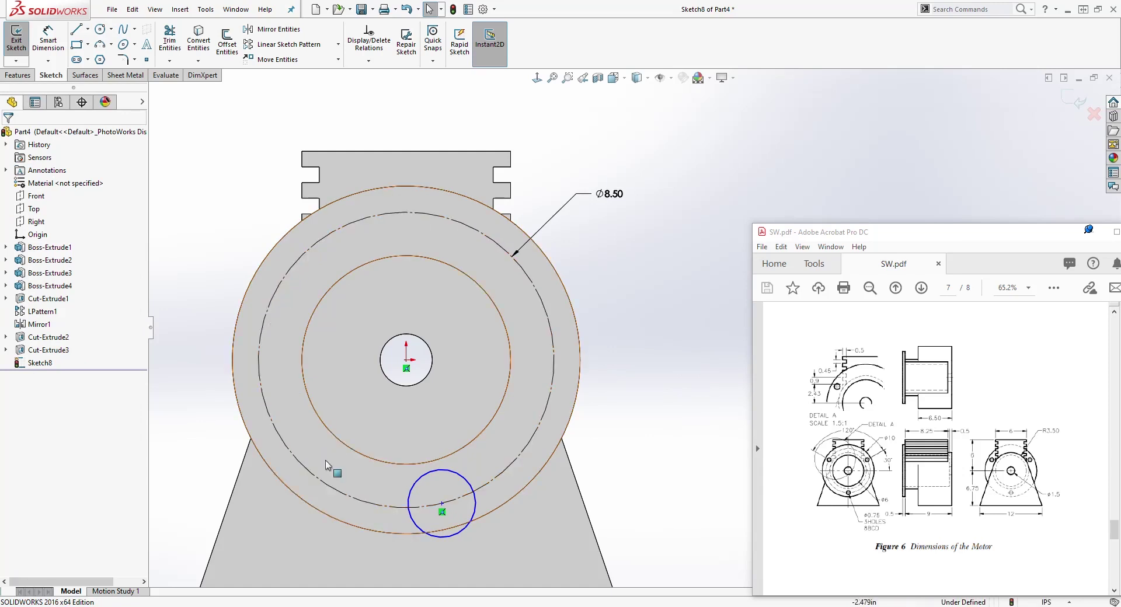
# - Add a Vertical relation between the small circle's centre and the origin
pyautogui.click(442, 505)
pyautogui.keyDown('ctrl'); pyautogui.click(407, 361); pyautogui.keyUp('ctrl')
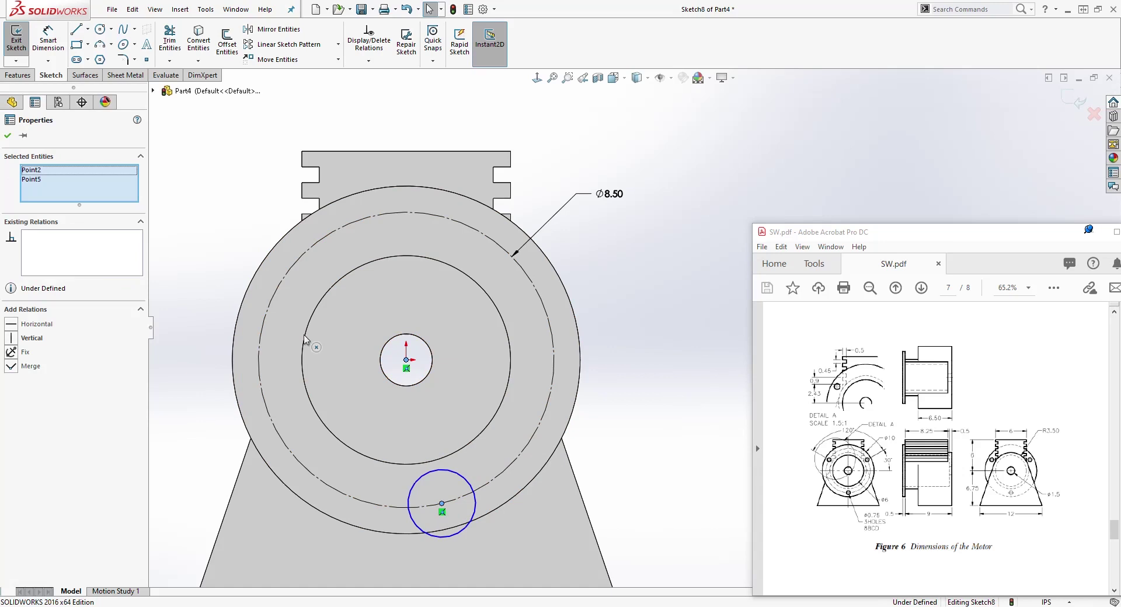
pyautogui.click(12, 338)
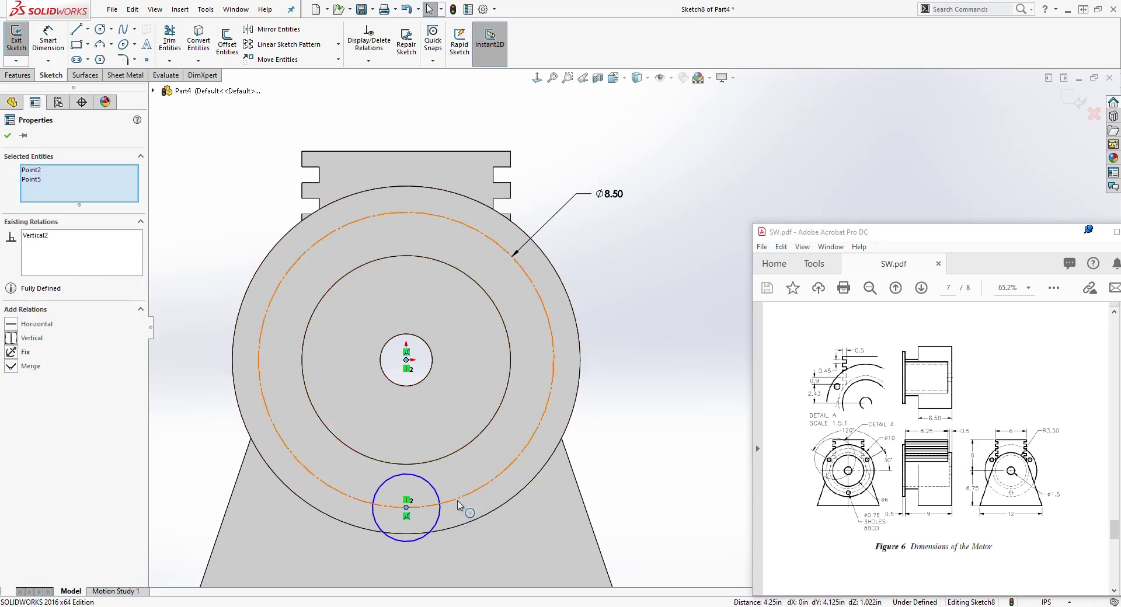
pyautogui.press('Escape')
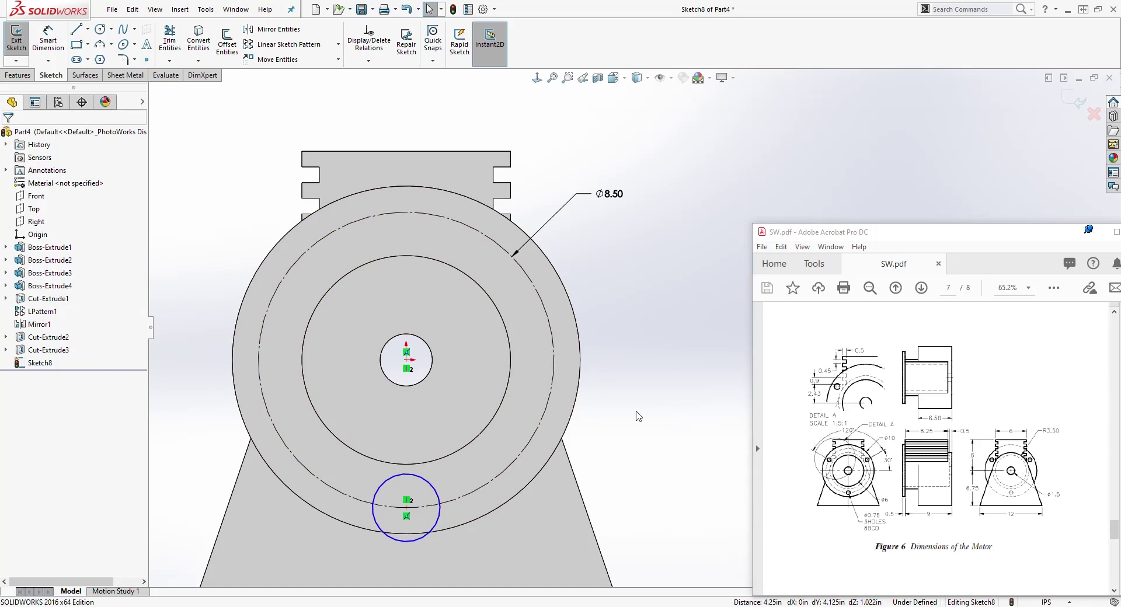
# - Dimension the small circle's diameter to 0.75 in
pyautogui.moveTo(600, 489); pyautogui.dragTo(520, 320, button='right')
pyautogui.click(433, 490)
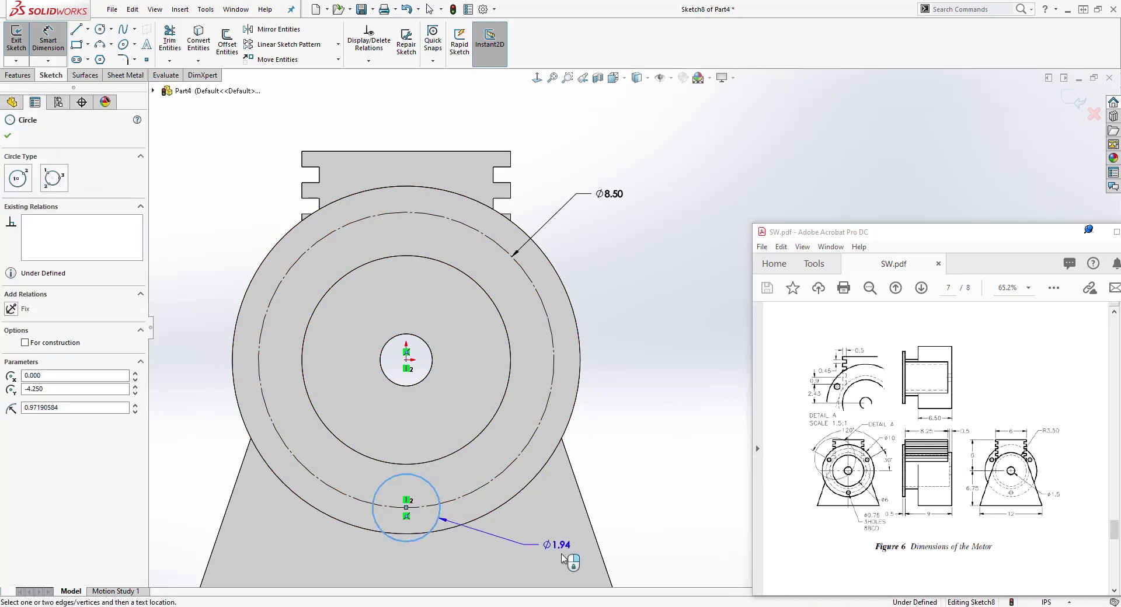
pyautogui.click(553, 566)
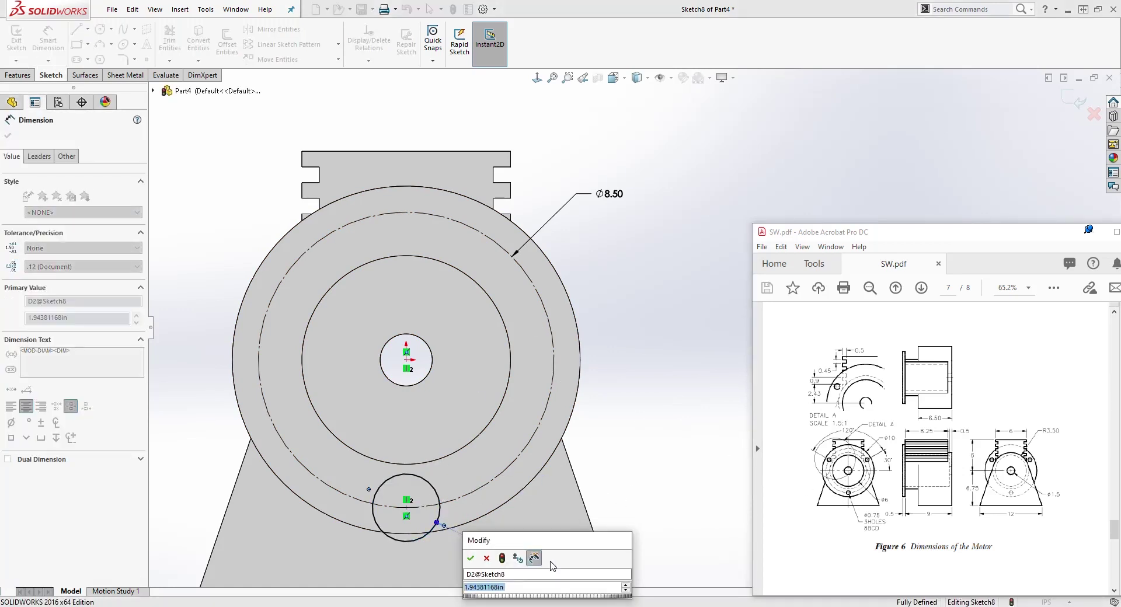
pyautogui.write('.7')
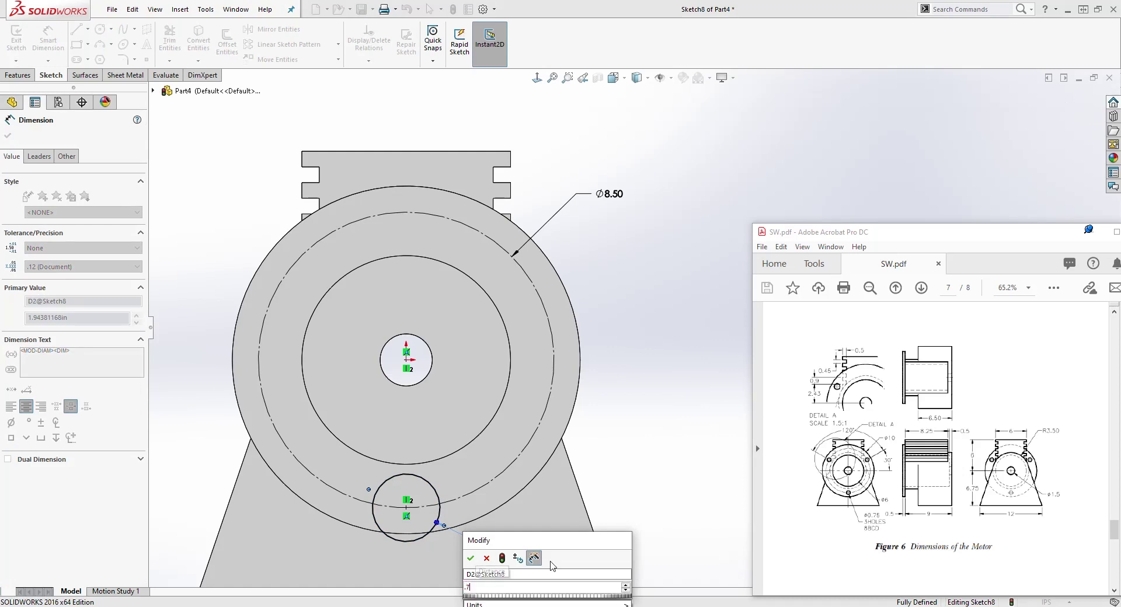
pyautogui.write('5')
pyautogui.press('Return')
pyautogui.press('Escape')
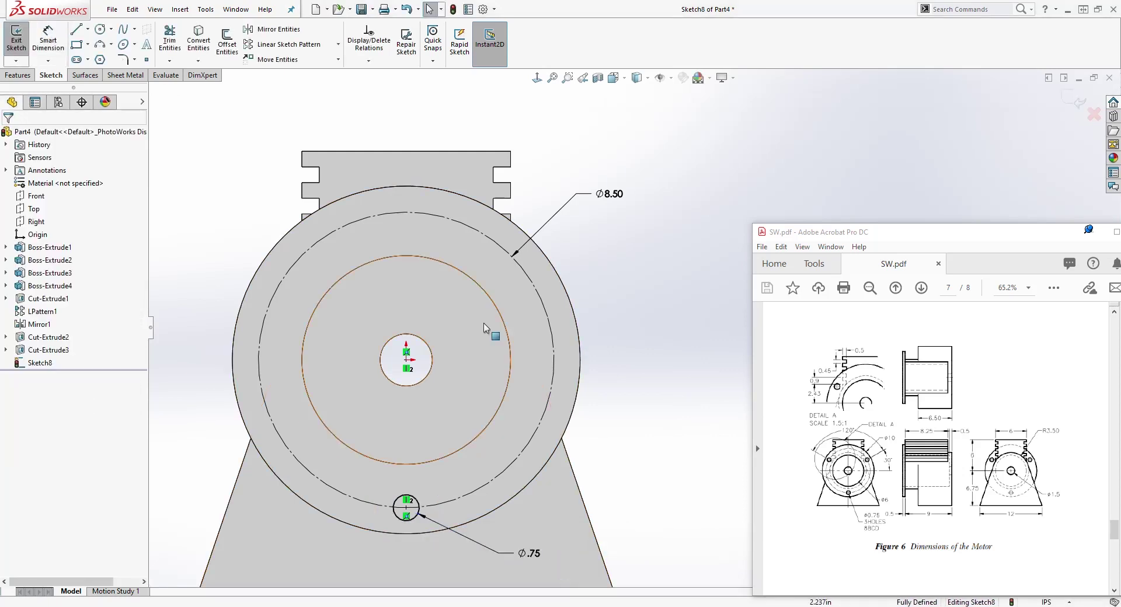
# - Cut-extrude the 0.75 in circle through the flange with the Up To Next end condition
pyautogui.moveTo(175, 180); pyautogui.dragTo(330, 254, button='middle')
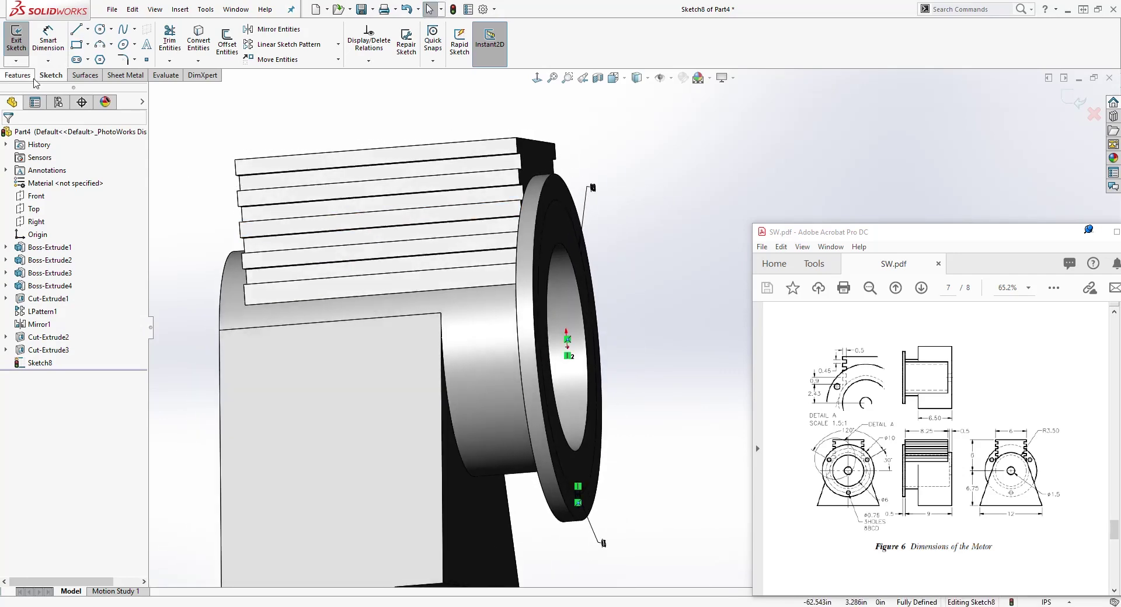
pyautogui.click(18, 76)
pyautogui.click(173, 45)
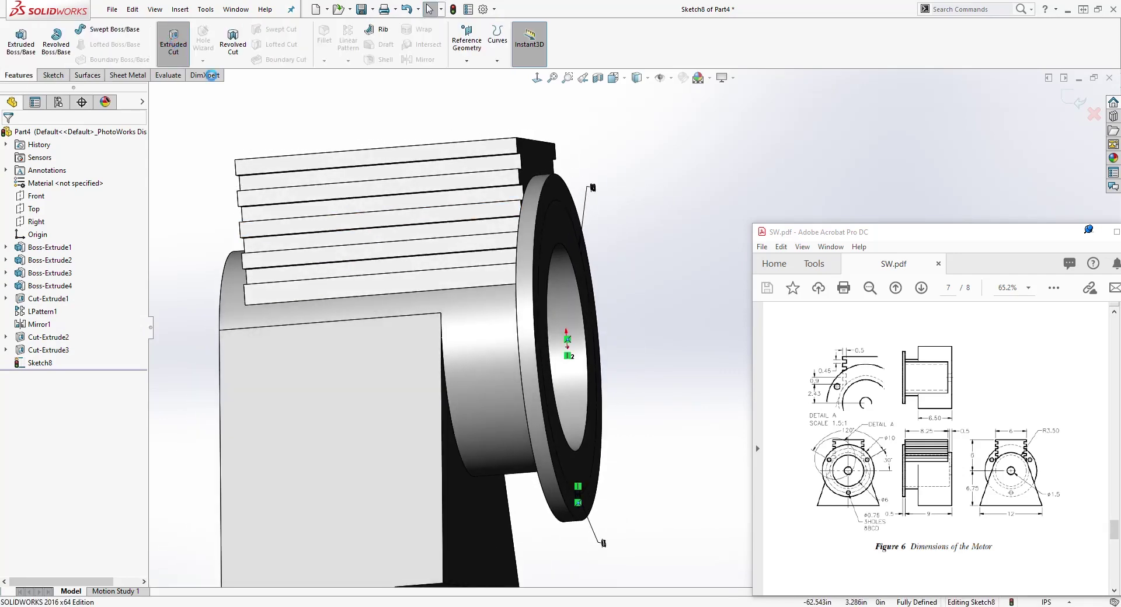
pyautogui.click(82, 207)
pyautogui.click(75, 245)
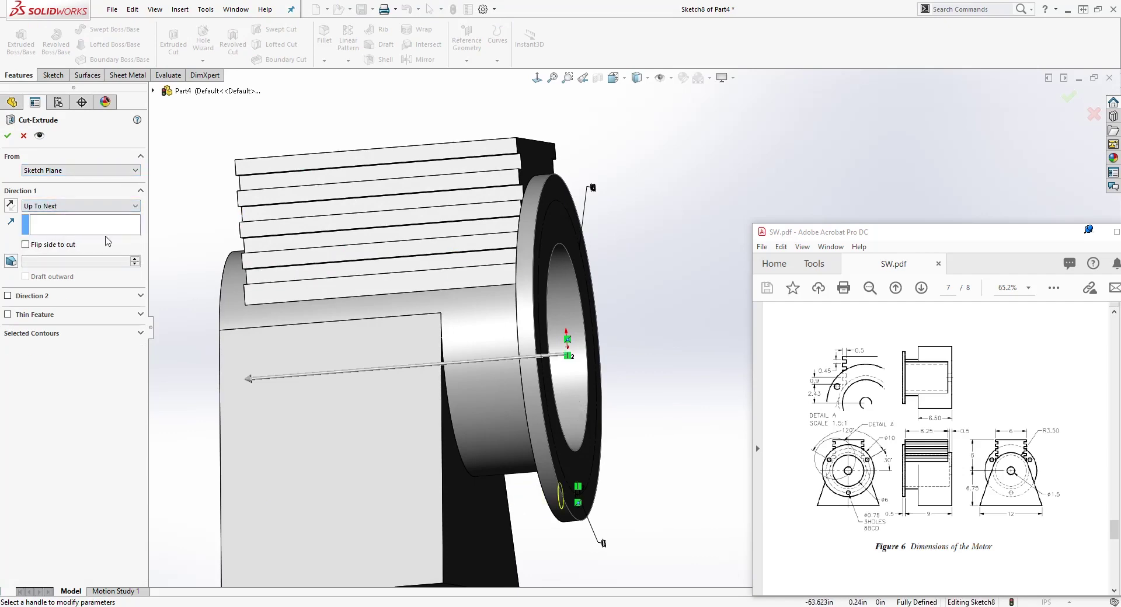
pyautogui.click(8, 136)
# - Circular-pattern the 0.75 in hole cut about the flange's outer edge with 3 equally spaced instances over 360 degrees
pyautogui.moveTo(538, 250); pyautogui.dragTo(571, 445, button='middle')
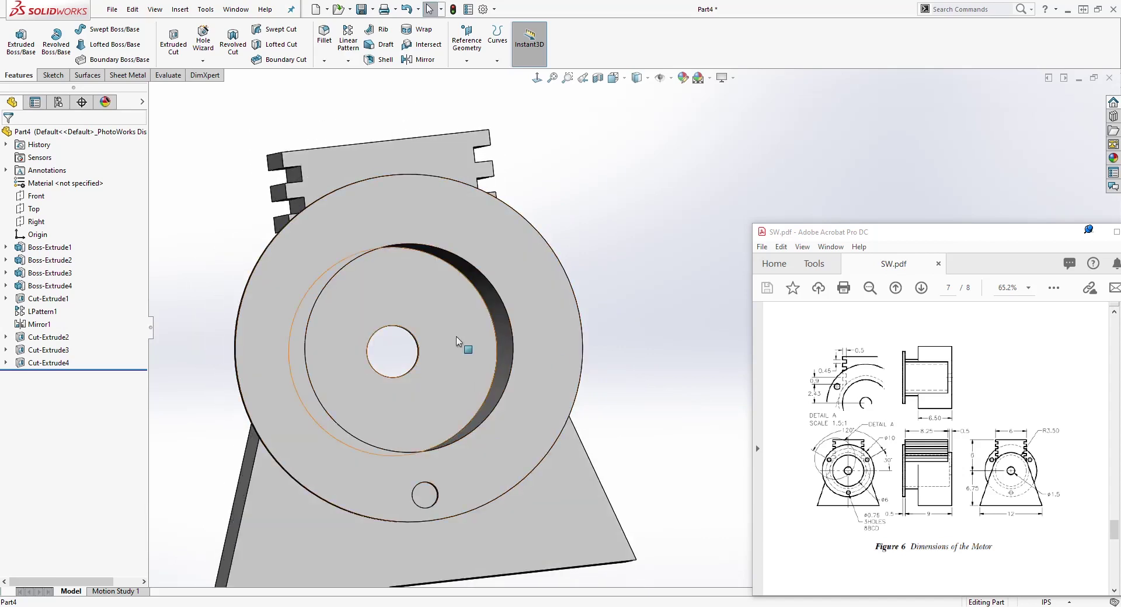
pyautogui.click(349, 62)
pyautogui.click(365, 89)
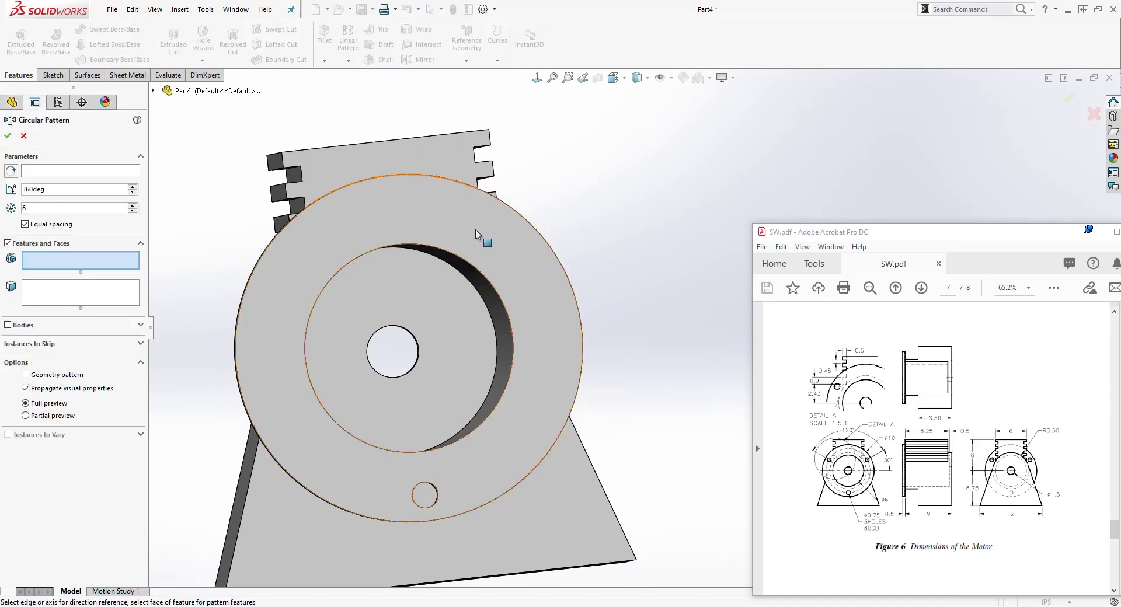
pyautogui.click(58, 175)
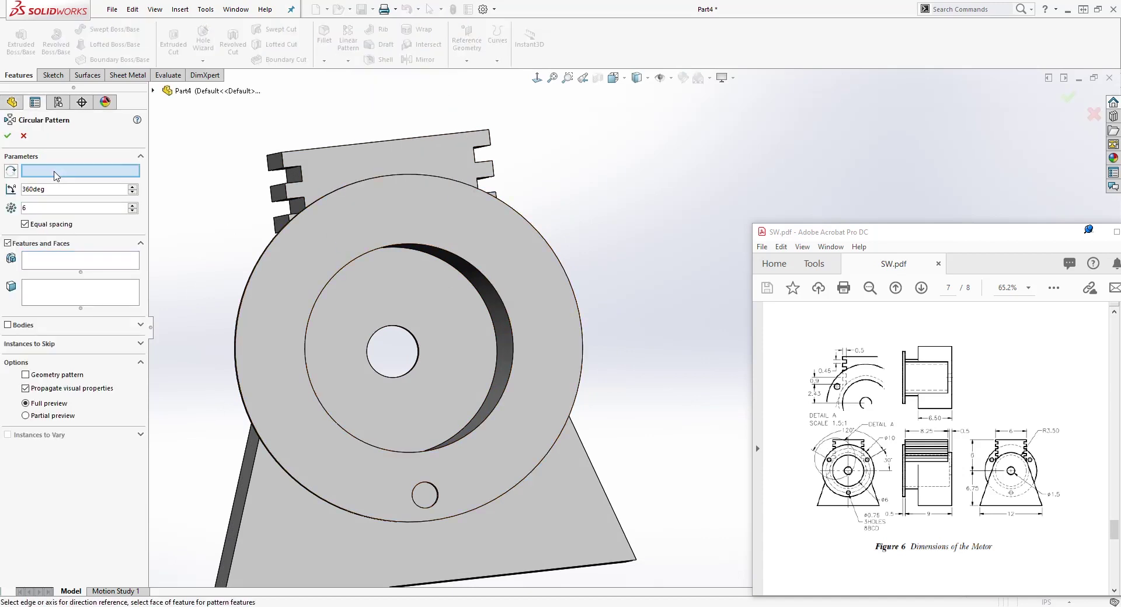
pyautogui.click(389, 177)
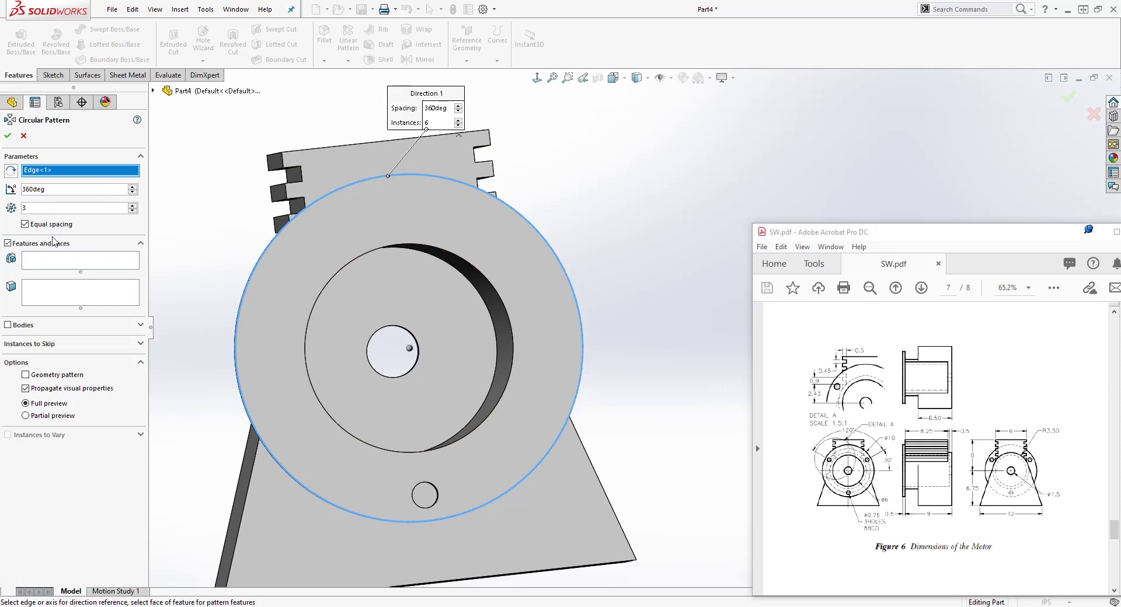
pyautogui.click(49, 261)
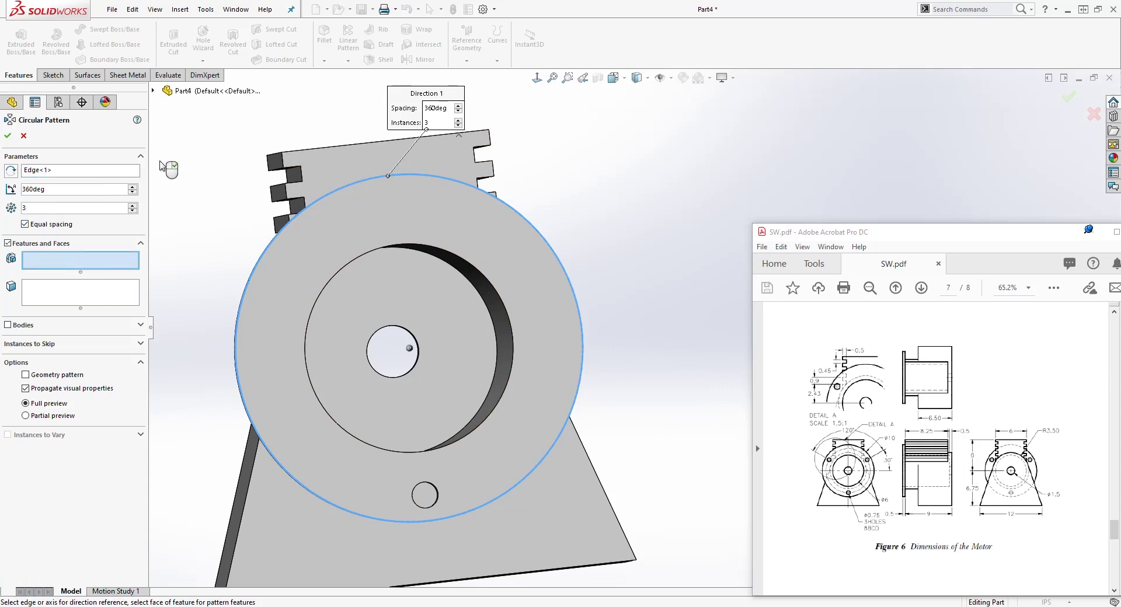
pyautogui.click(153, 91)
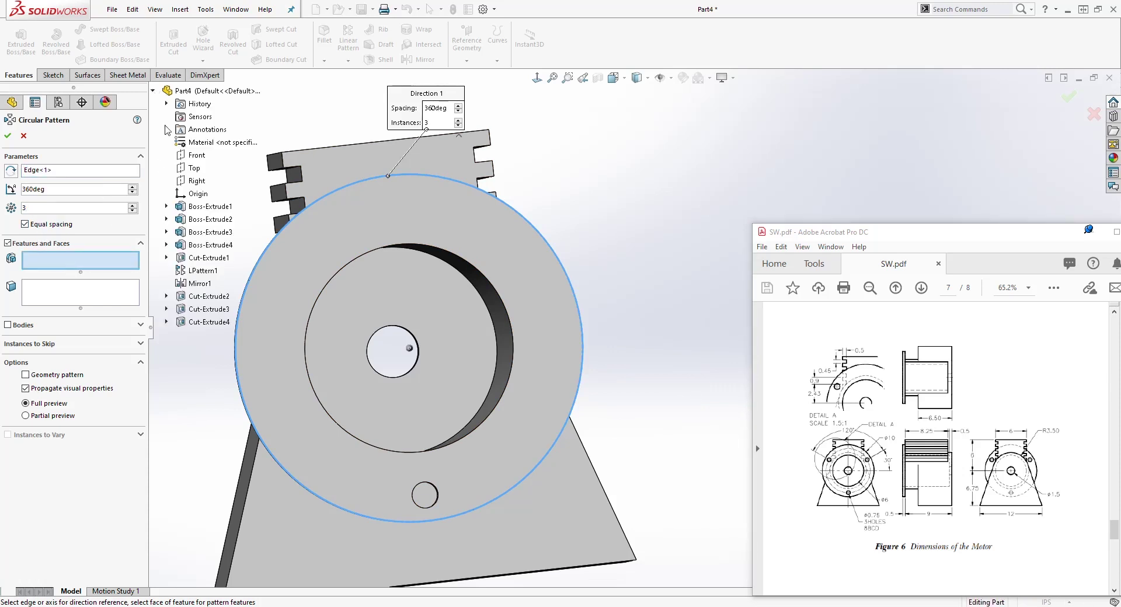
pyautogui.click(209, 322)
pyautogui.moveTo(514, 246); pyautogui.dragTo(638, 318, button='middle')
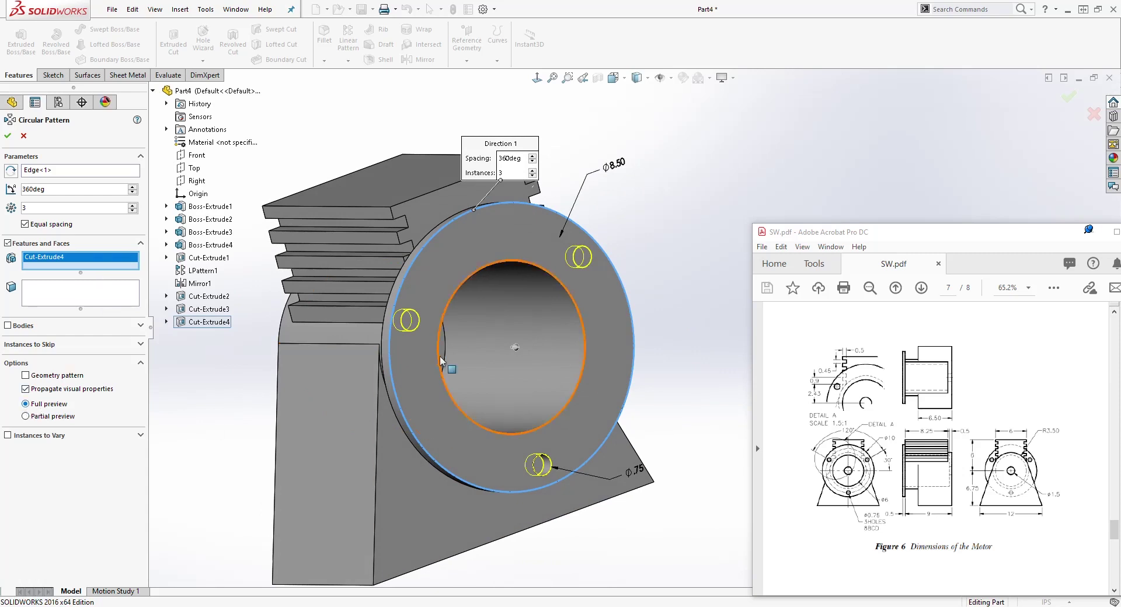
pyautogui.click(8, 138)
# - Examine the patterned flange holes and the bore from several angles
pyautogui.moveTo(476, 257); pyautogui.dragTo(512, 312, button='middle')
pyautogui.scroll(2, 512, 312)
pyautogui.moveTo(625, 397); pyautogui.dragTo(586, 310, button='middle')
pyautogui.scroll(-2, 590, 216)
pyautogui.moveTo(579, 210); pyautogui.dragTo(545, 202, button='middle')
pyautogui.moveTo(439, 281); pyautogui.dragTo(420, 246, button='middle')
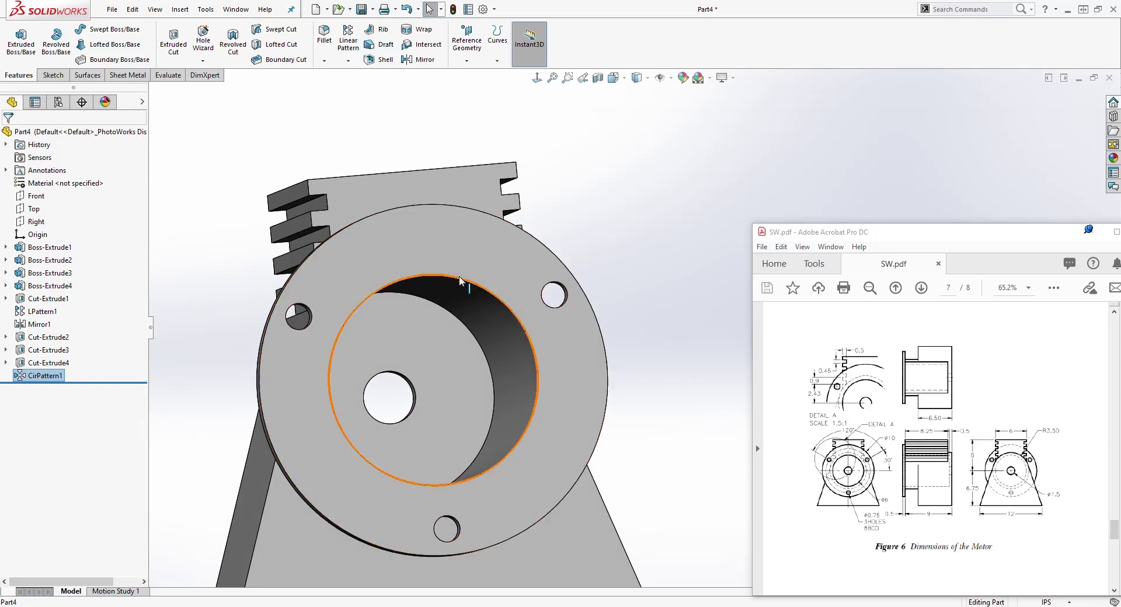
# - Move on from Figure 6 to the next drawing page in SW.pdf
pyautogui.scroll(-3, 1041, 448)
pyautogui.scroll(-10, 992, 444)
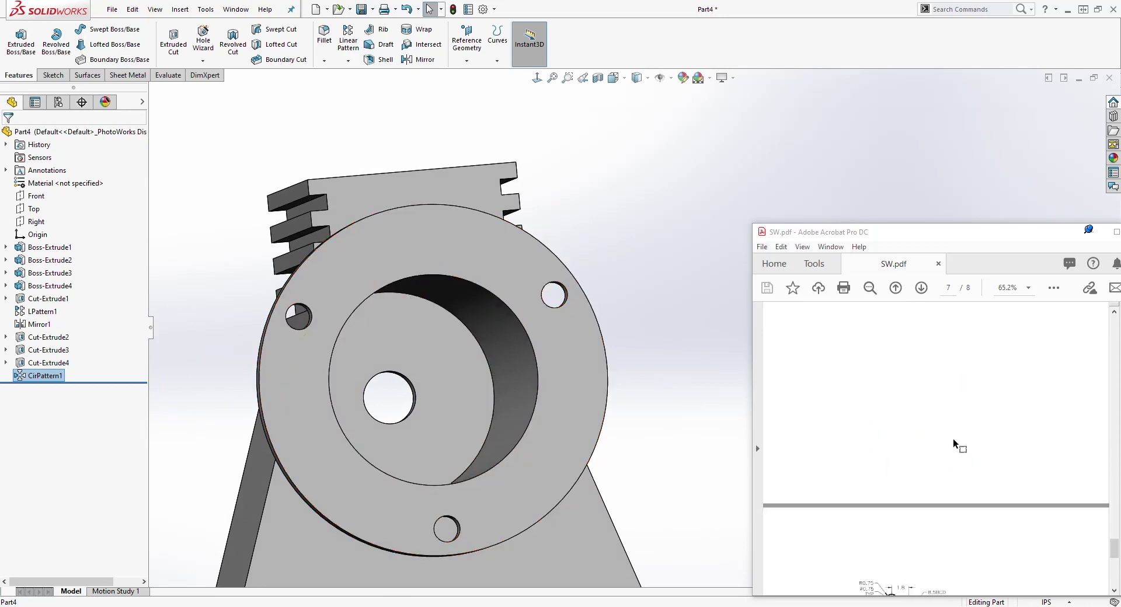